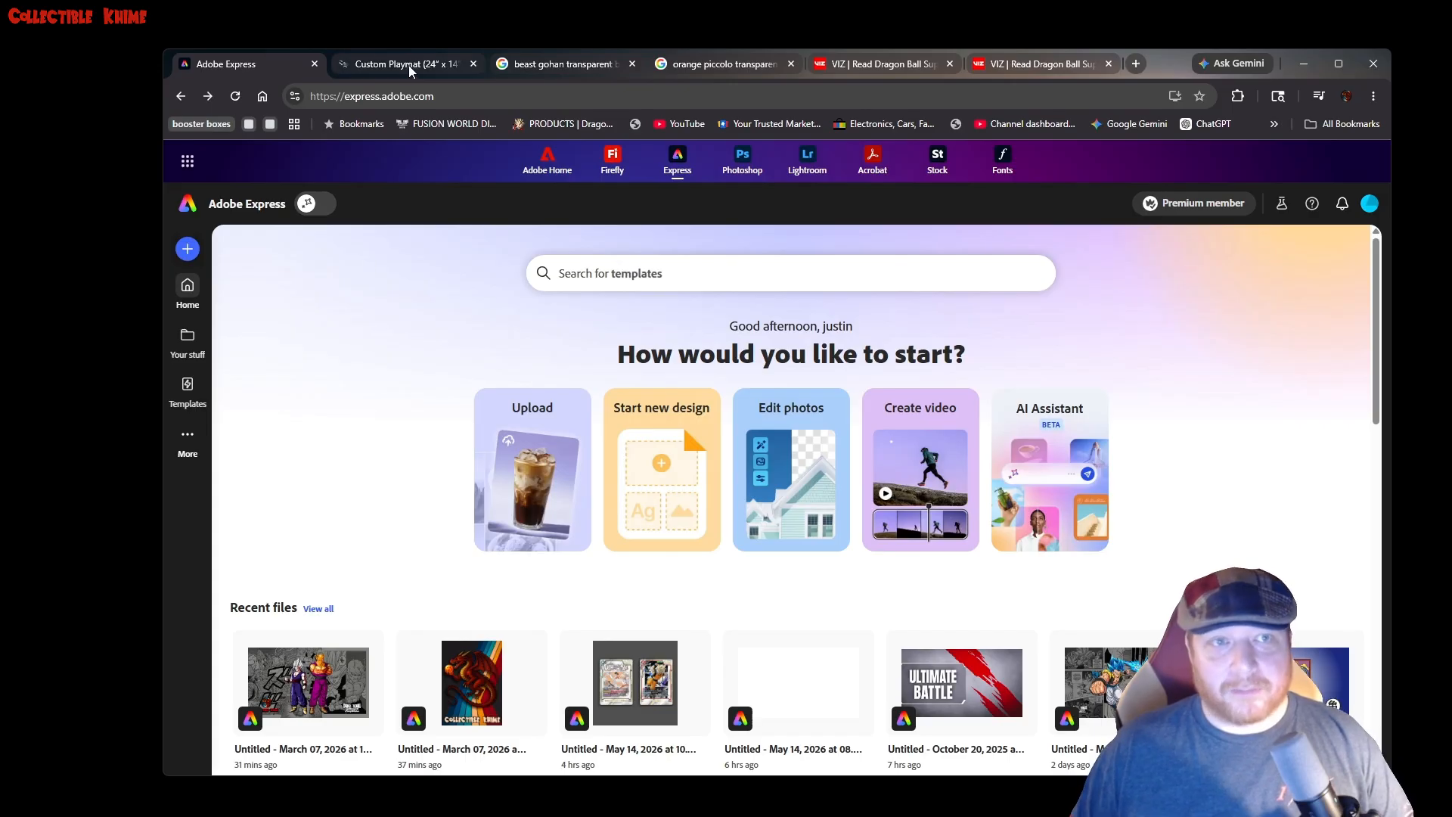
Review the custom playmat's size, the Beast Gohan and Orange Piccolo image results, and the Dragon Ball Super chapter 99 and 100 pages.
{"action": "left_click", "coordinate": [409, 65]}
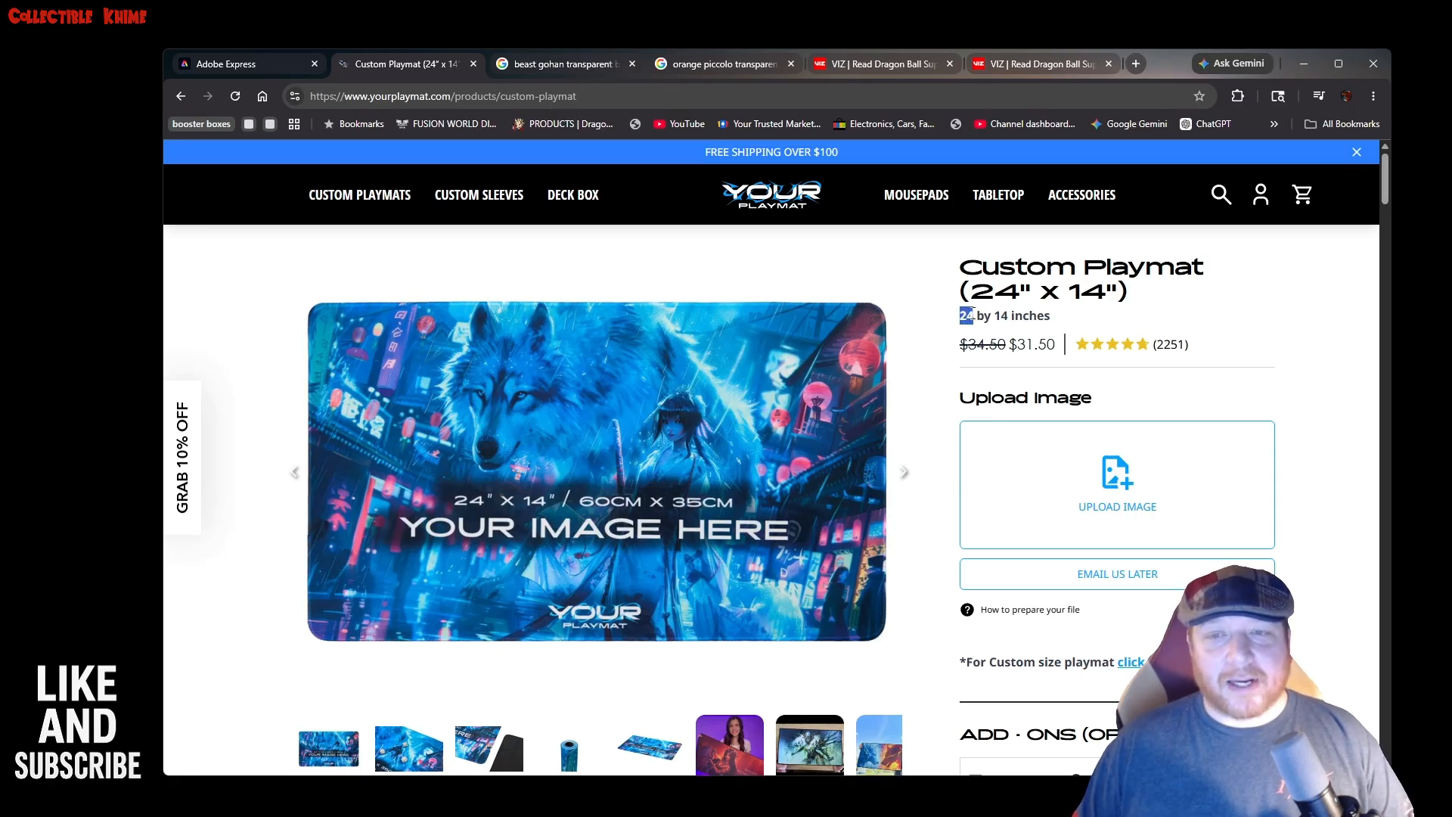
{"action": "left_click", "coordinate": [575, 65]}
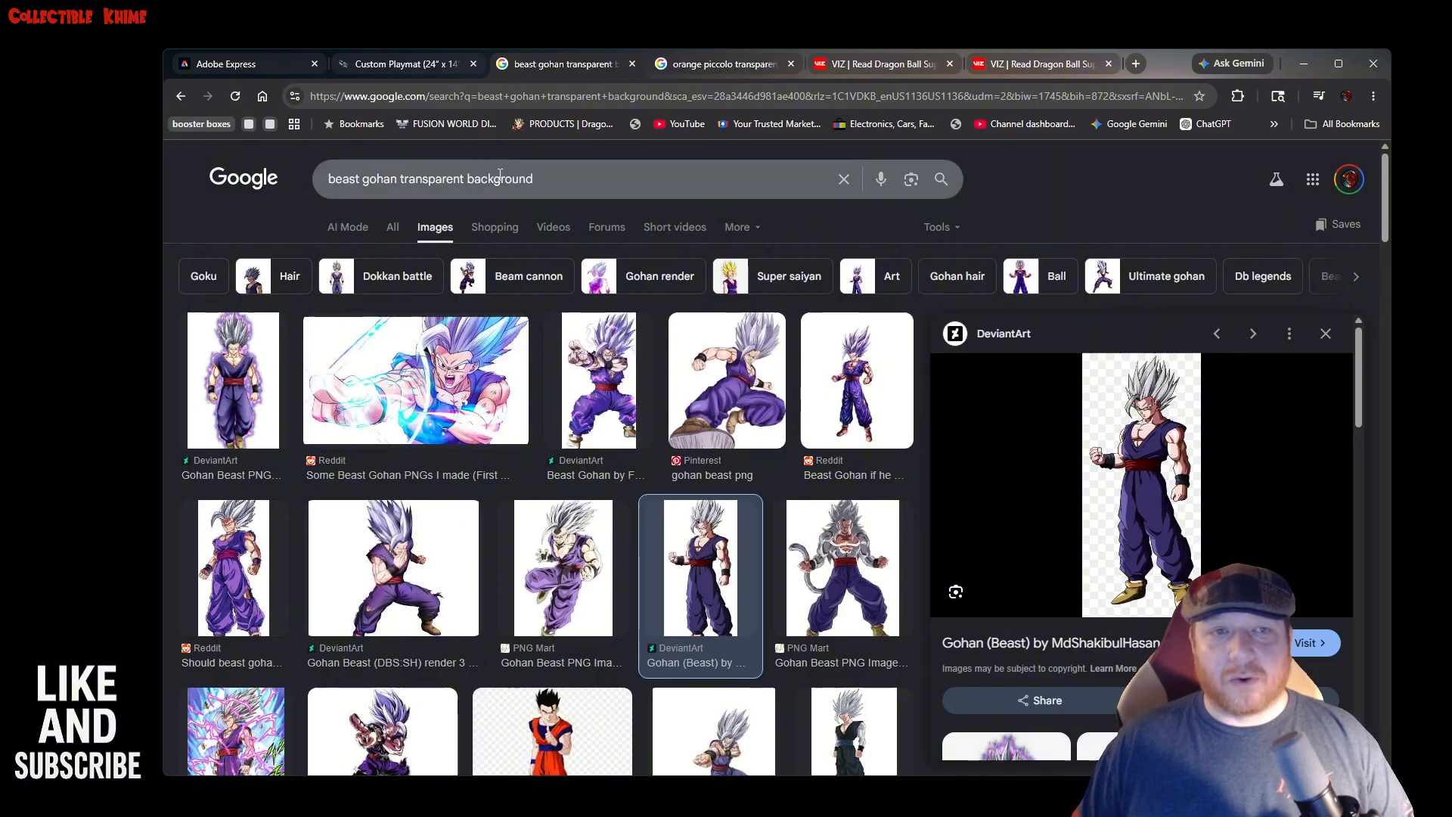
{"action": "left_click", "coordinate": [722, 65]}
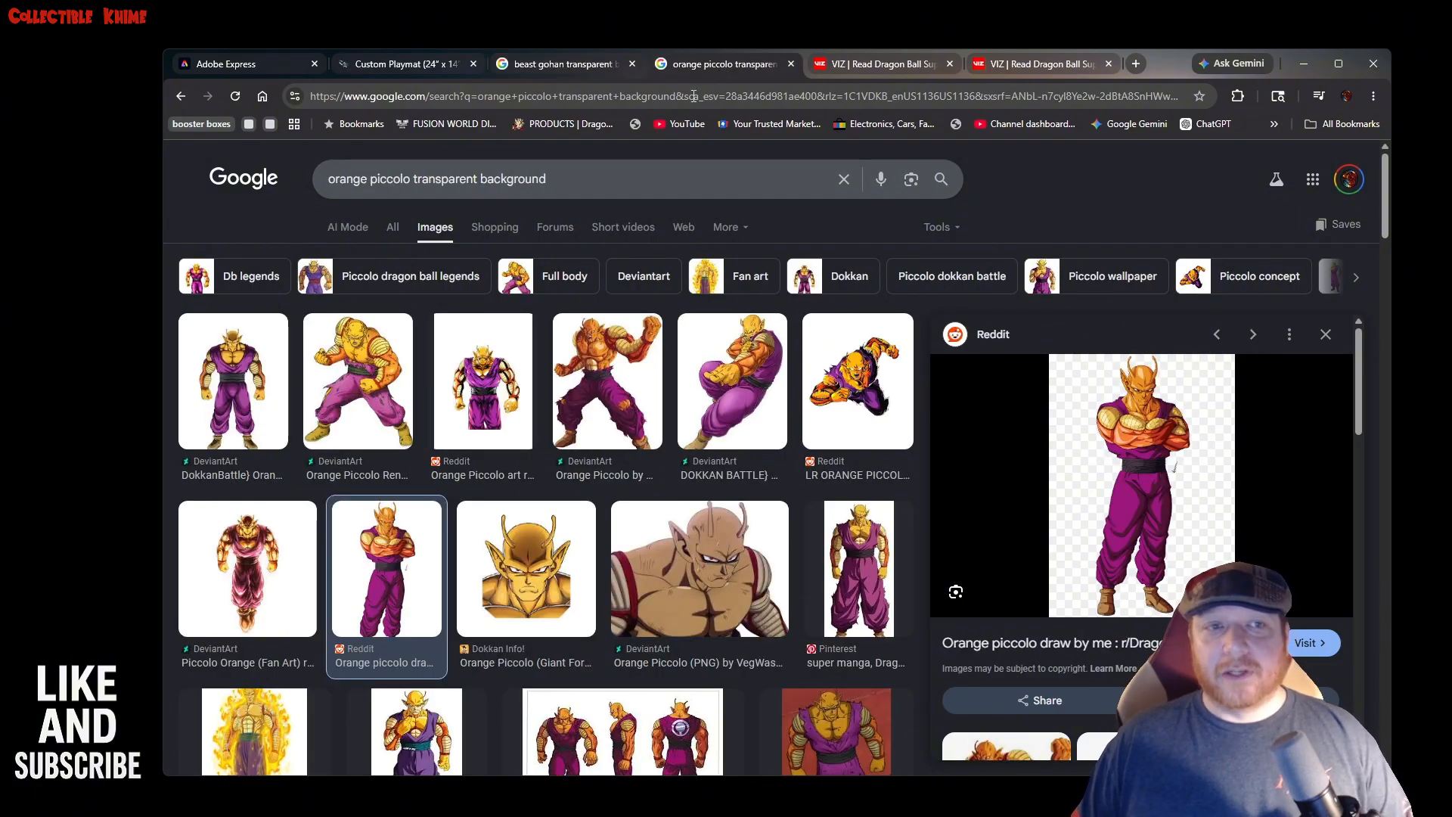
{"action": "left_click", "coordinate": [904, 65]}
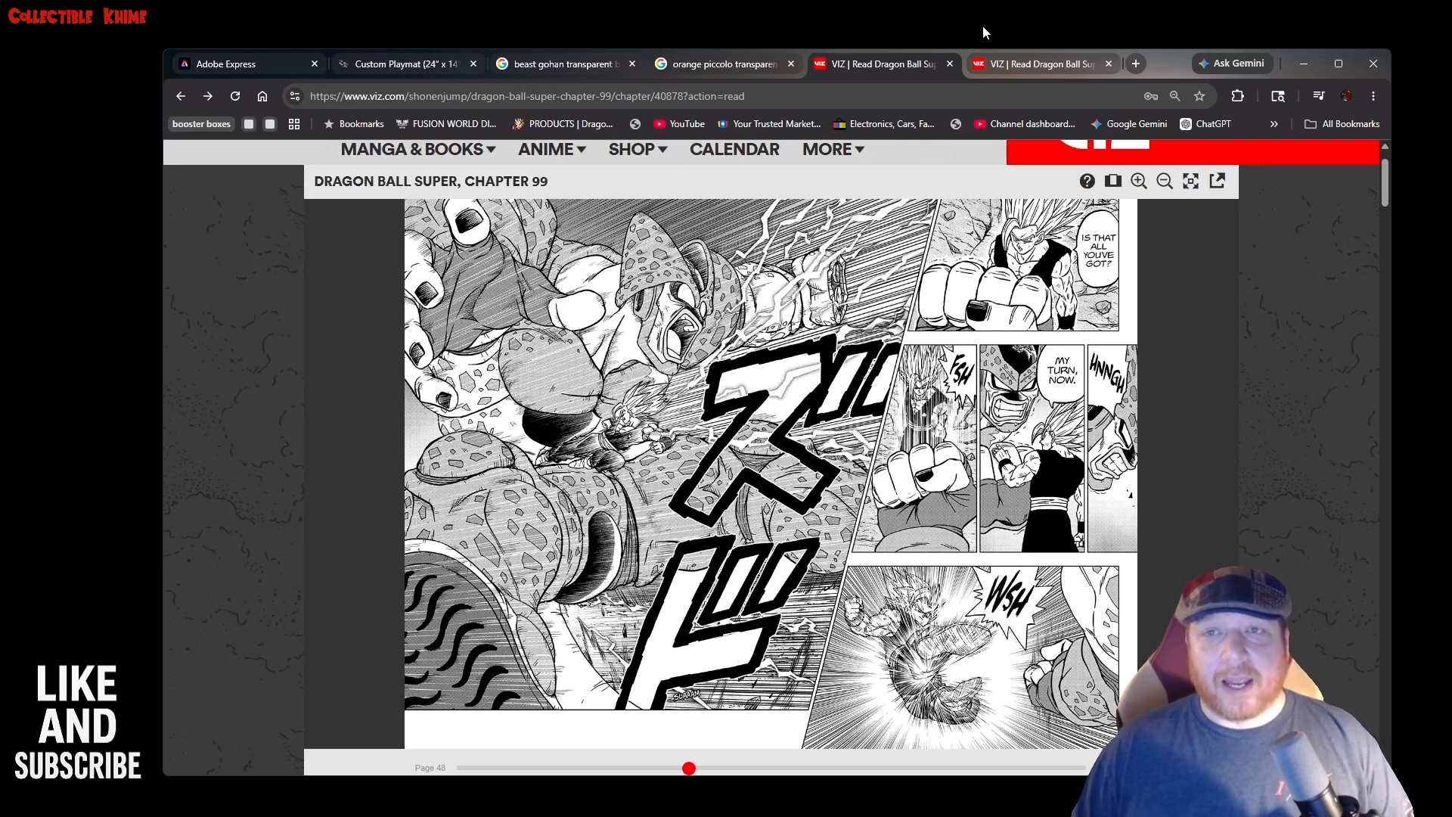
{"action": "left_click", "coordinate": [1044, 64]}
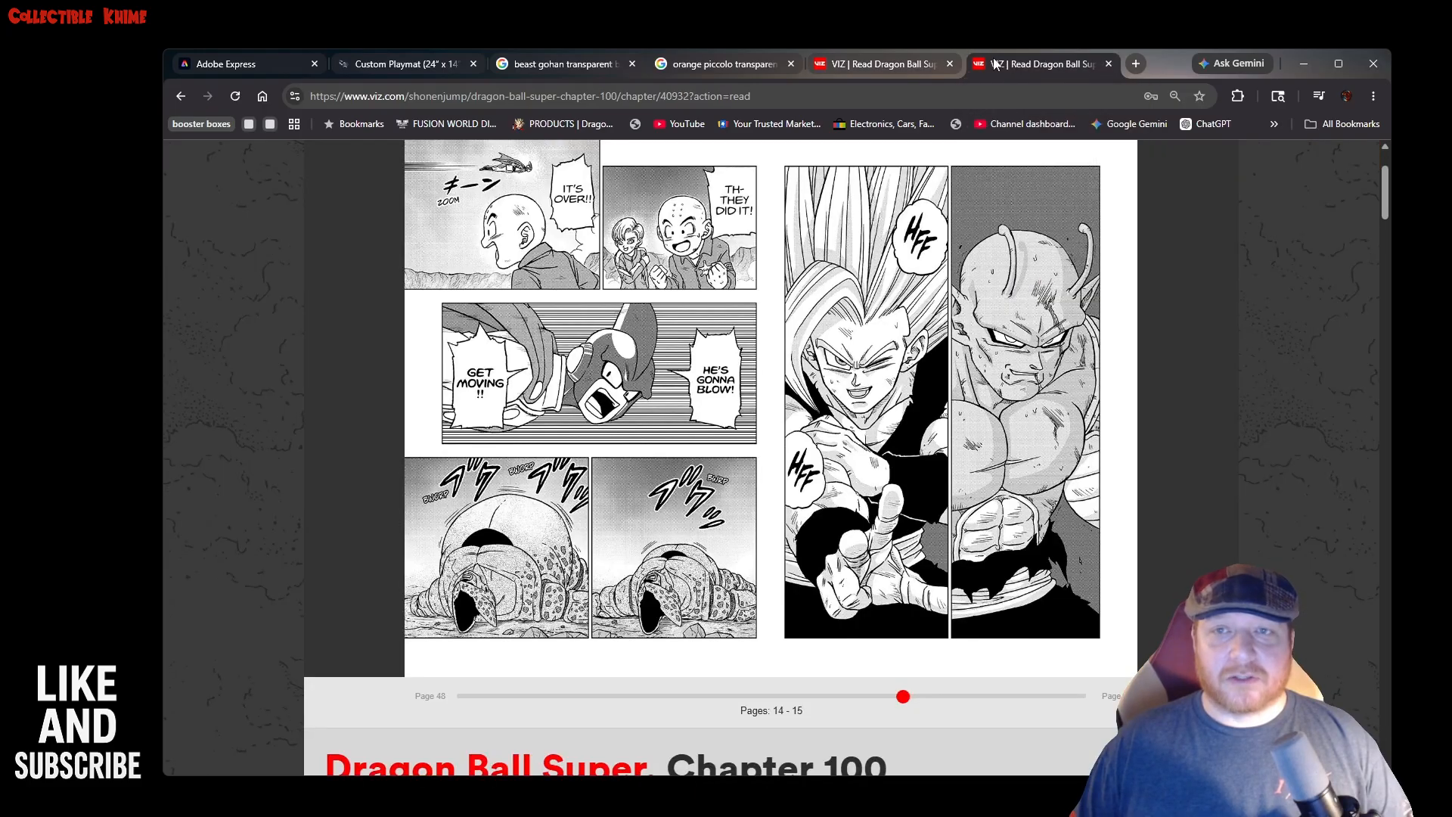
{"action": "left_click", "coordinate": [900, 62]}
{"action": "left_click", "coordinate": [1019, 62]}
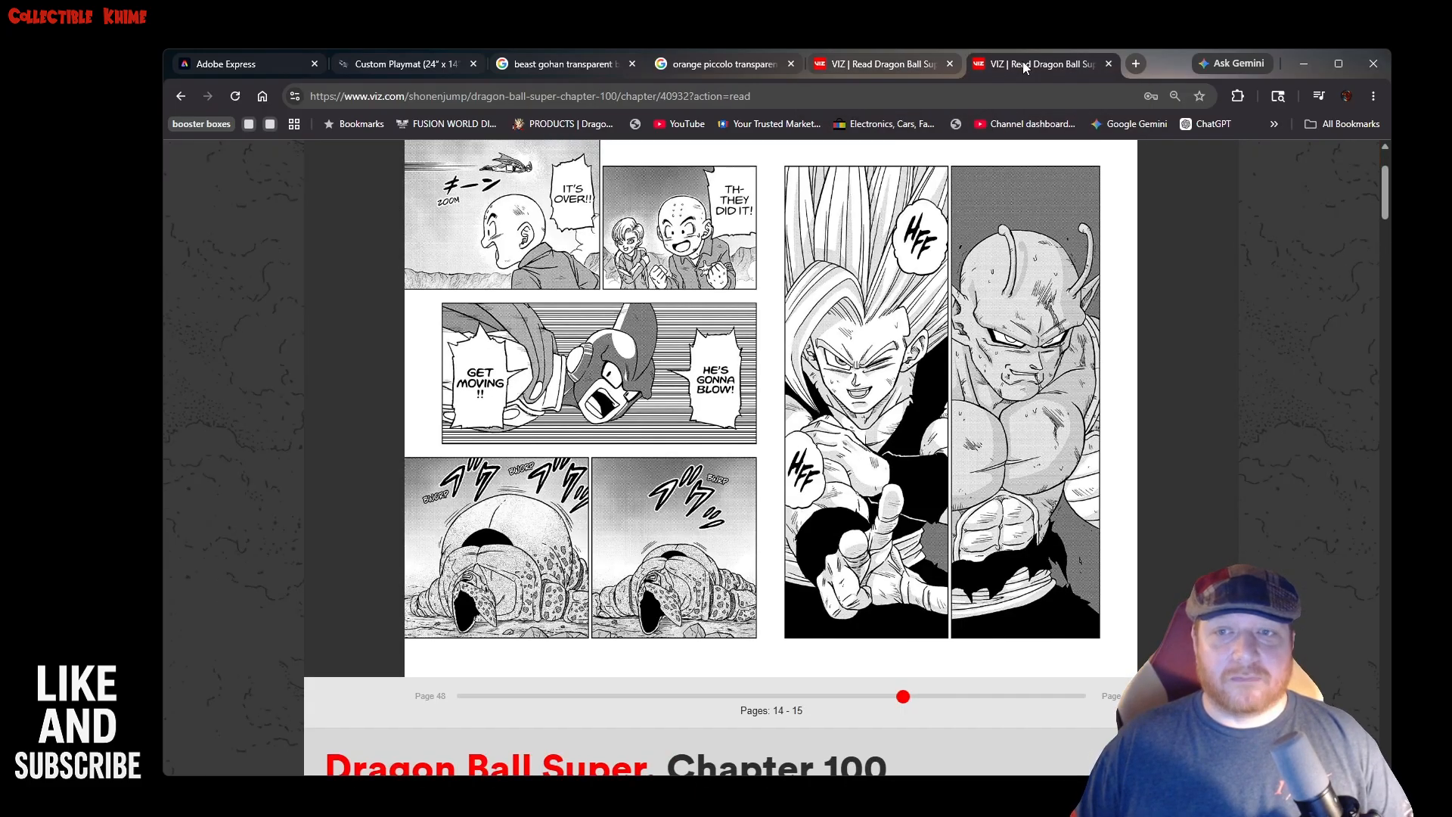
{"action": "left_click", "coordinate": [903, 62]}
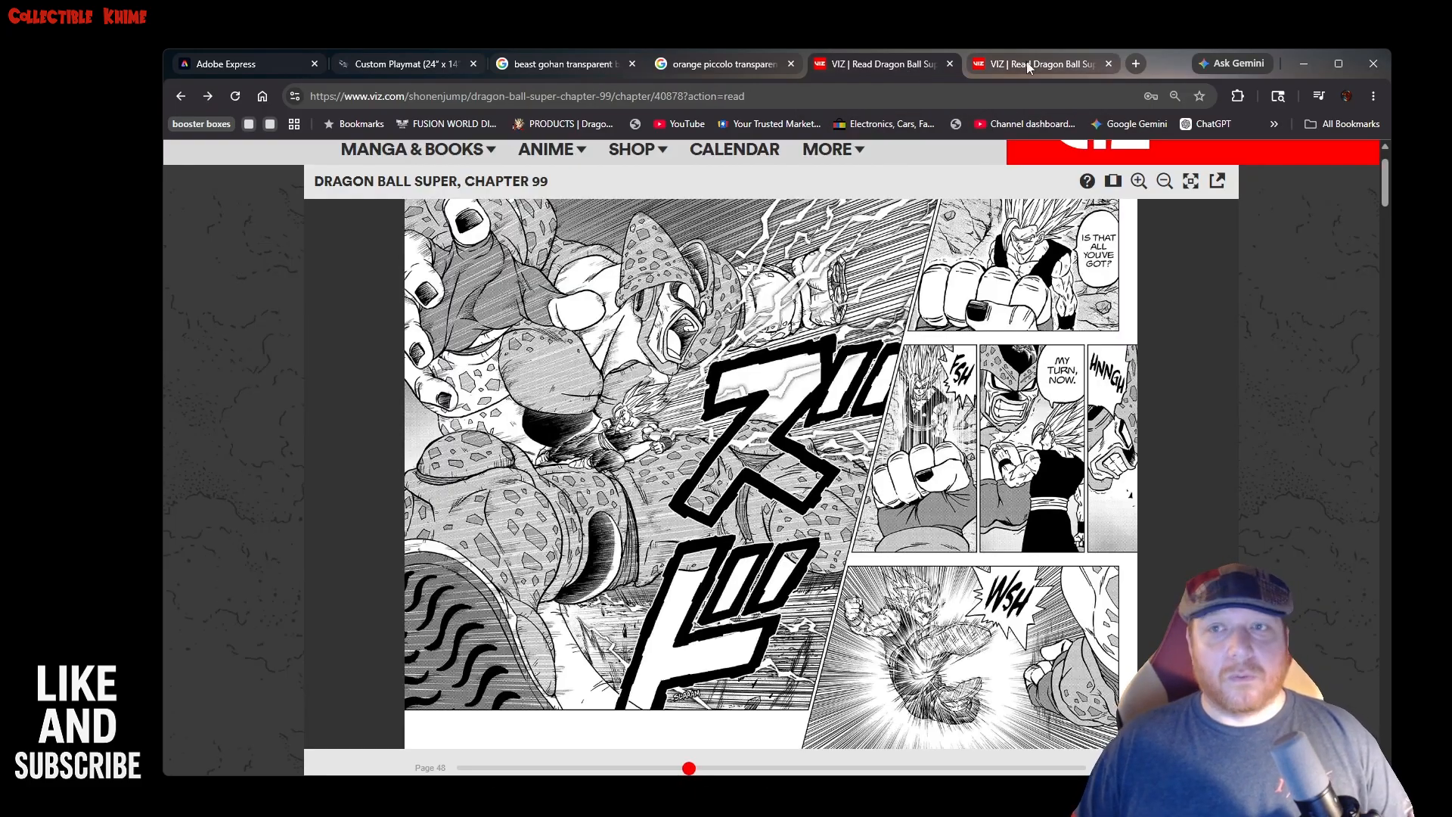
{"action": "left_click", "coordinate": [227, 66]}
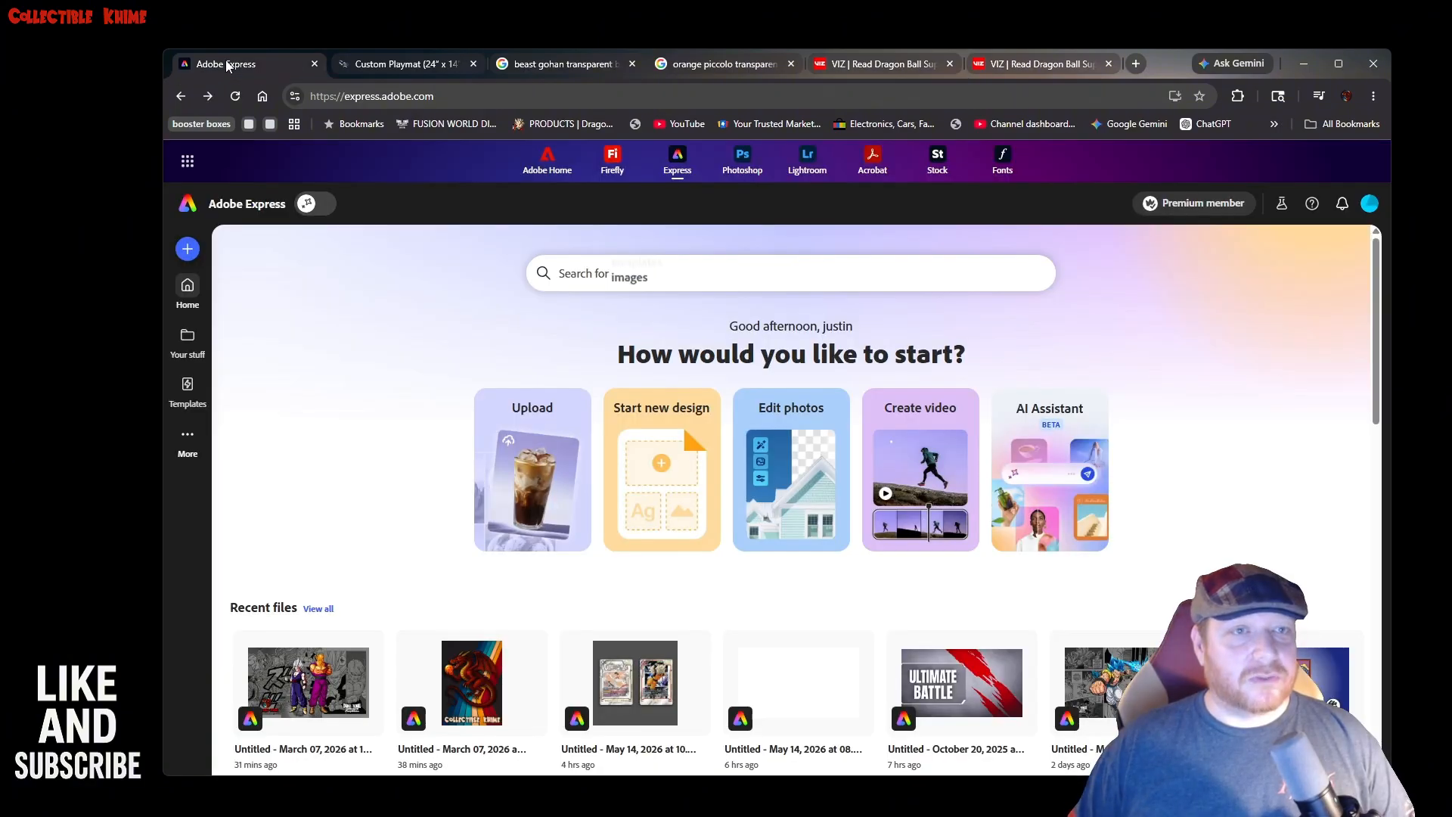
Close the browser's Adobe Express page and switch to the Adobe Express app window.
{"action": "left_click", "coordinate": [315, 65]}
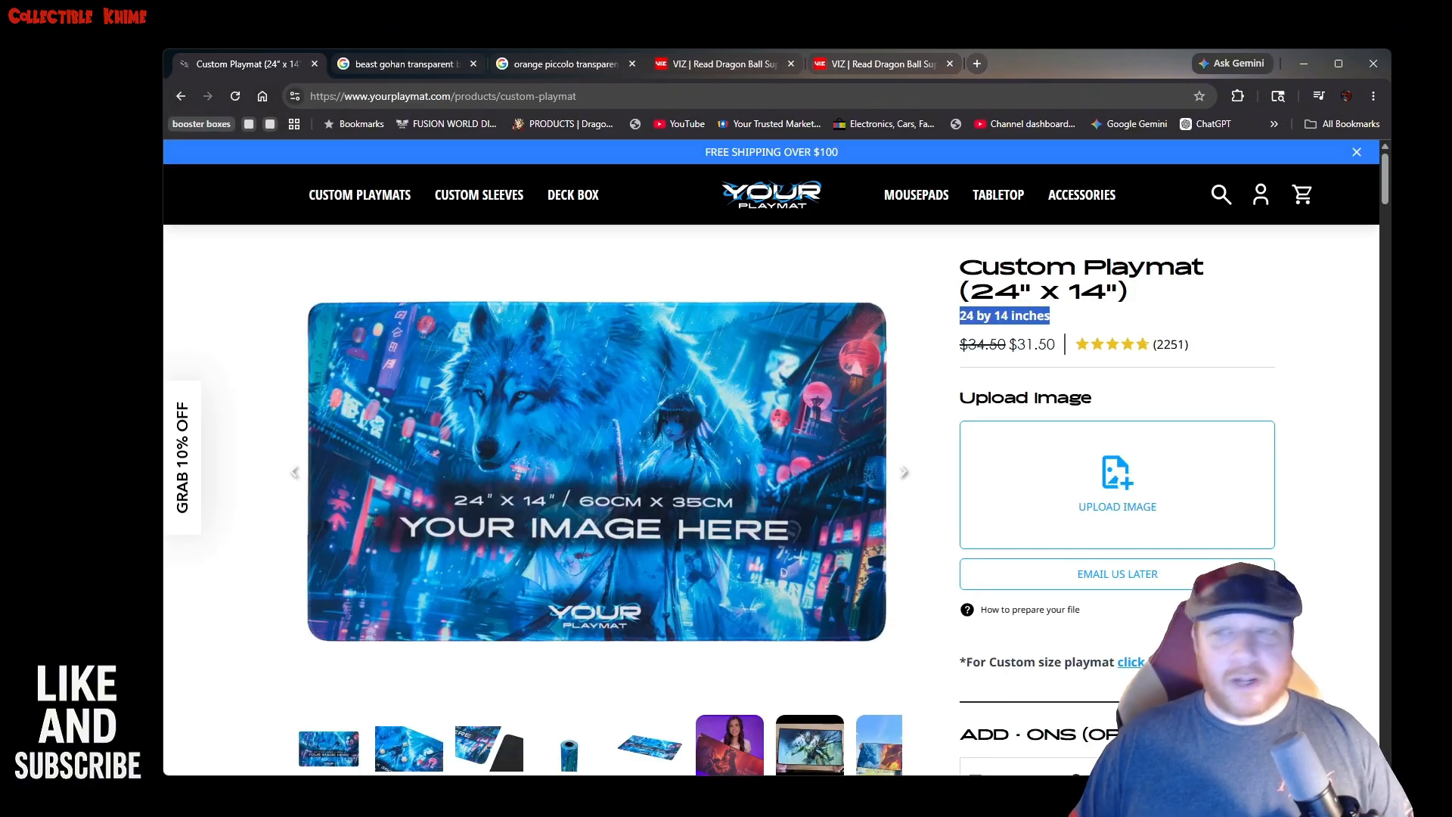
{"action": "left_click", "coordinate": [1067, 15]}
{"action": "key", "text": "alt+Tab"}
{"action": "key", "text": "alt+Tab"}
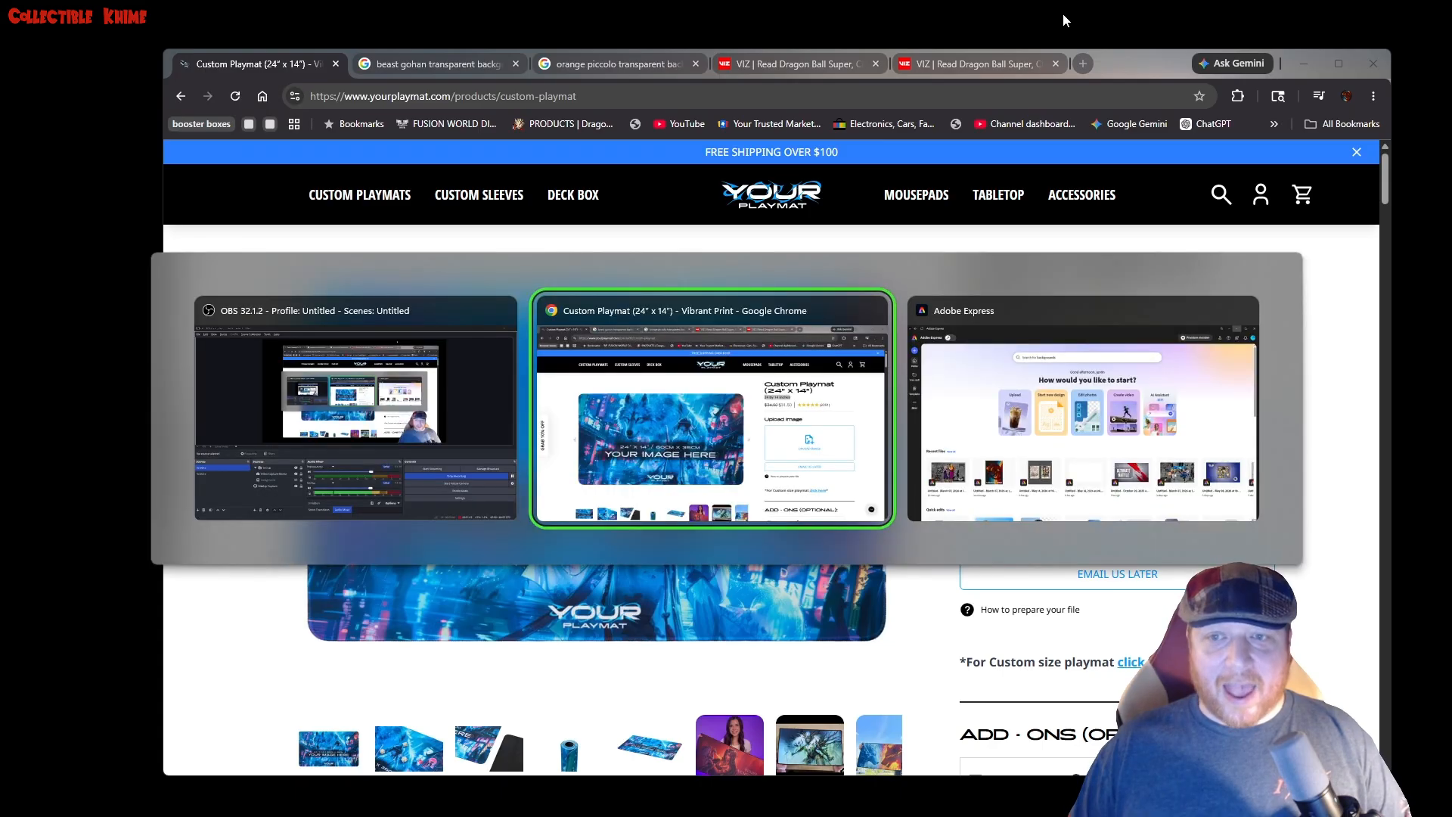
{"action": "left_click_drag", "start_coordinate": [975, 45], "coordinate": [959, 39]}
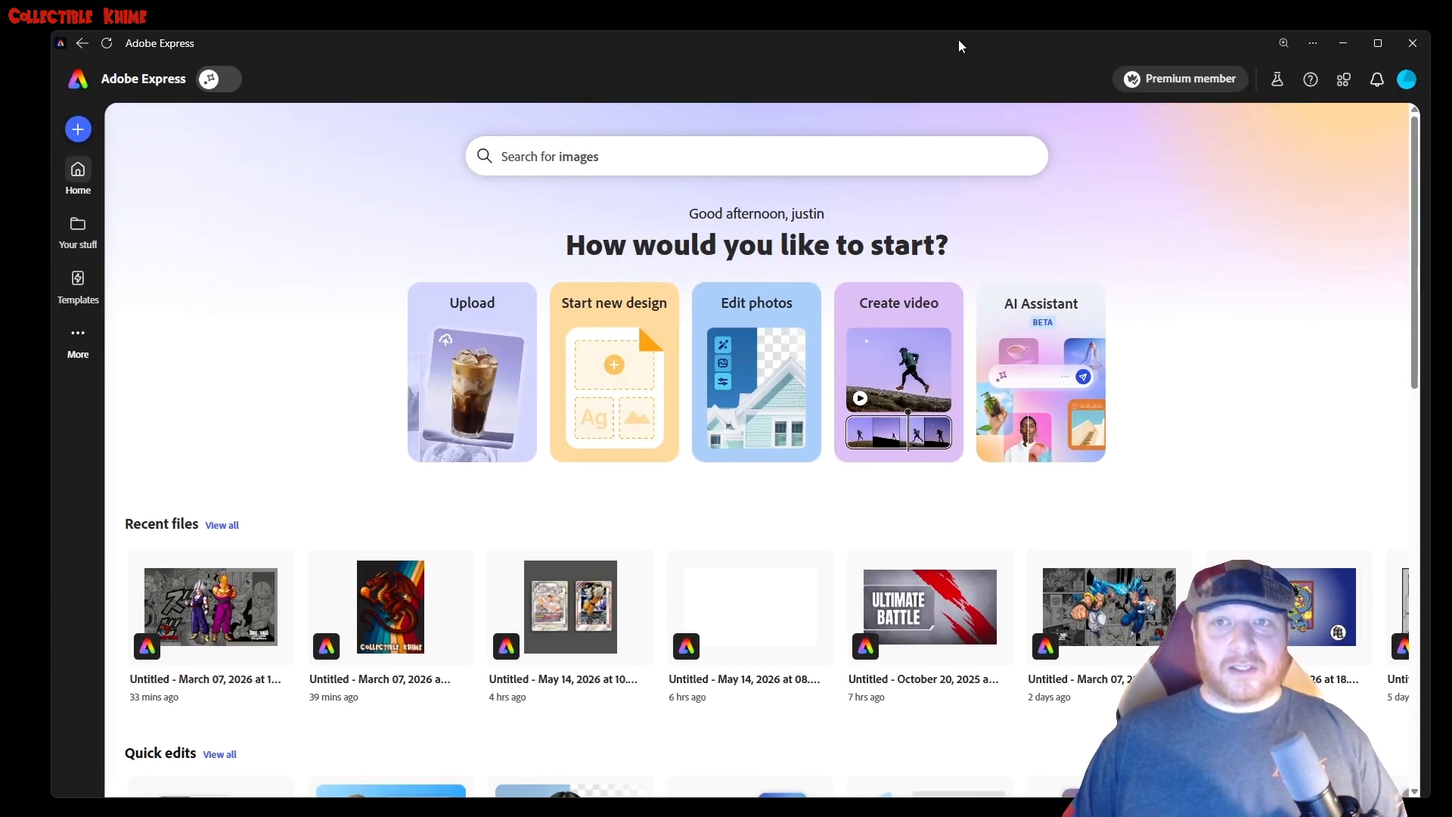
Create a new custom-size design 24 in wide and 14 in high.
{"action": "left_click", "coordinate": [614, 376]}
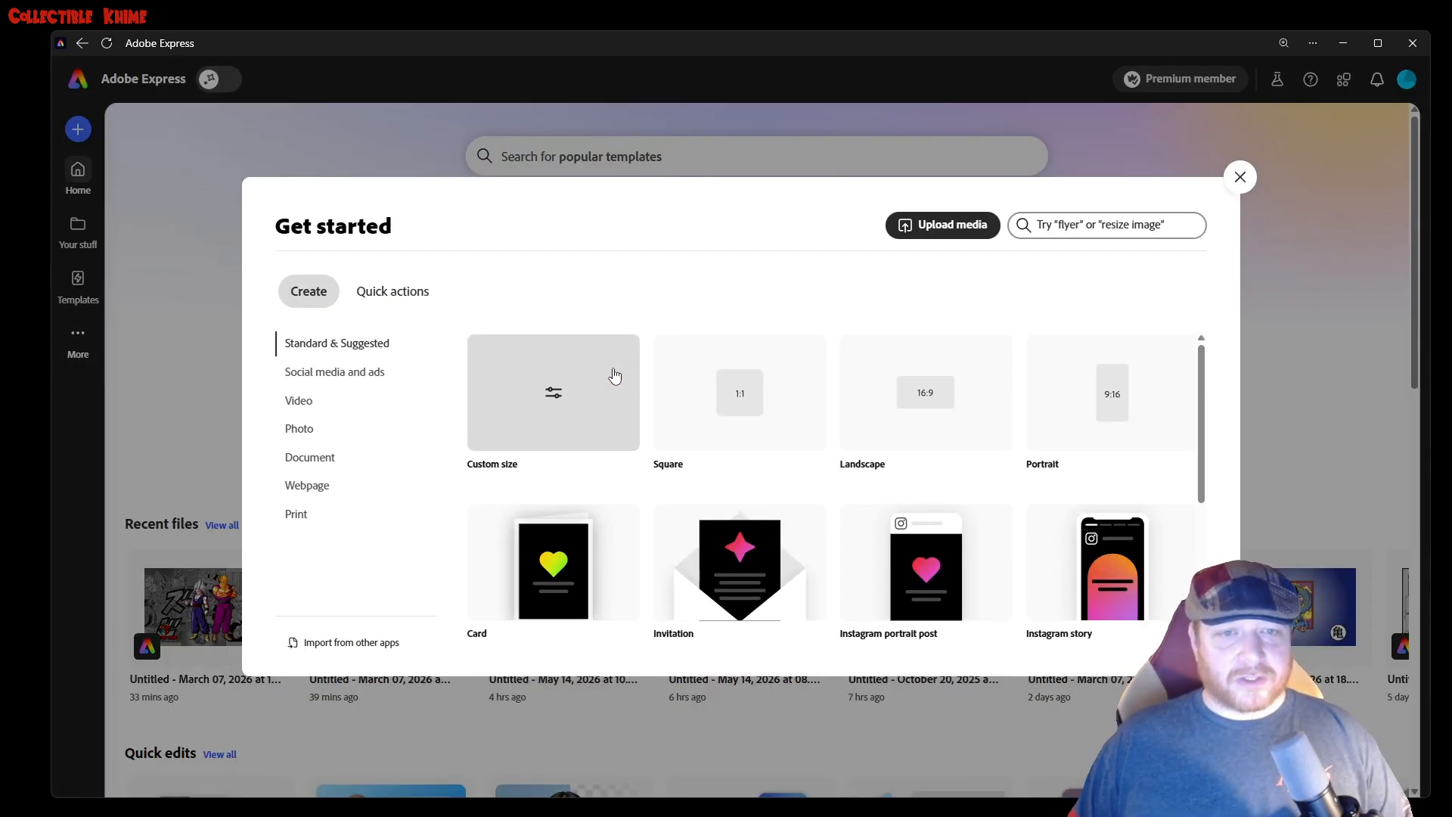
{"action": "left_click", "coordinate": [555, 399]}
{"action": "left_click", "coordinate": [843, 390]}
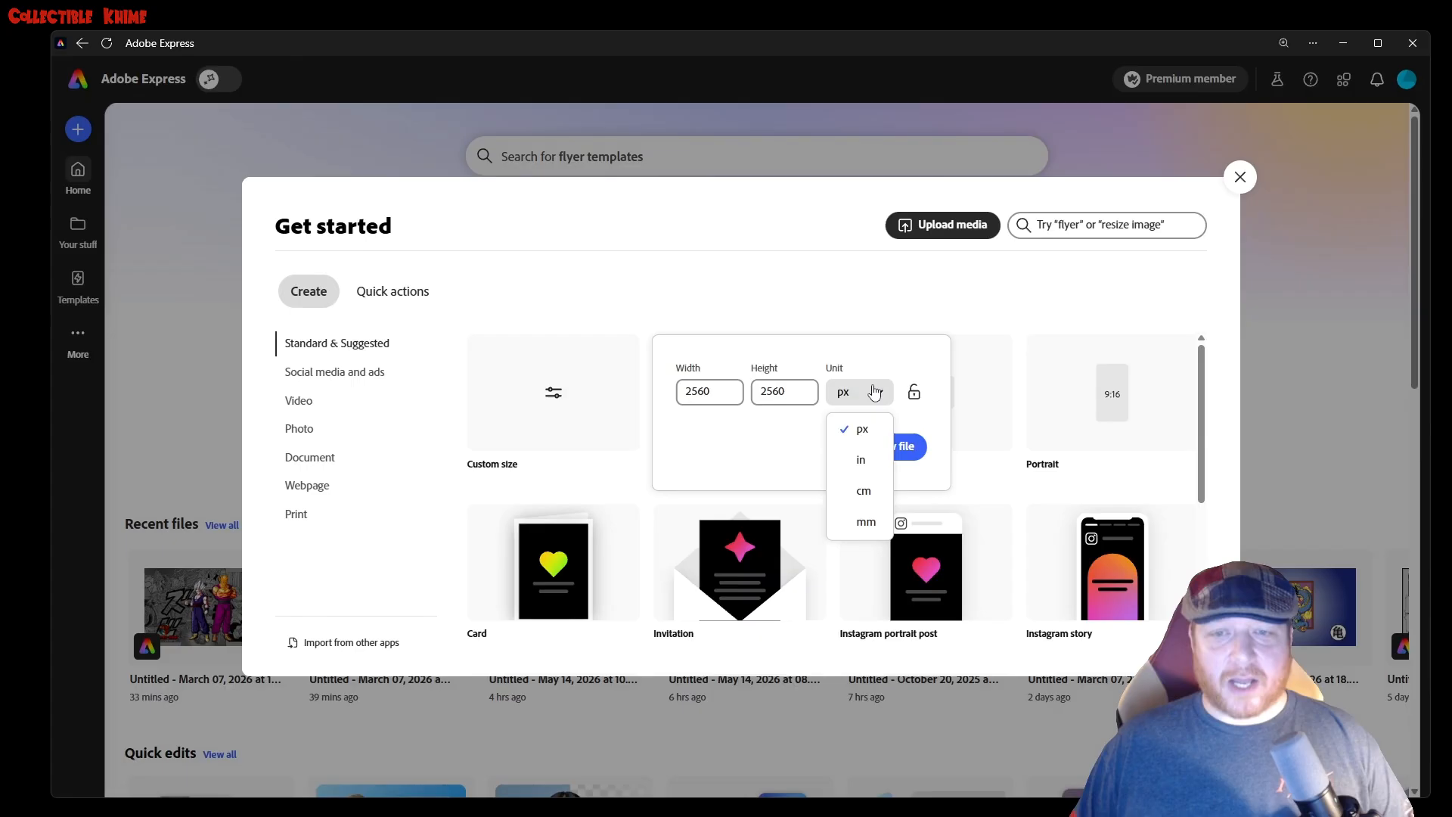
{"action": "left_click", "coordinate": [863, 459]}
{"action": "type", "text": "24"}
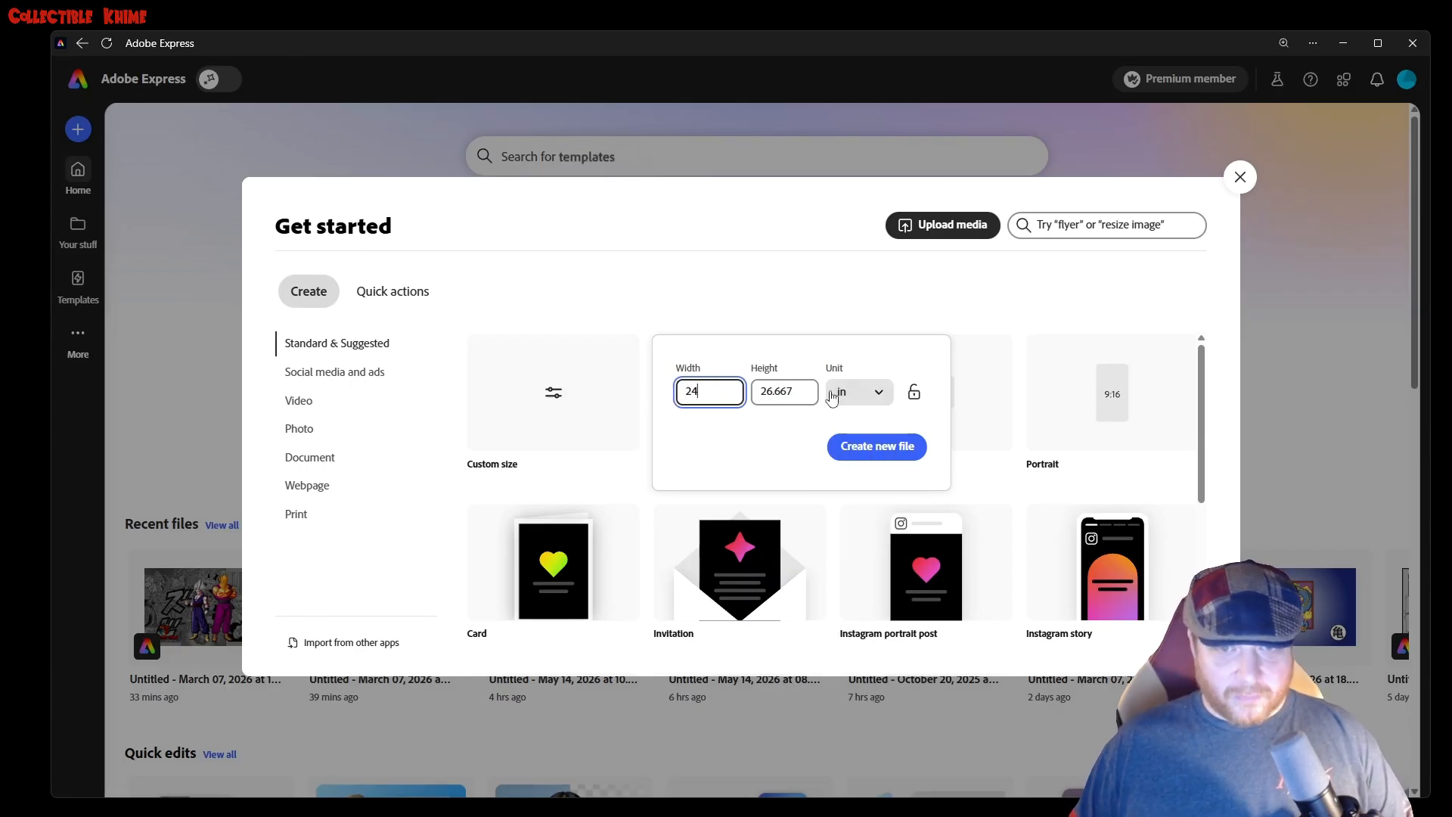
{"action": "left_click", "coordinate": [789, 391]}
{"action": "double_click", "coordinate": [789, 391]}
{"action": "type", "text": "14"}
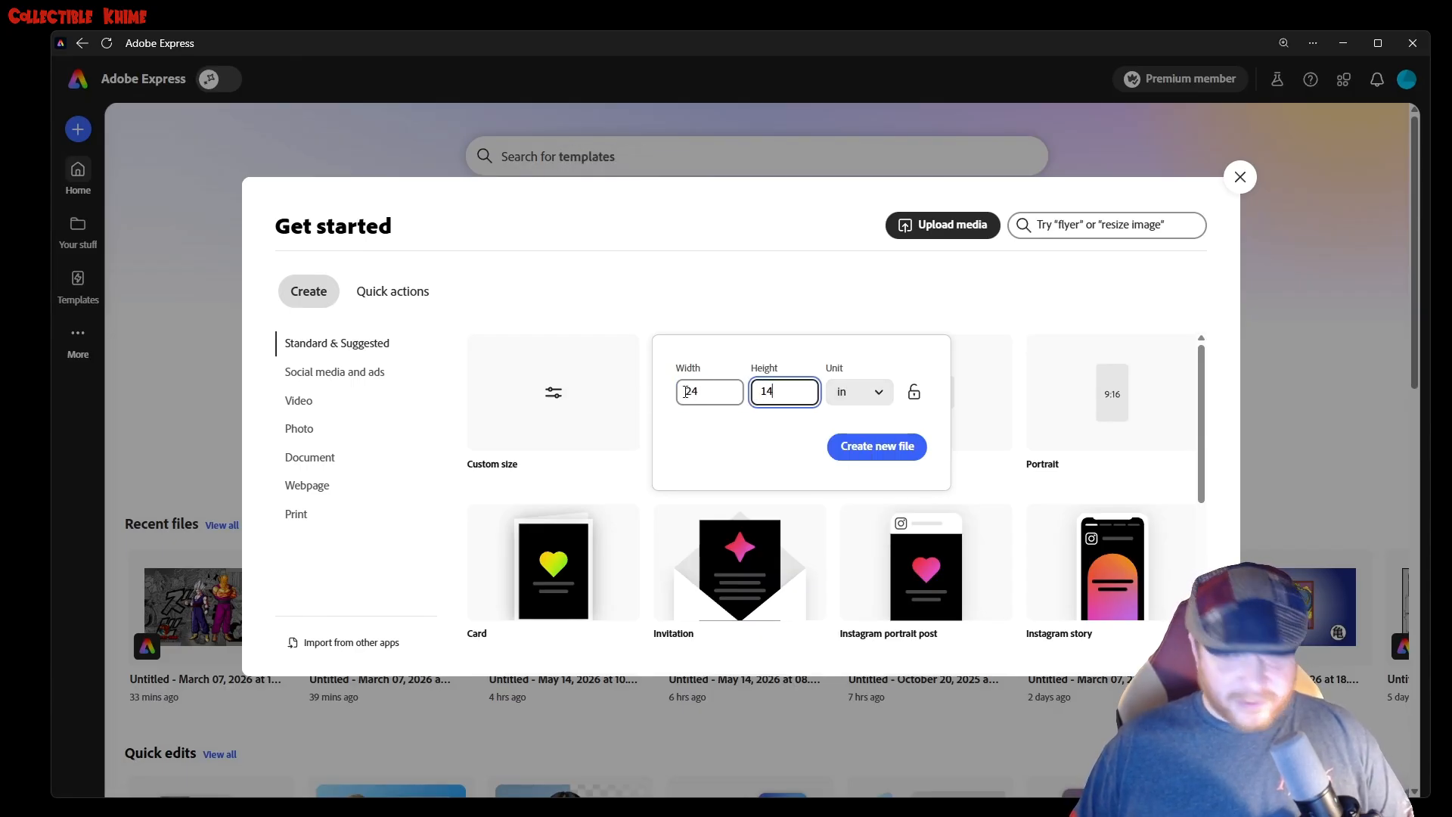
{"action": "left_click", "coordinate": [882, 454]}
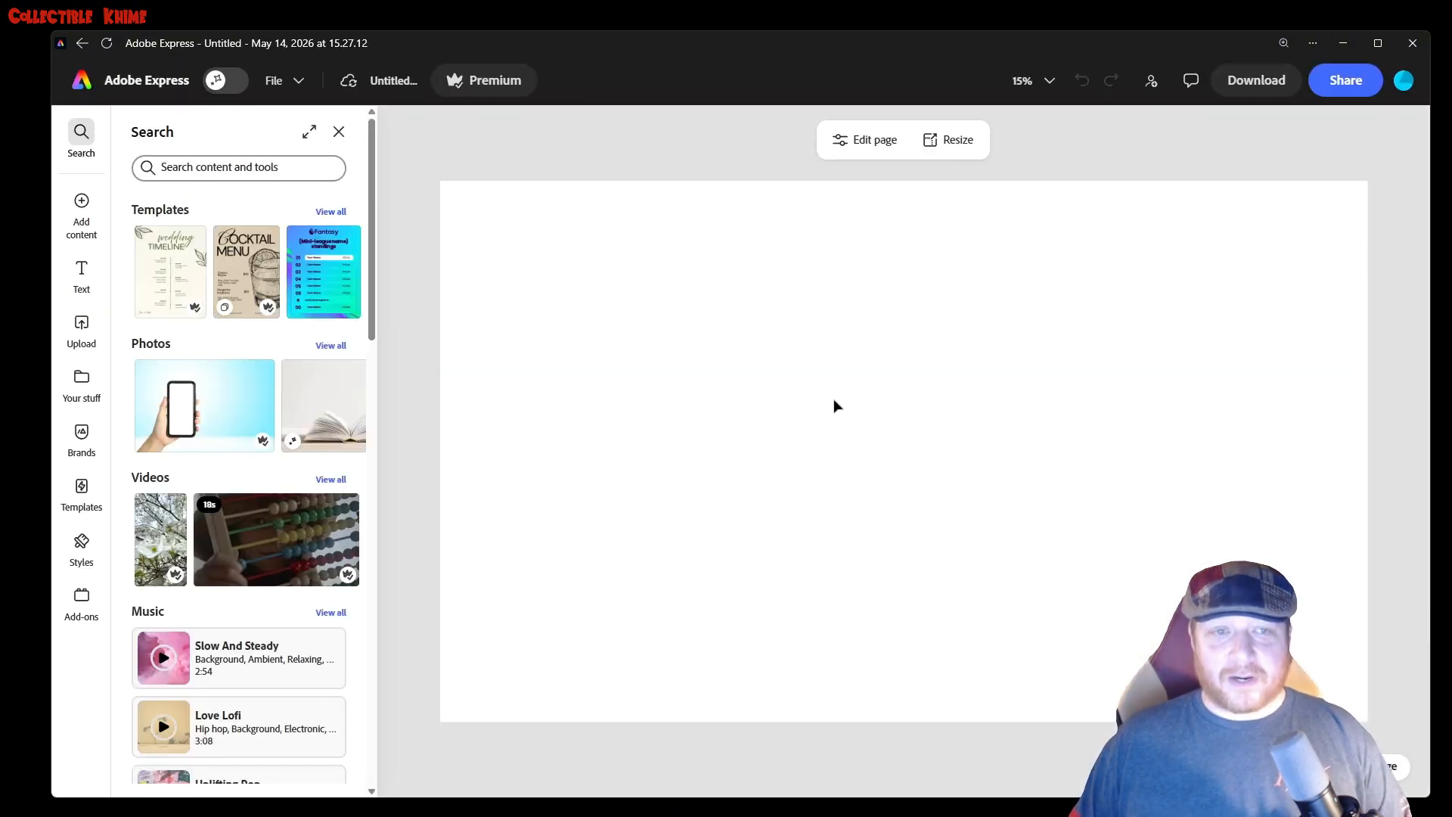
Bring the transparent Beast Gohan image from the browser's image results into the Adobe Express page and place it on the page's right half.
{"action": "key", "text": "alt+Tab"}
{"action": "key", "text": "alt+Tab"}
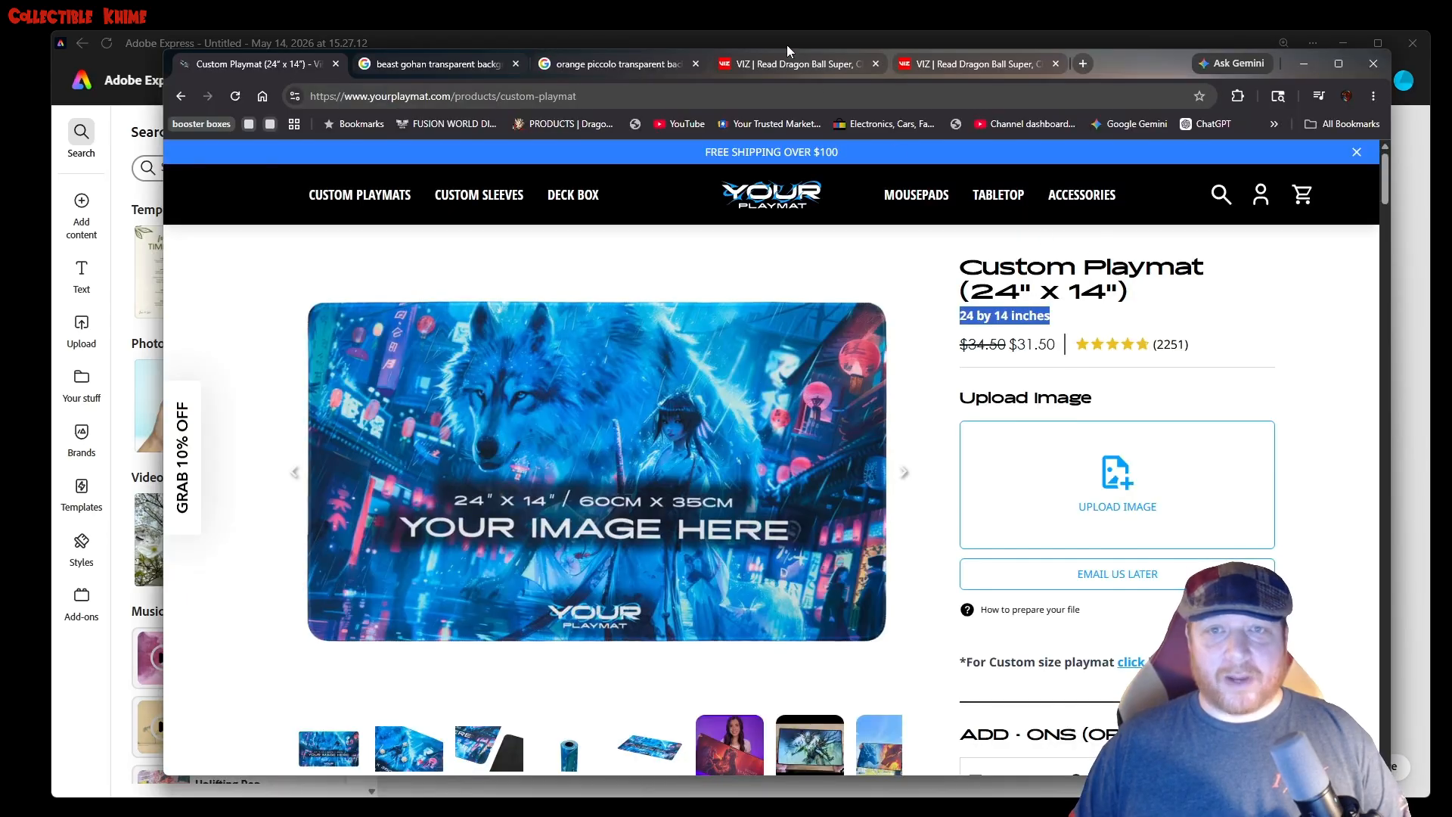
{"action": "left_click_drag", "start_coordinate": [1128, 61], "coordinate": [481, 251]}
{"action": "left_click", "coordinate": [371, 144]}
{"action": "left_click_drag", "start_coordinate": [514, 631], "coordinate": [1092, 392]}
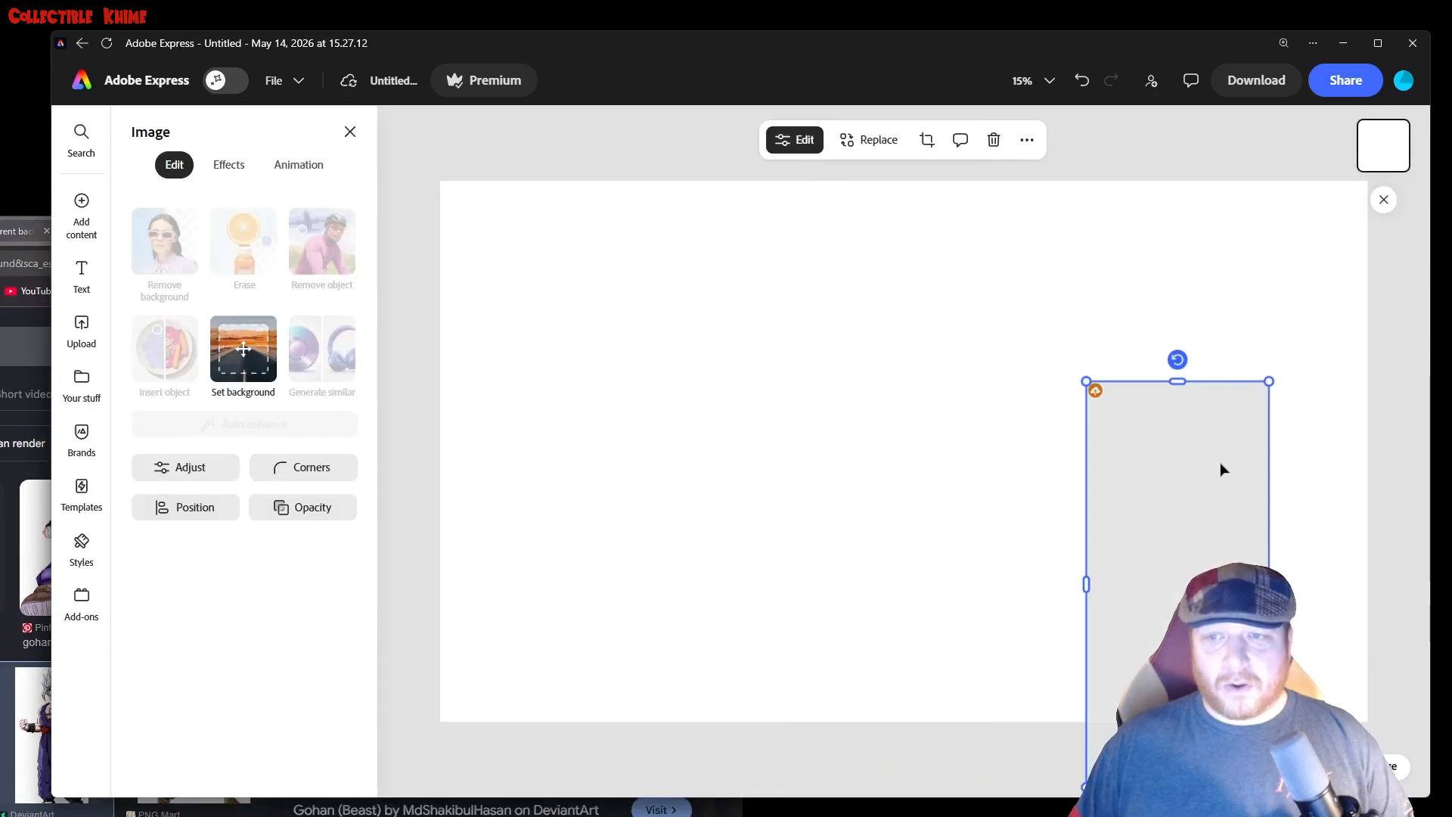
{"action": "left_click_drag", "start_coordinate": [1171, 502], "coordinate": [1066, 365]}
Add the crossed-arms Orange Piccolo image from the browser's image results to the Adobe Express page beside Gohan.
{"action": "key", "text": "alt+Tab"}
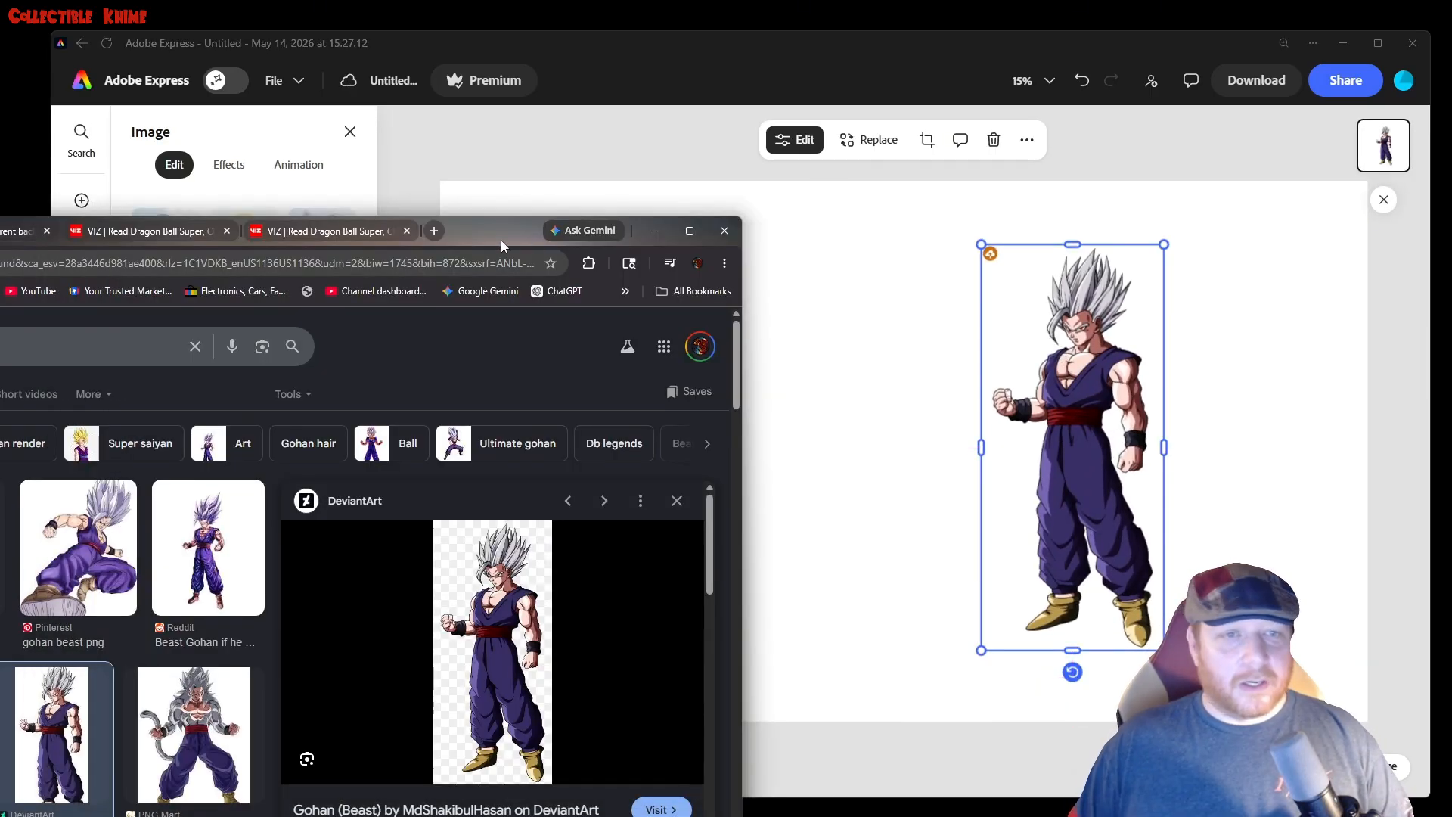
{"action": "left_click_drag", "start_coordinate": [291, 219], "coordinate": [452, 172]}
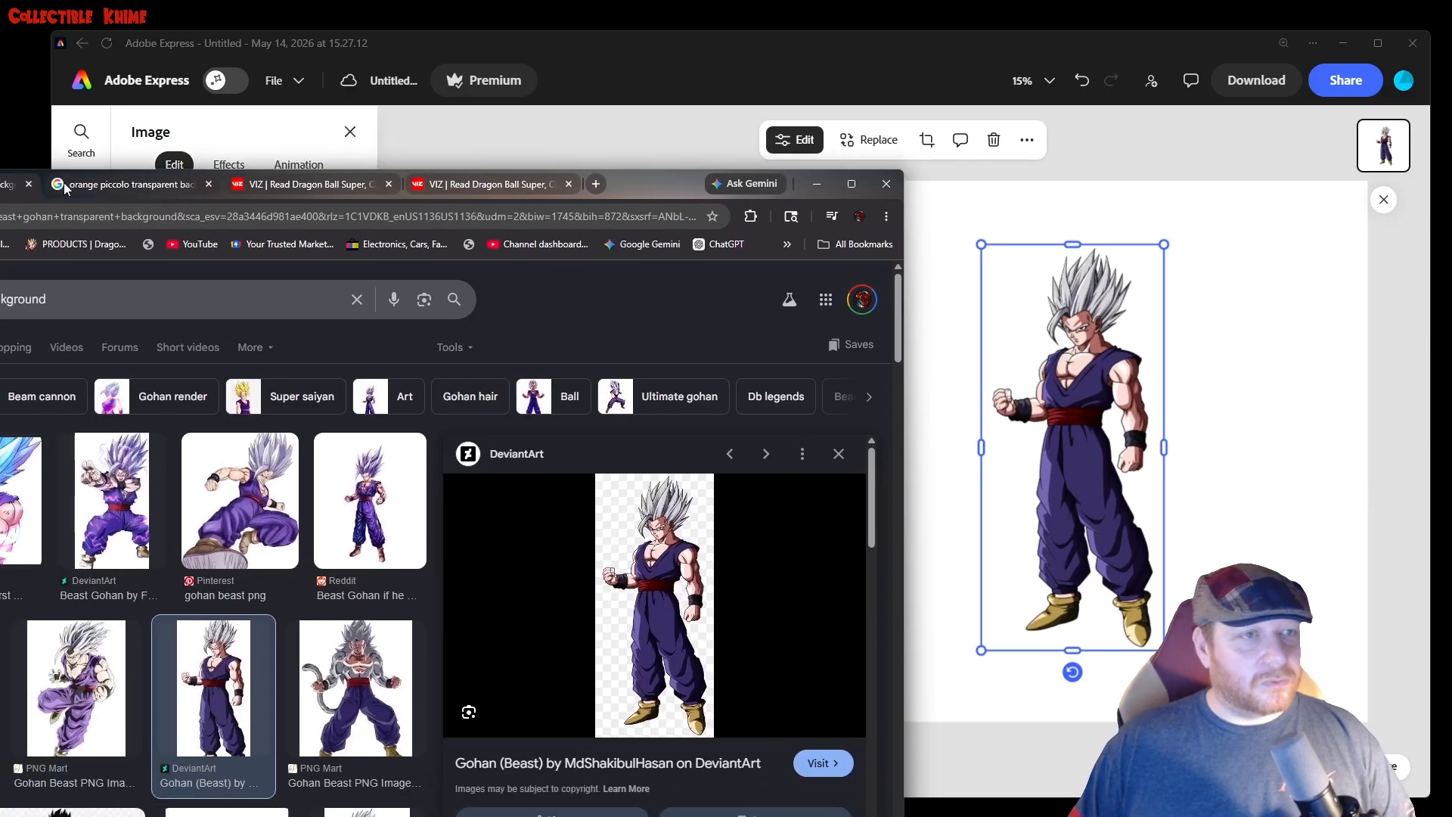
{"action": "left_click", "coordinate": [125, 184]}
{"action": "left_click_drag", "start_coordinate": [618, 186], "coordinate": [216, 268]}
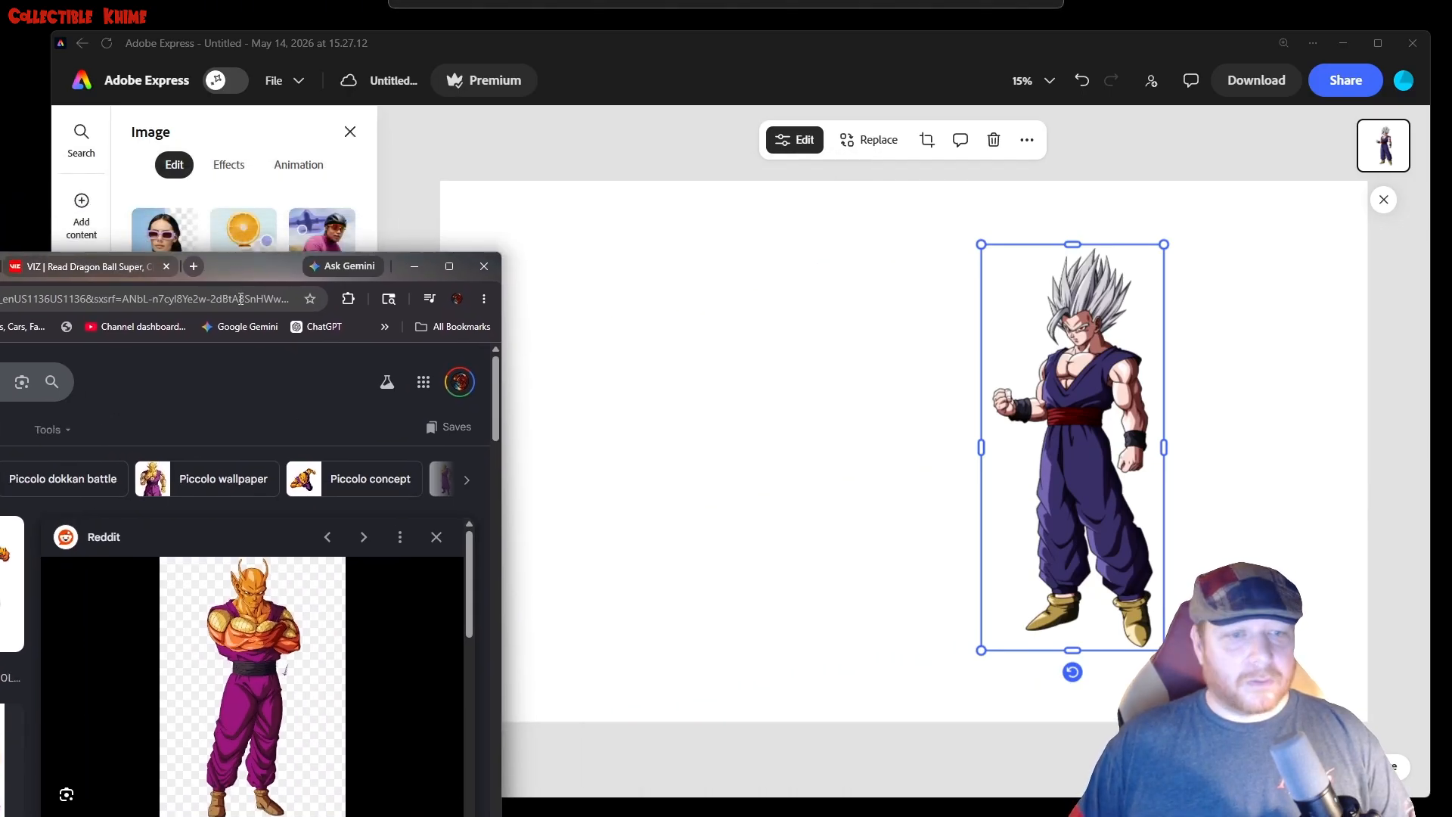
{"action": "left_click_drag", "start_coordinate": [253, 654], "coordinate": [849, 378]}
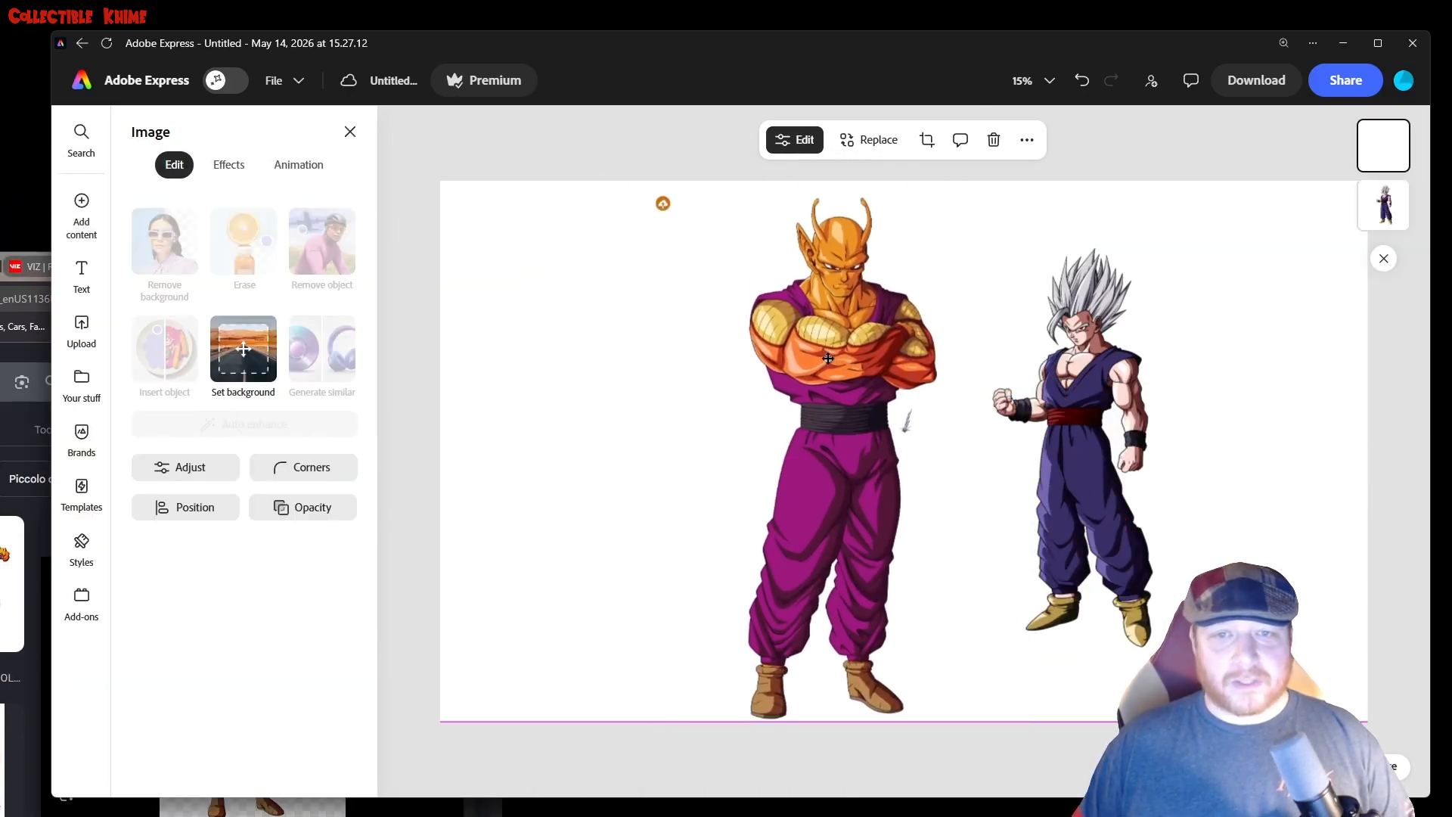
Swap the two characters so that Gohan stands near the page's middle with Piccolo to his right.
{"action": "left_click_drag", "start_coordinate": [1104, 452], "coordinate": [701, 443]}
{"action": "left_click_drag", "start_coordinate": [843, 458], "coordinate": [1021, 439]}
{"action": "left_click_drag", "start_coordinate": [681, 454], "coordinate": [817, 507]}
Shrink the Piccolo image slightly and adjust both characters' positions so they stand side by side with their feet level.
{"action": "left_click", "coordinate": [1214, 190]}
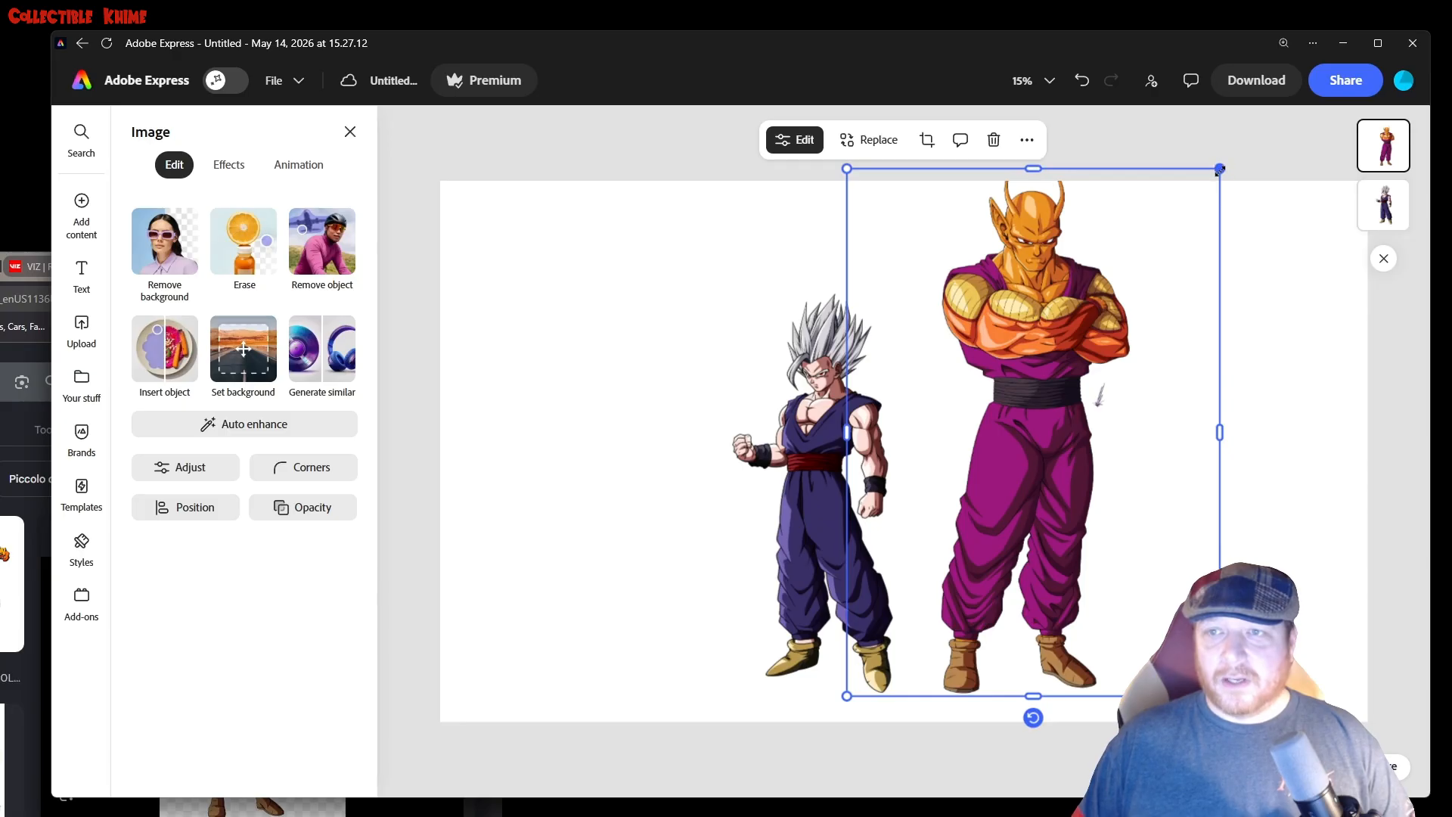
{"action": "left_click_drag", "start_coordinate": [1220, 169], "coordinate": [1183, 219]}
{"action": "left_click_drag", "start_coordinate": [1048, 397], "coordinate": [1049, 390]}
{"action": "left_click_drag", "start_coordinate": [1185, 213], "coordinate": [1182, 220]}
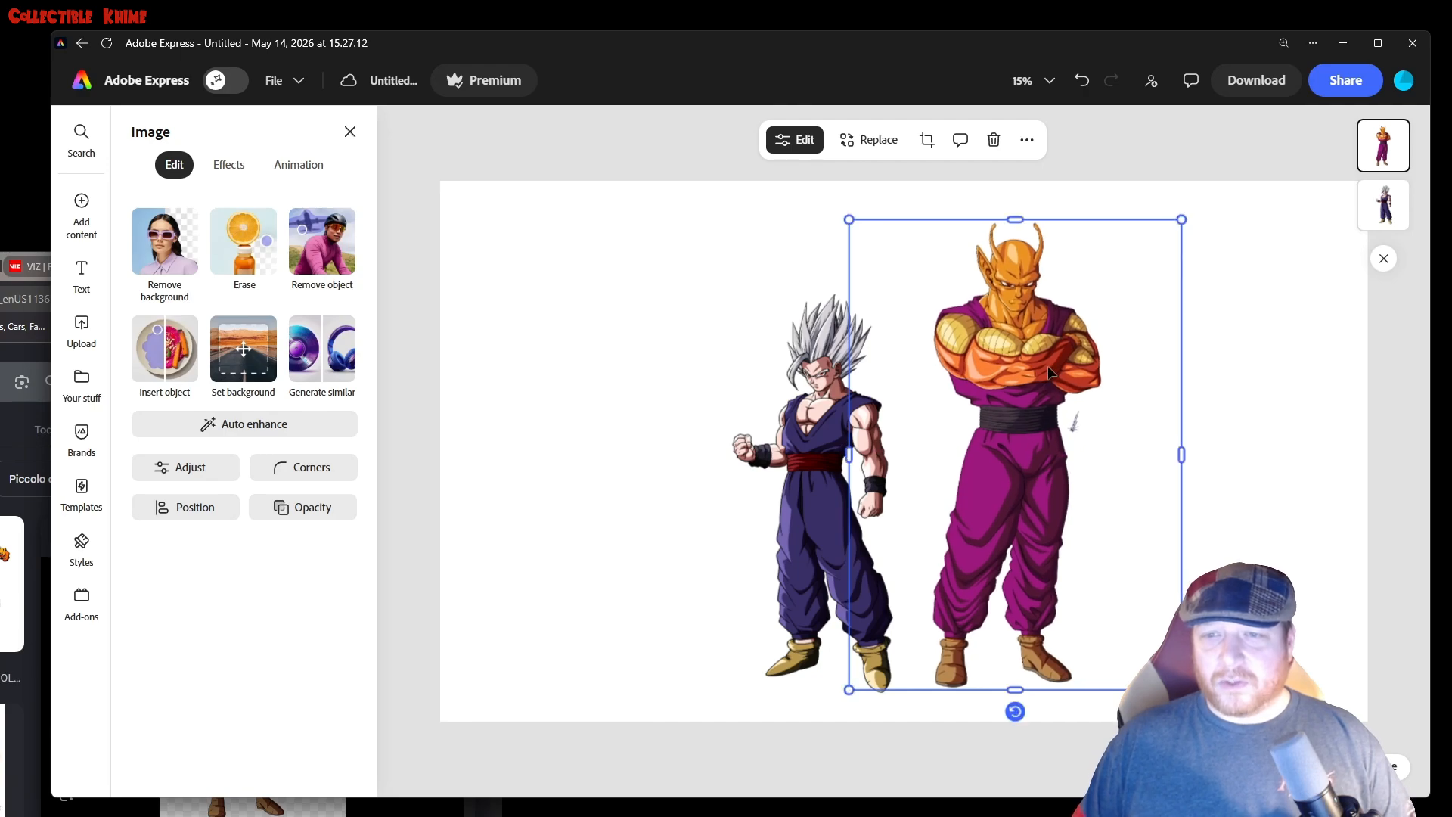
{"action": "left_click_drag", "start_coordinate": [1049, 369], "coordinate": [1049, 364]}
{"action": "left_click_drag", "start_coordinate": [813, 446], "coordinate": [799, 430]}
{"action": "left_click", "coordinate": [749, 413]}
{"action": "left_click_drag", "start_coordinate": [1010, 412], "coordinate": [1001, 412]}
{"action": "left_click", "coordinate": [668, 297]}
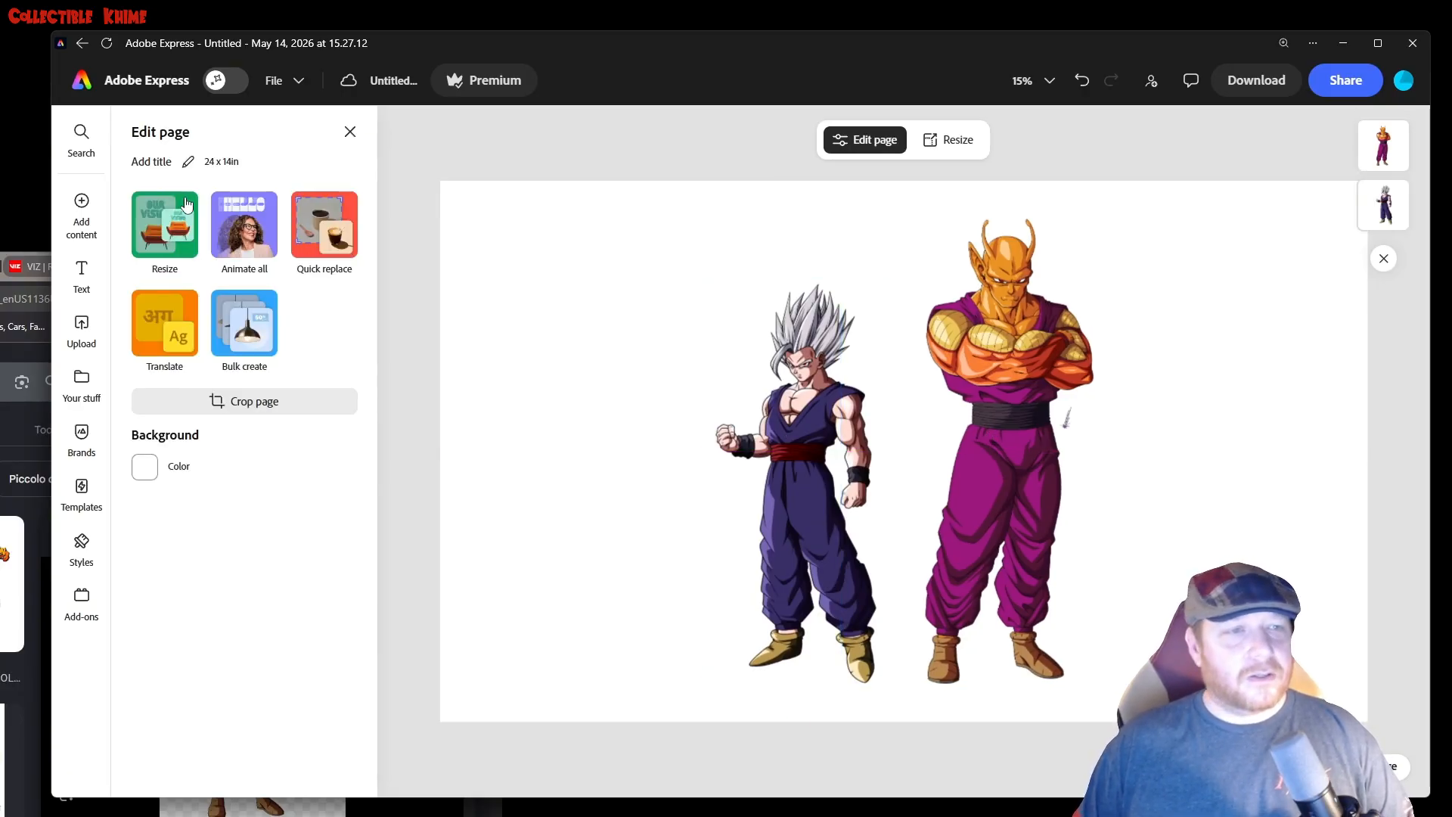
Erase the stray mark beside Piccolo's waist with the Circle brush at size 40, hardness 90 and opacity 100.
{"action": "left_click", "coordinate": [1059, 429]}
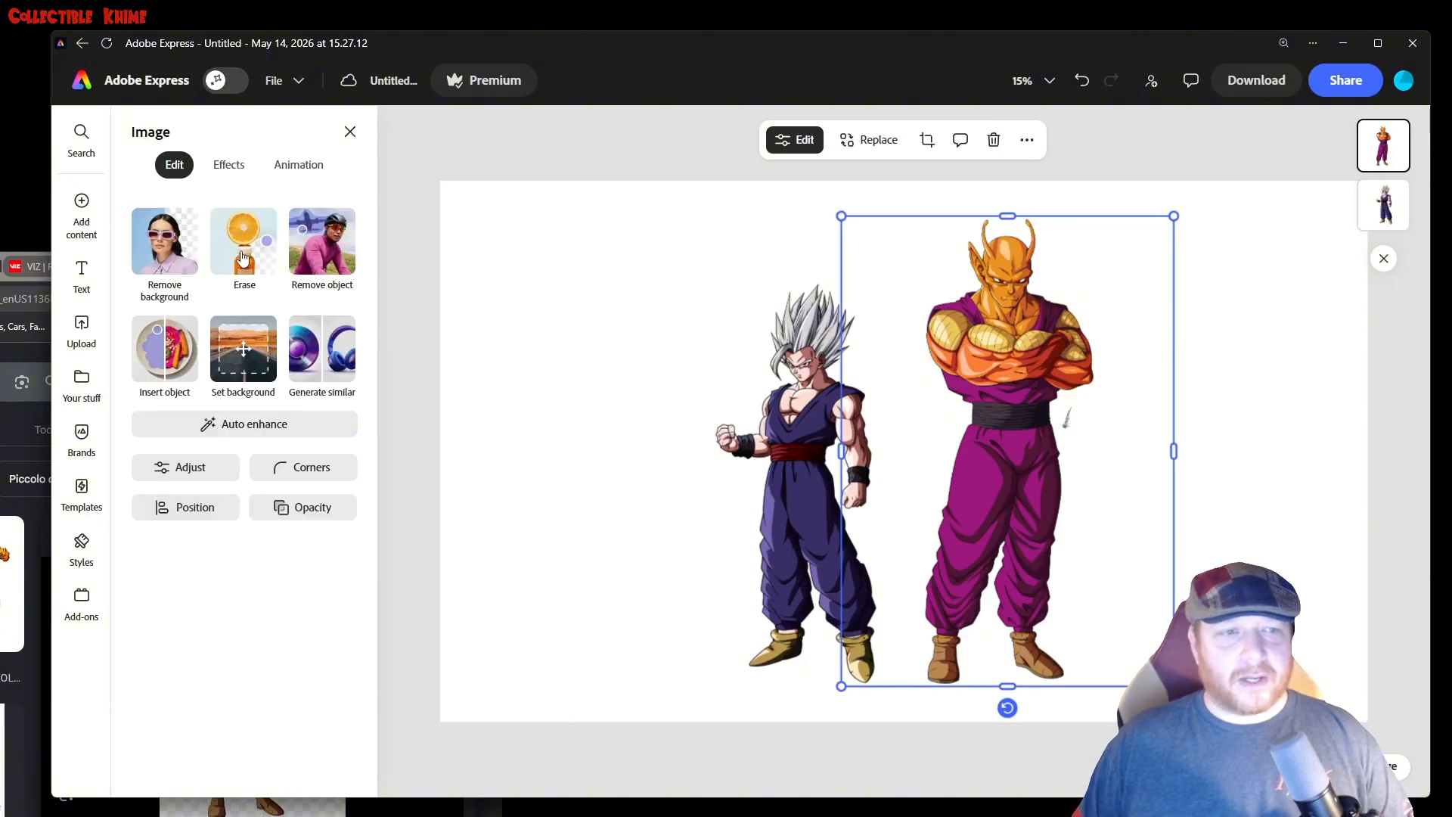
{"action": "left_click", "coordinate": [243, 259]}
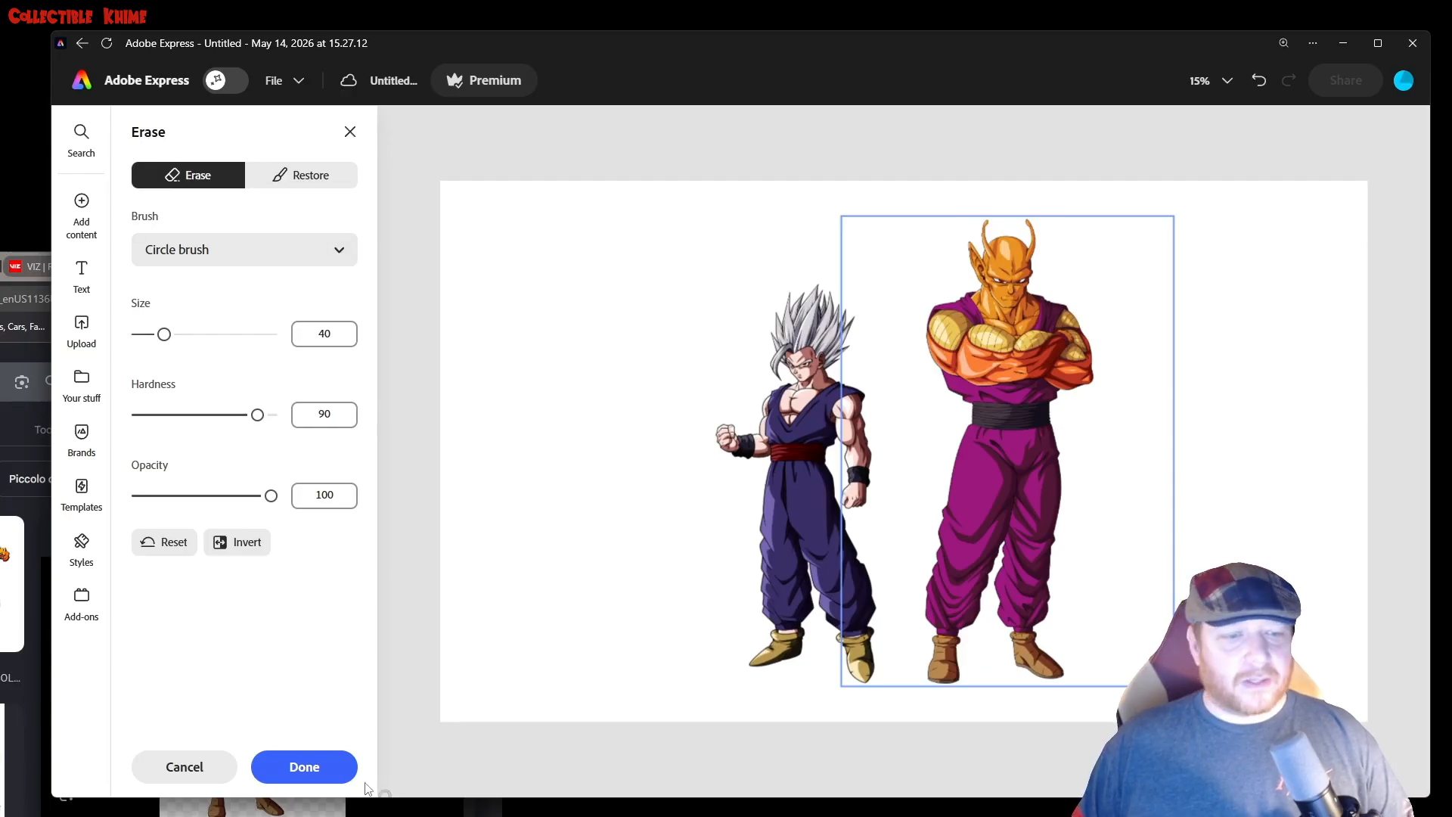
{"action": "left_click", "coordinate": [315, 765]}
{"action": "left_click", "coordinate": [616, 272]}
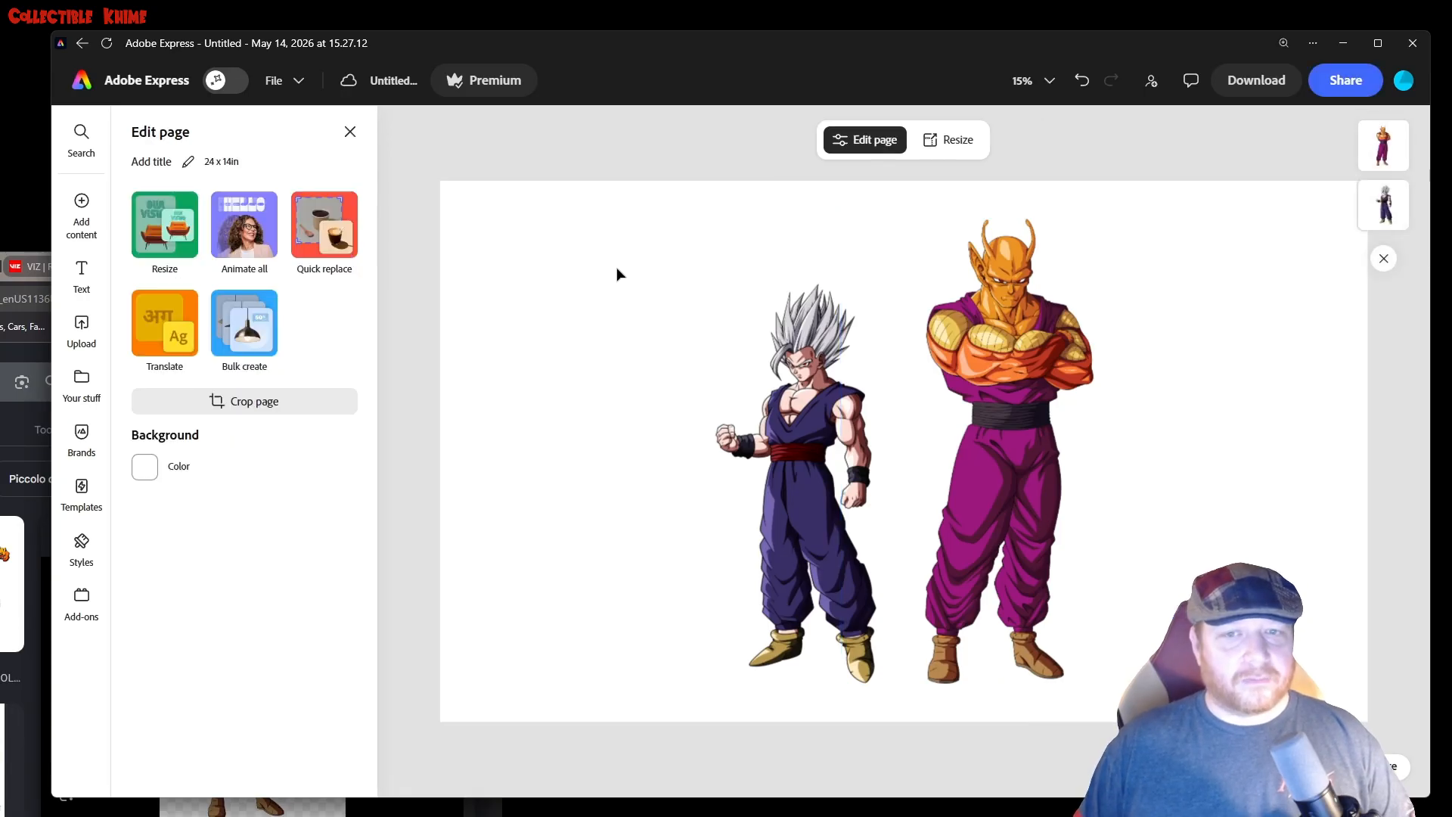
Switch to the browser and capture a screen snip of the Dragon Ball Super chapter 99 manga spread.
{"action": "left_click", "coordinate": [30, 281]}
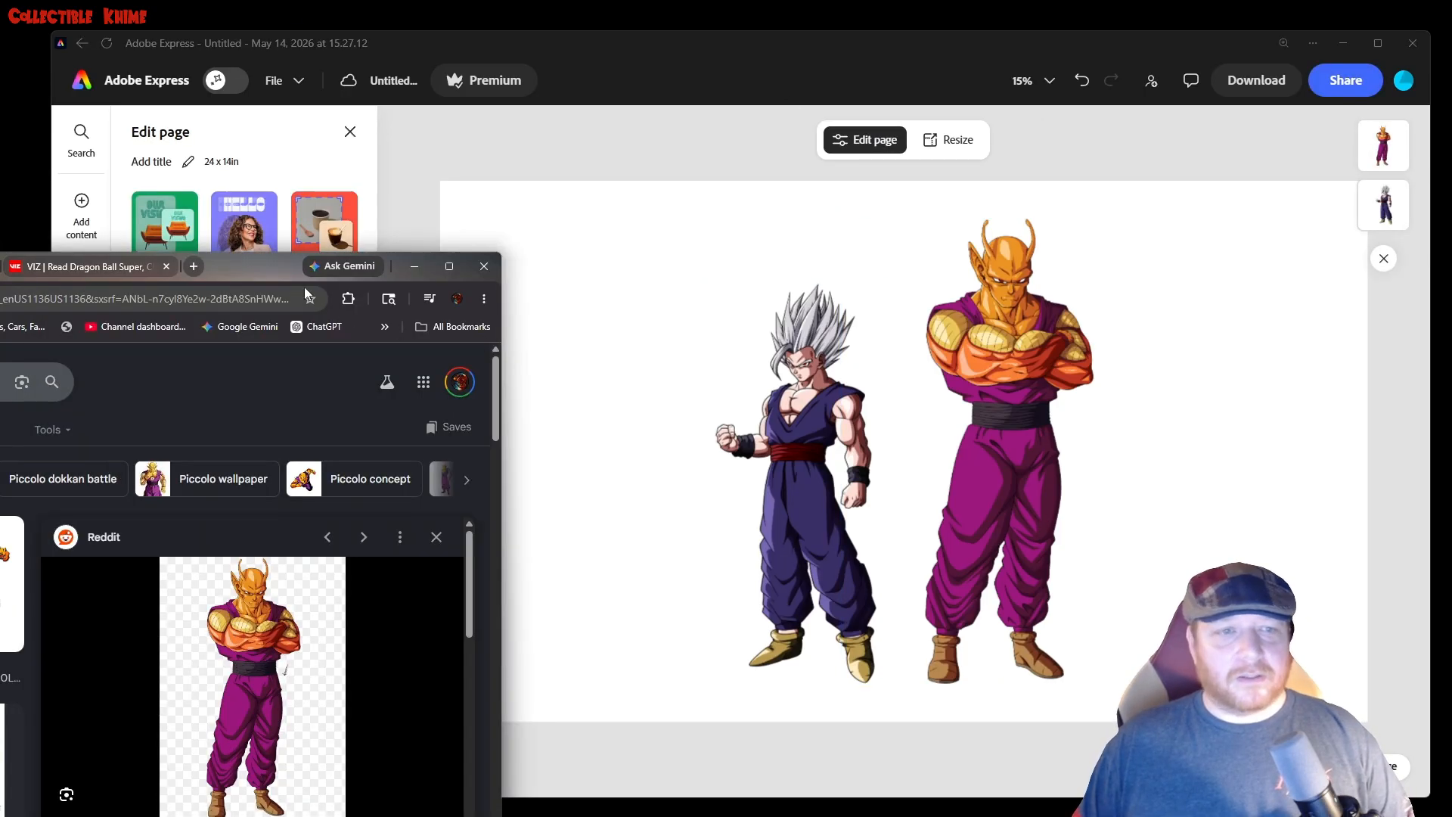
{"action": "left_click_drag", "start_coordinate": [253, 273], "coordinate": [1046, 80]}
{"action": "left_click", "coordinate": [683, 74]}
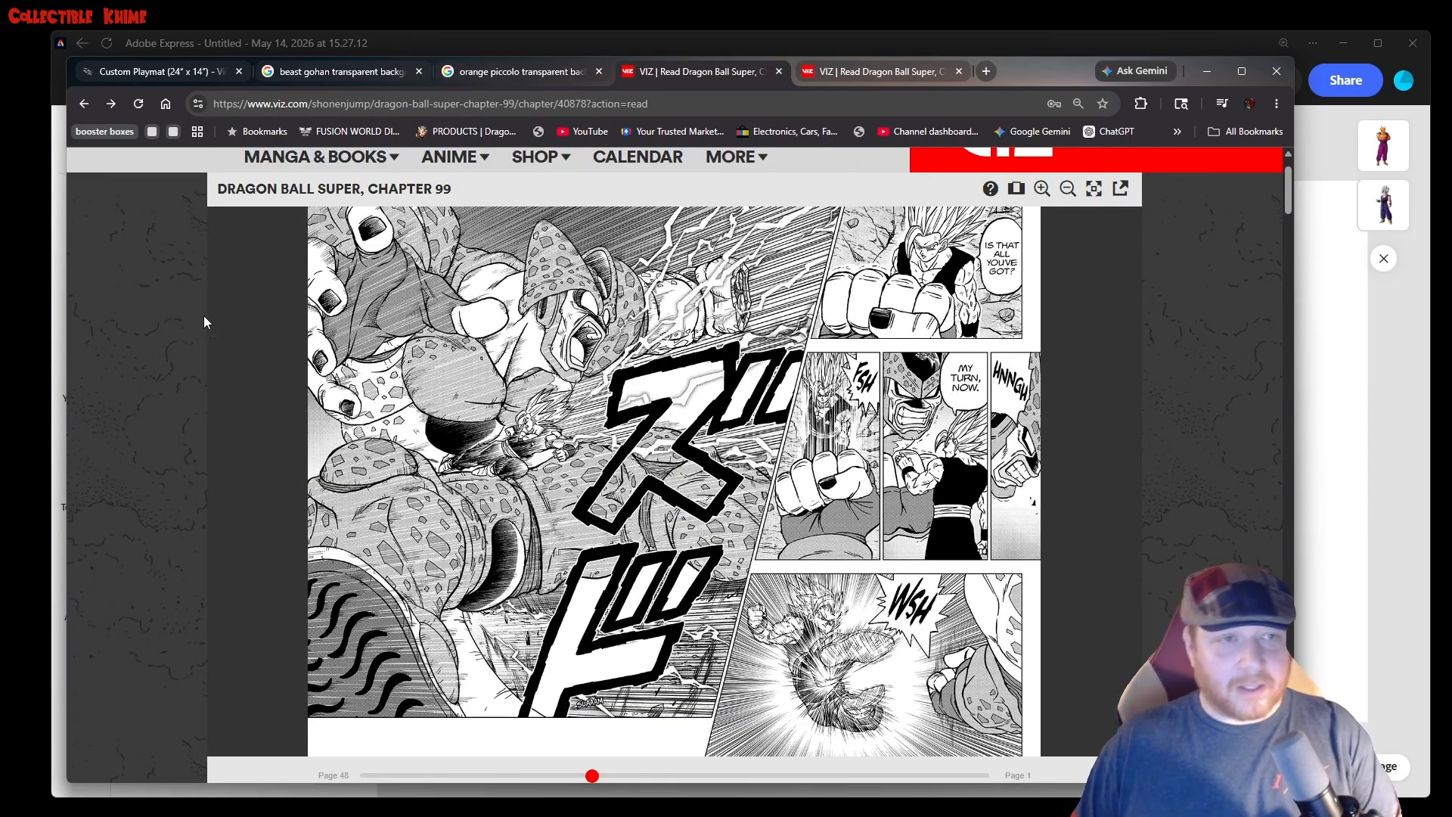
{"action": "key", "text": "super+shift+s"}
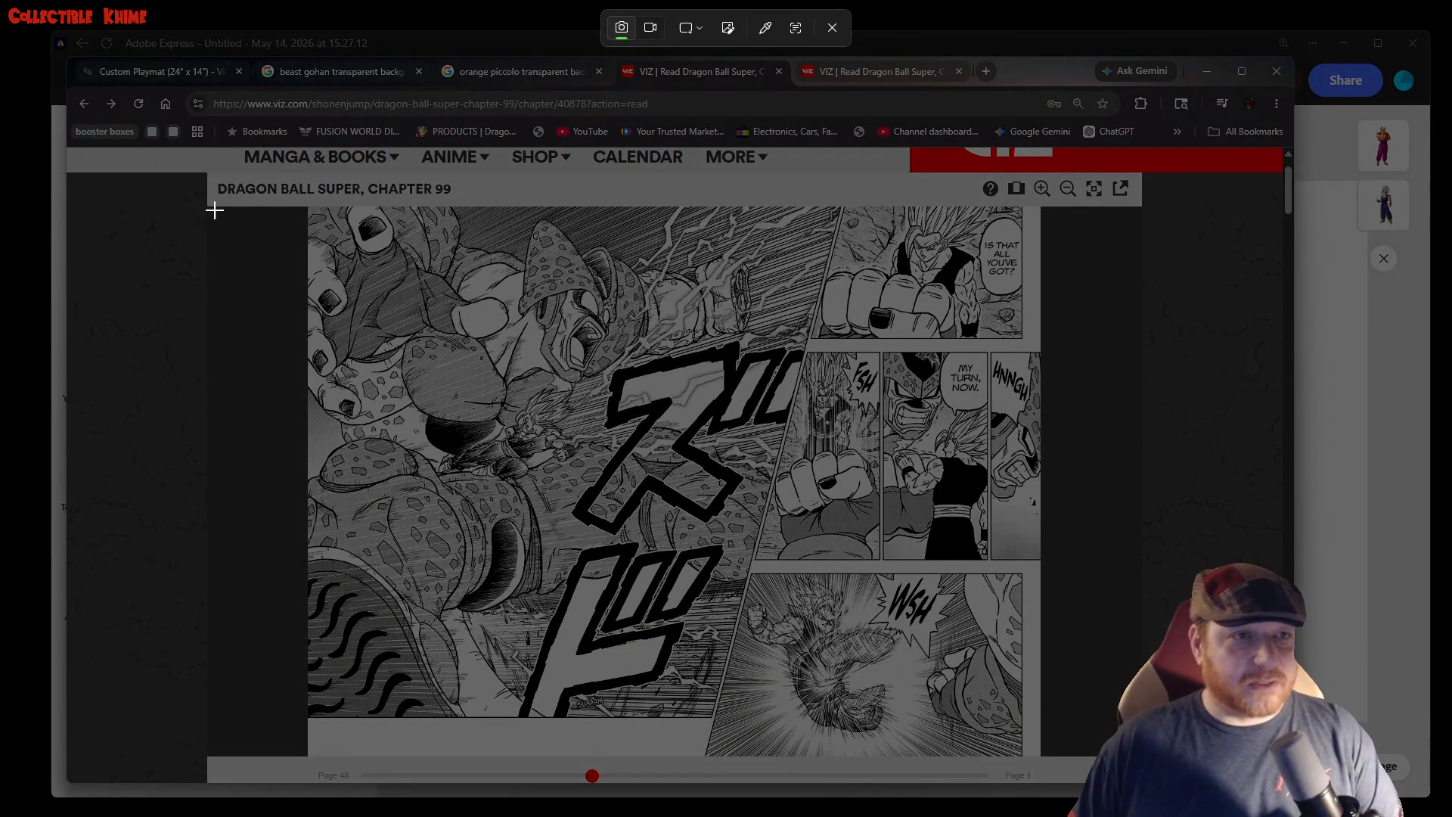
{"action": "left_click_drag", "start_coordinate": [207, 206], "coordinate": [1041, 755]}
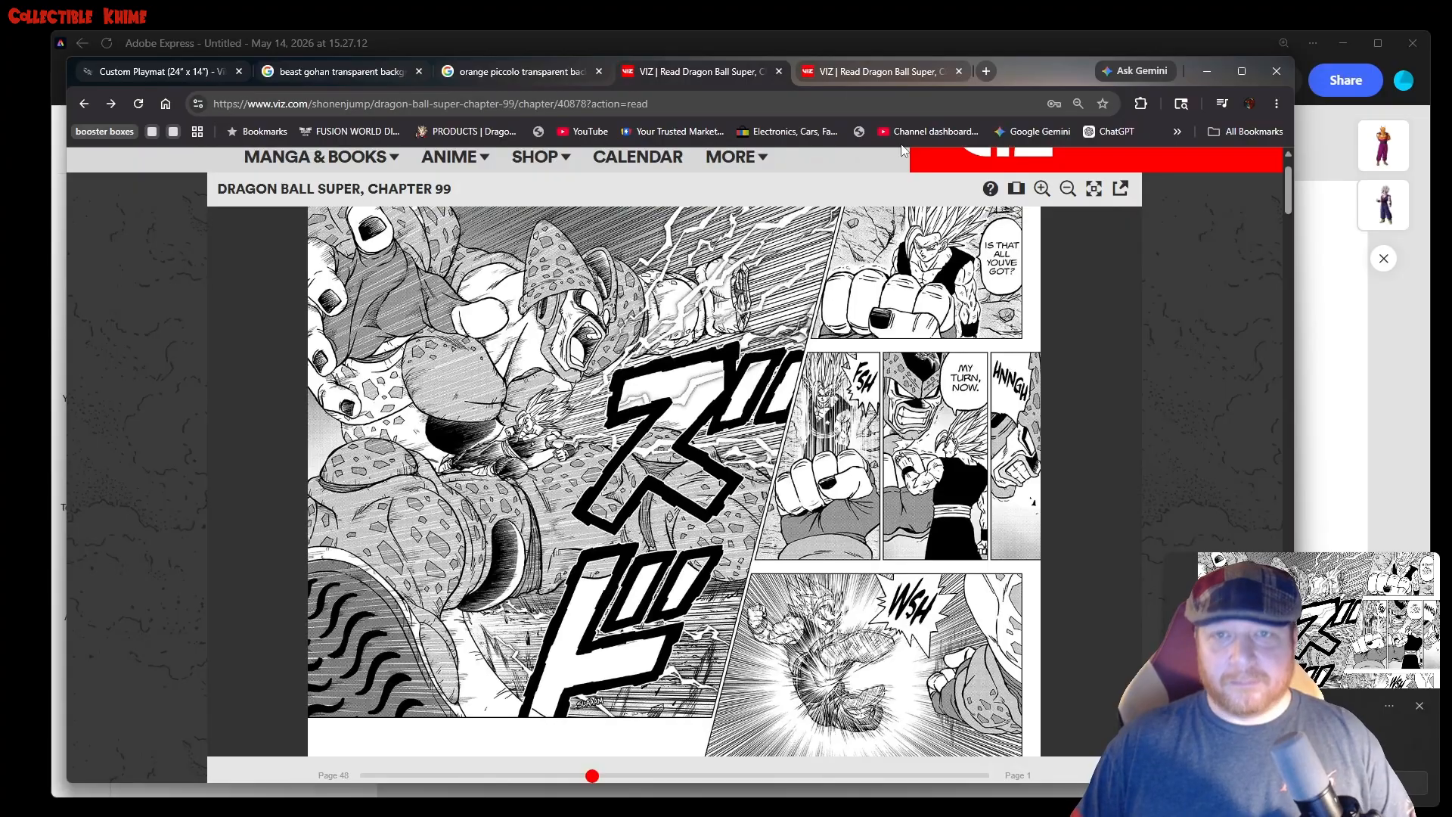
Paste the captured manga spread into the Adobe Express design, enlarge it and place it in the page's upper-left corner.
{"action": "left_click", "coordinate": [1366, 345]}
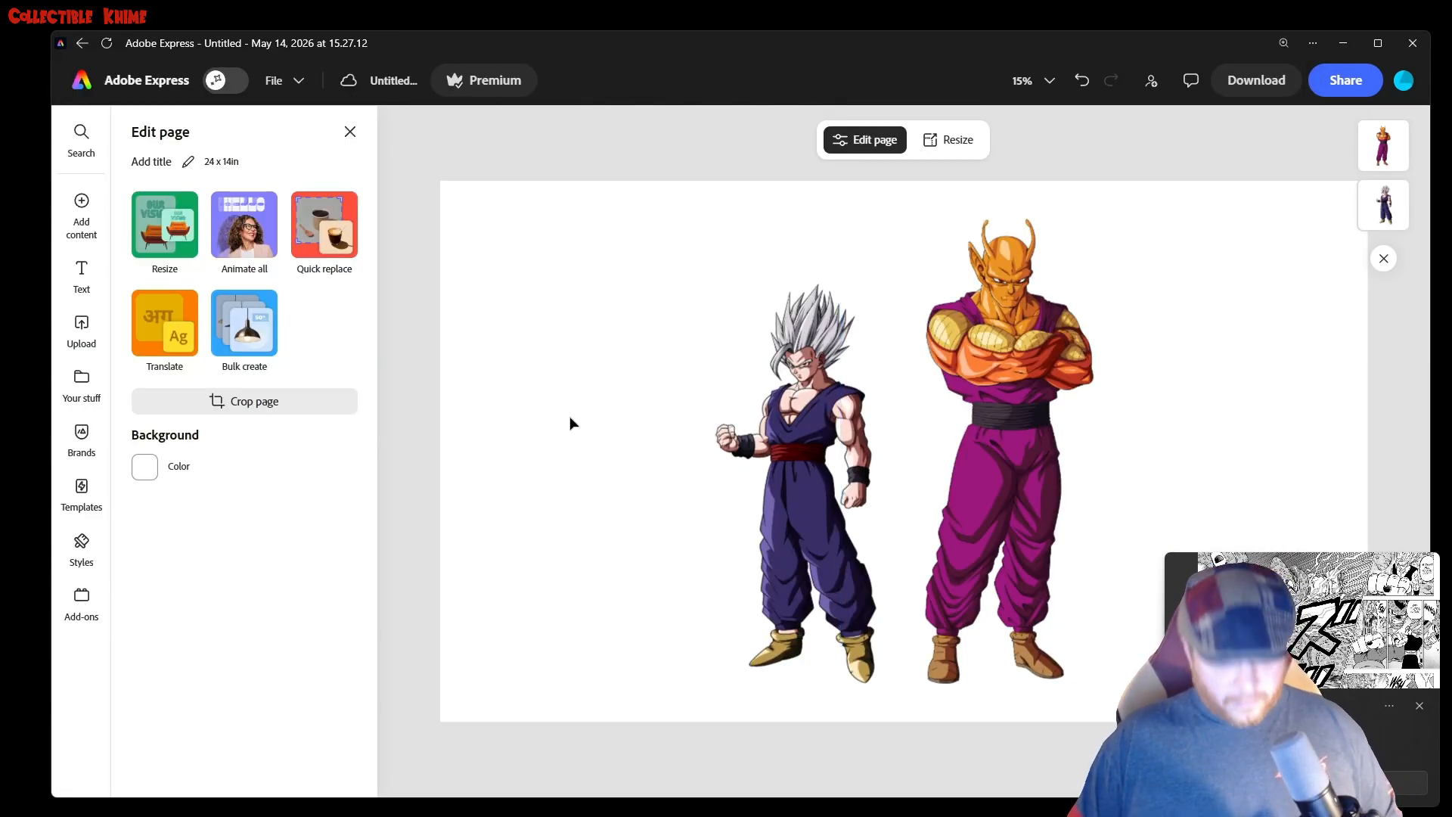
{"action": "key", "text": "ctrl+v"}
{"action": "left_click_drag", "start_coordinate": [921, 453], "coordinate": [567, 289]}
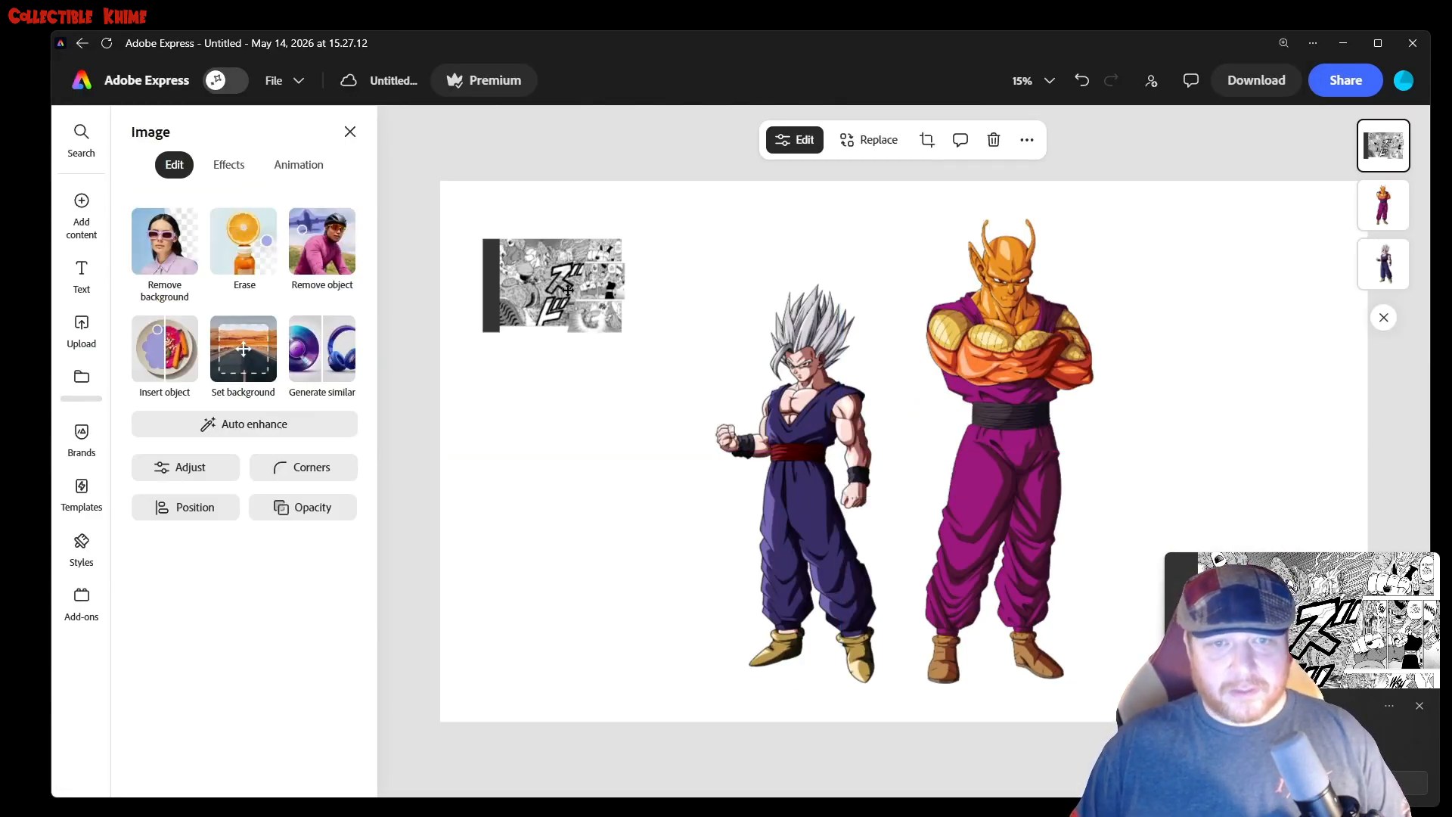
{"action": "left_click_drag", "start_coordinate": [484, 239], "coordinate": [337, 143]}
{"action": "left_click_drag", "start_coordinate": [529, 272], "coordinate": [633, 315]}
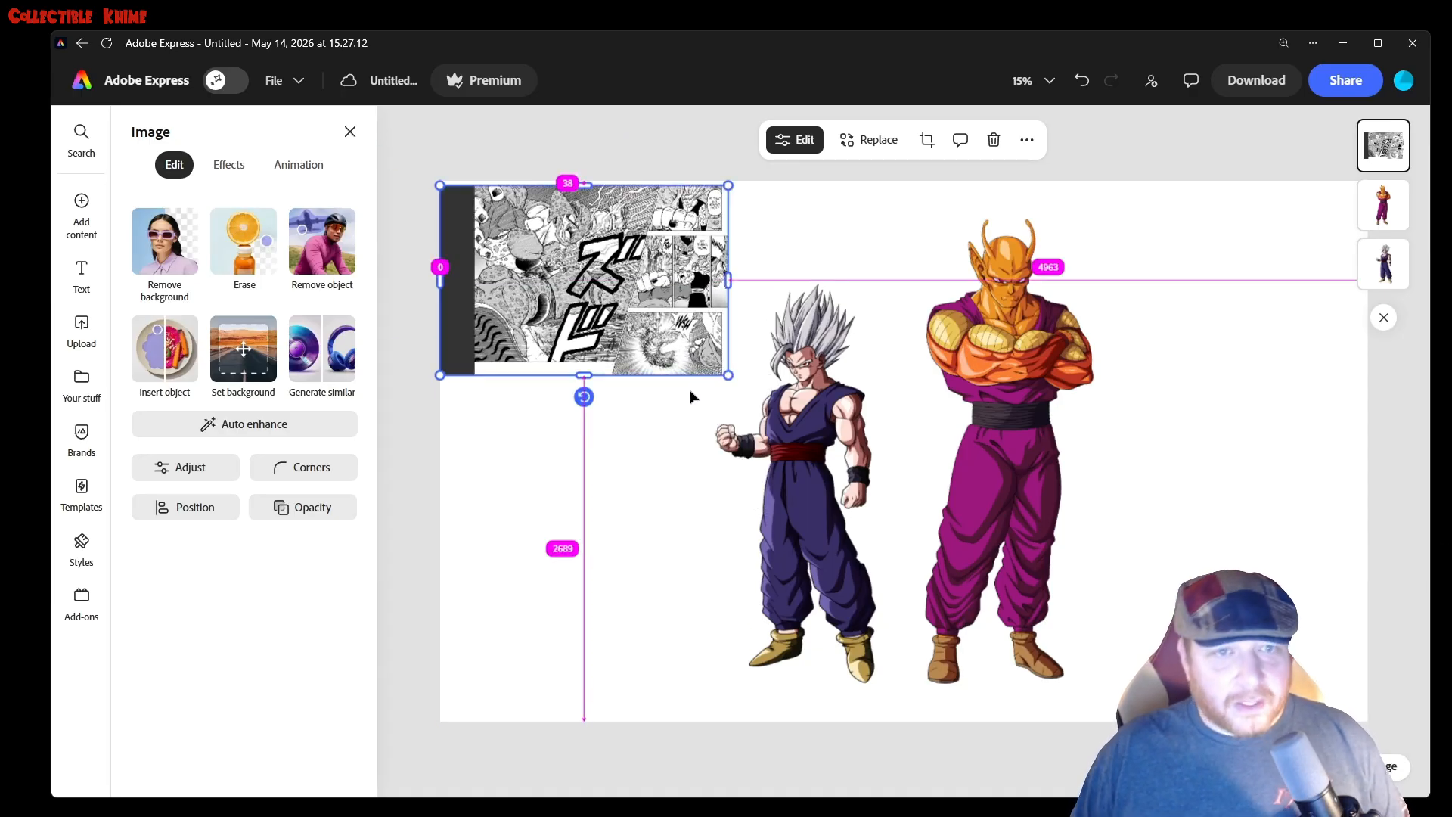
Switch to the browser and capture a screen snip of the Dragon Ball Super chapter 100 page showing Gohan and Piccolo in tall panels.
{"action": "key", "text": "alt+Tab"}
{"action": "left_click", "coordinate": [871, 73]}
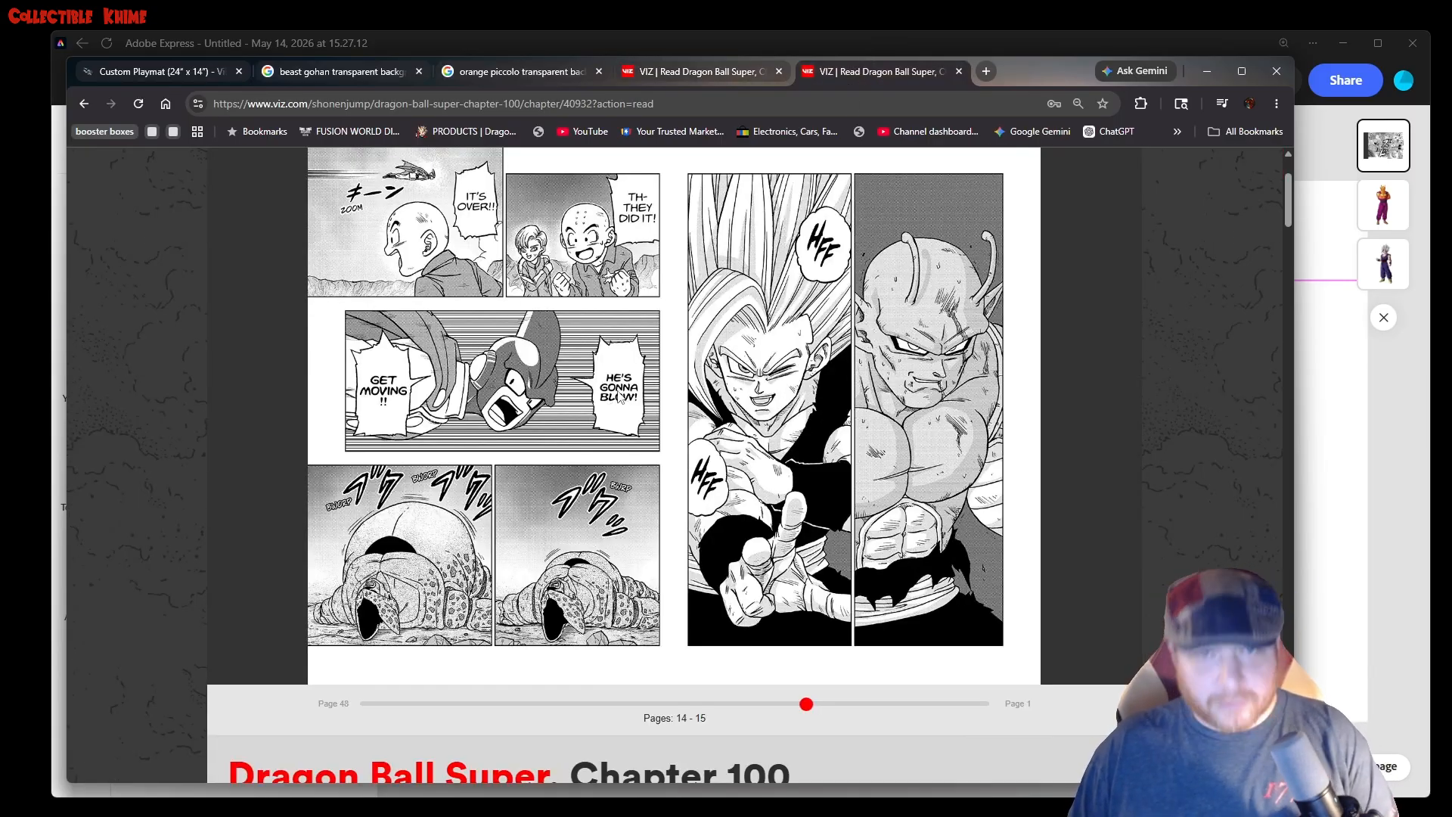
{"action": "key", "text": "super+shift+s"}
{"action": "left_click_drag", "start_coordinate": [670, 151], "coordinate": [1039, 684]}
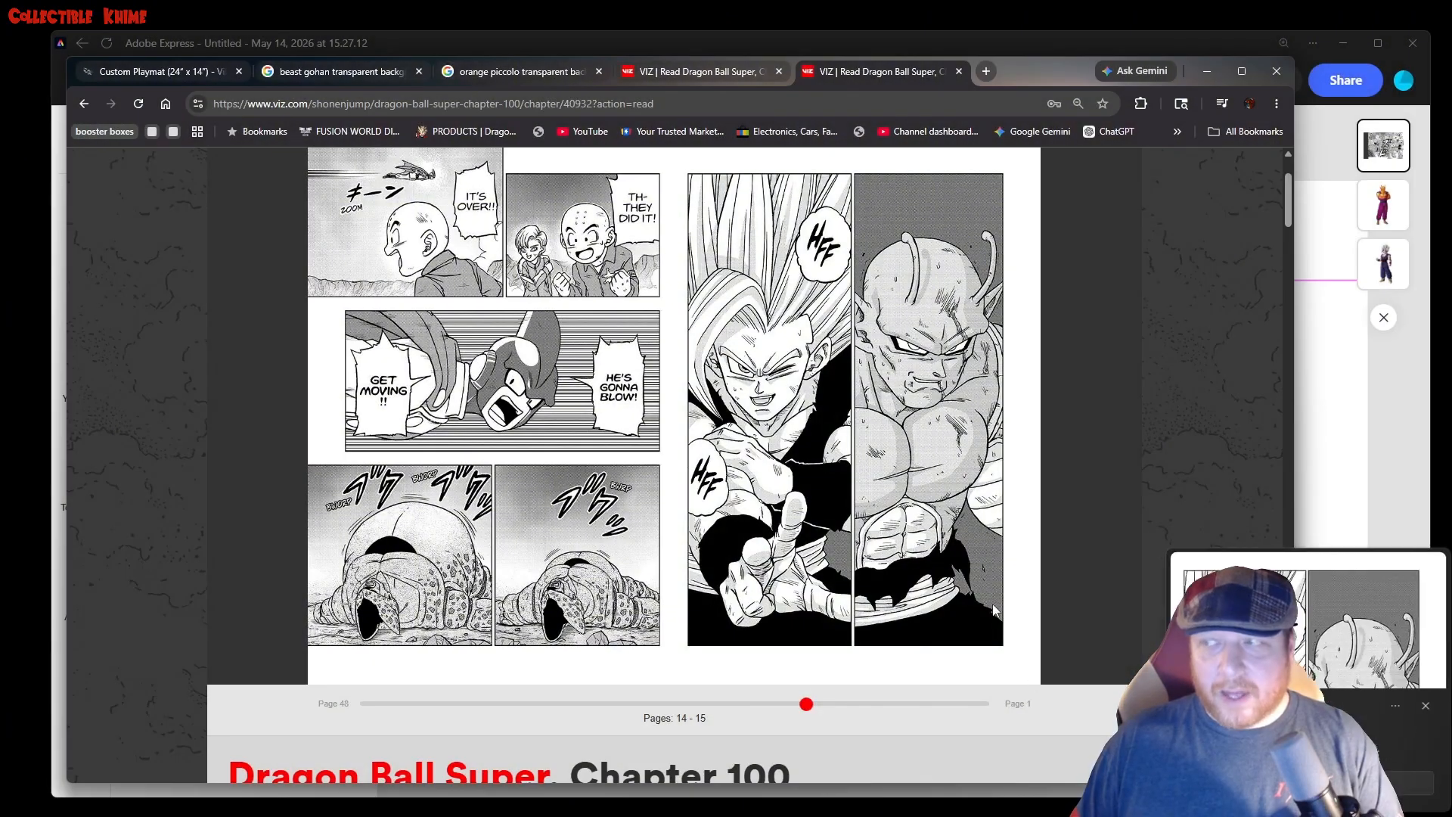
Return to Adobe Express and paste the captured chapter 100 page into the playmat design.
{"action": "left_click", "coordinate": [504, 73]}
{"action": "left_click", "coordinate": [320, 72]}
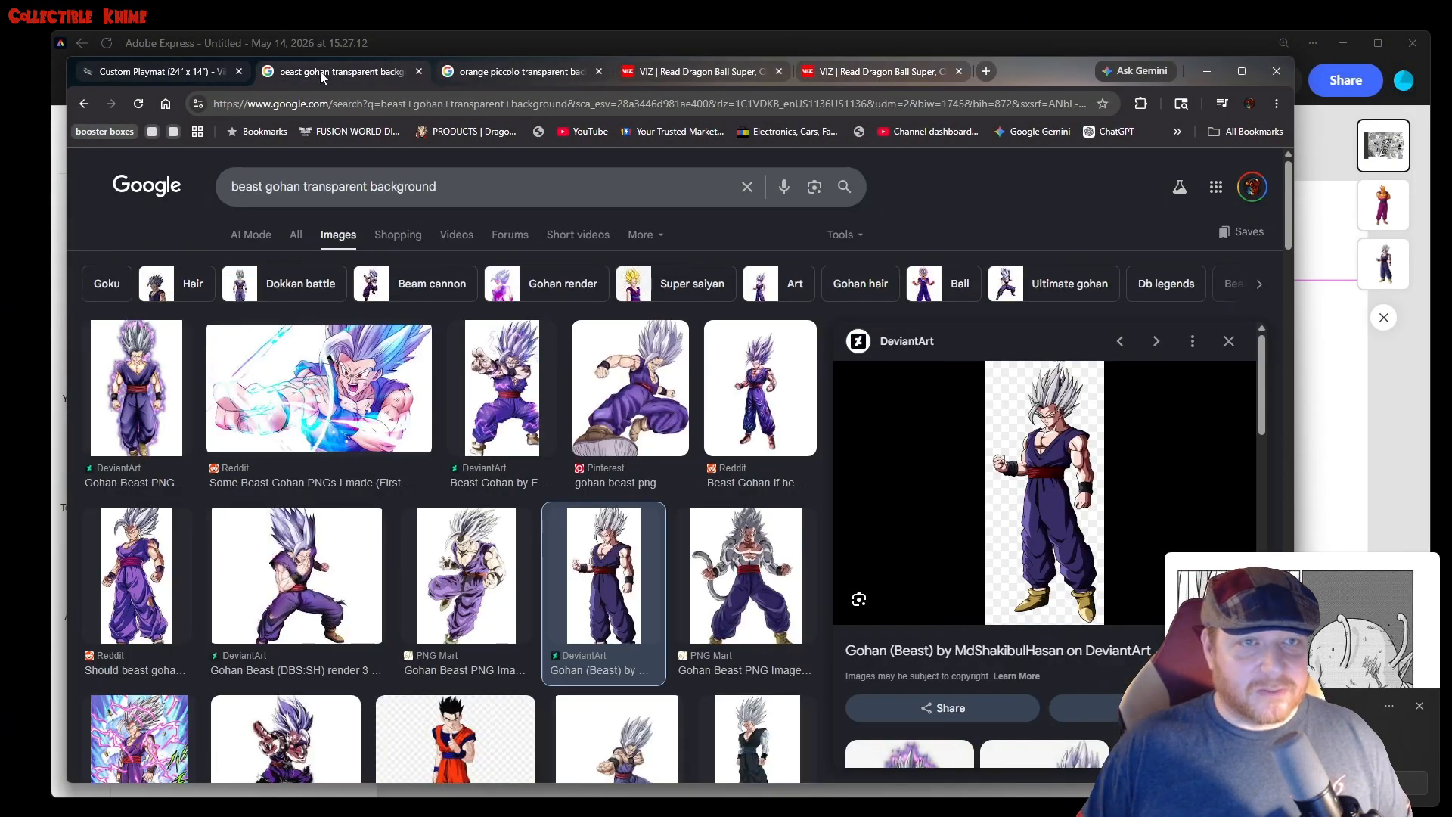
{"action": "left_click", "coordinate": [183, 70]}
{"action": "left_click", "coordinate": [1005, 46]}
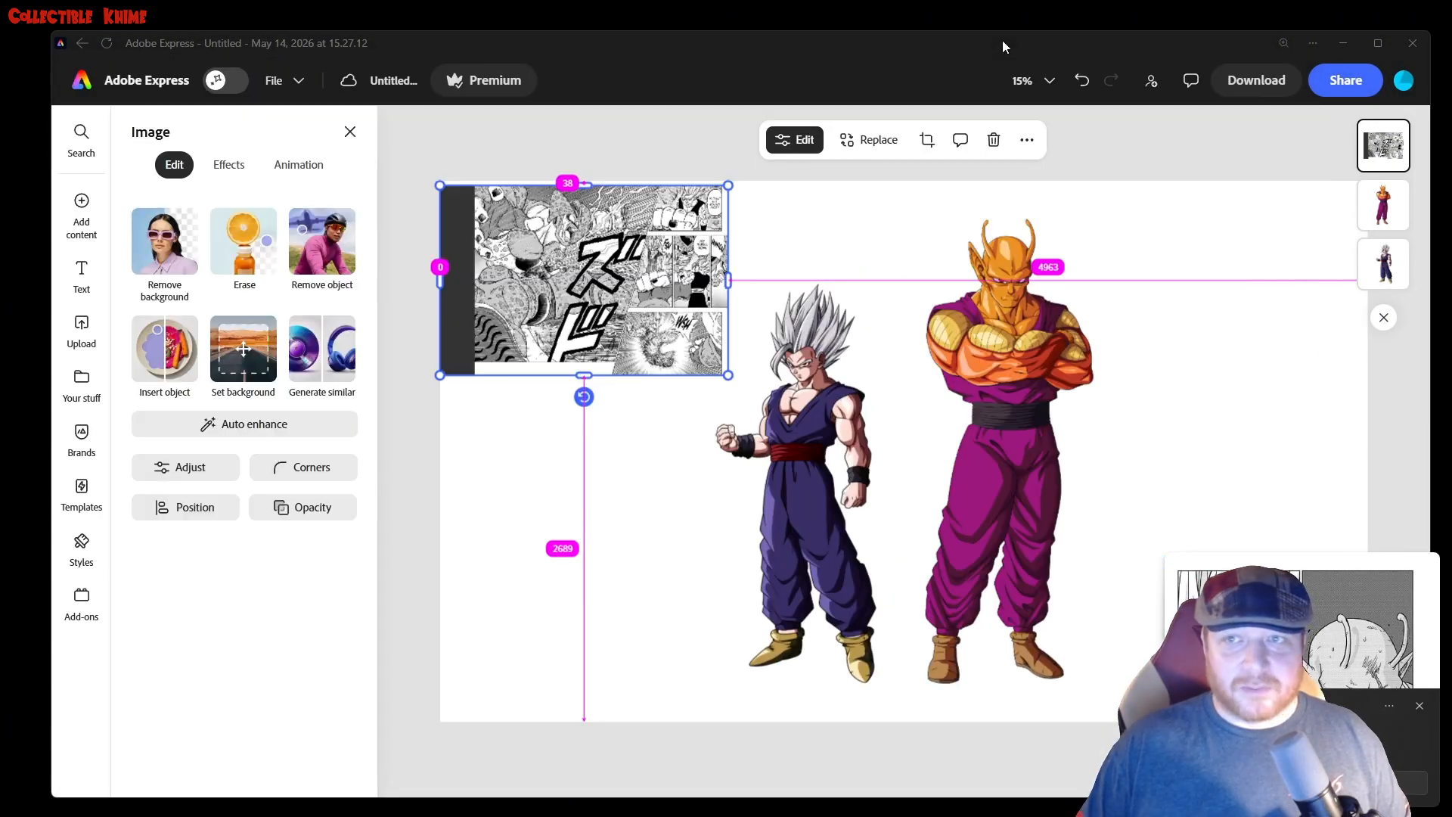
{"action": "left_click", "coordinate": [620, 544]}
{"action": "key", "text": "ctrl+v"}
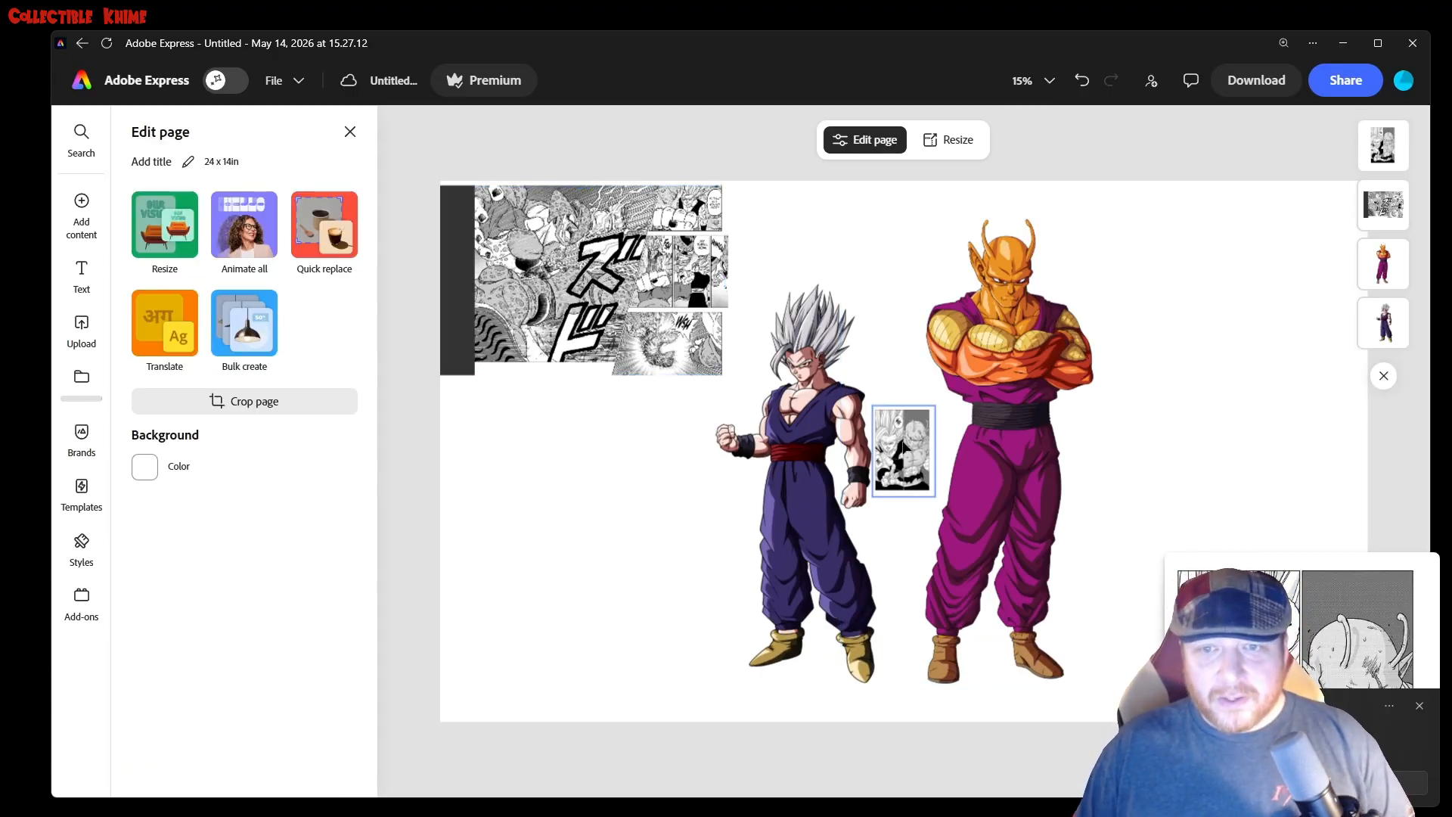
Enlarge the chapter 100 page to about full design height, place it along the right edge and send it behind Orange Piccolo.
{"action": "left_click_drag", "start_coordinate": [879, 413], "coordinate": [486, 162]}
{"action": "left_click_drag", "start_coordinate": [1226, 306], "coordinate": [1325, 627]}
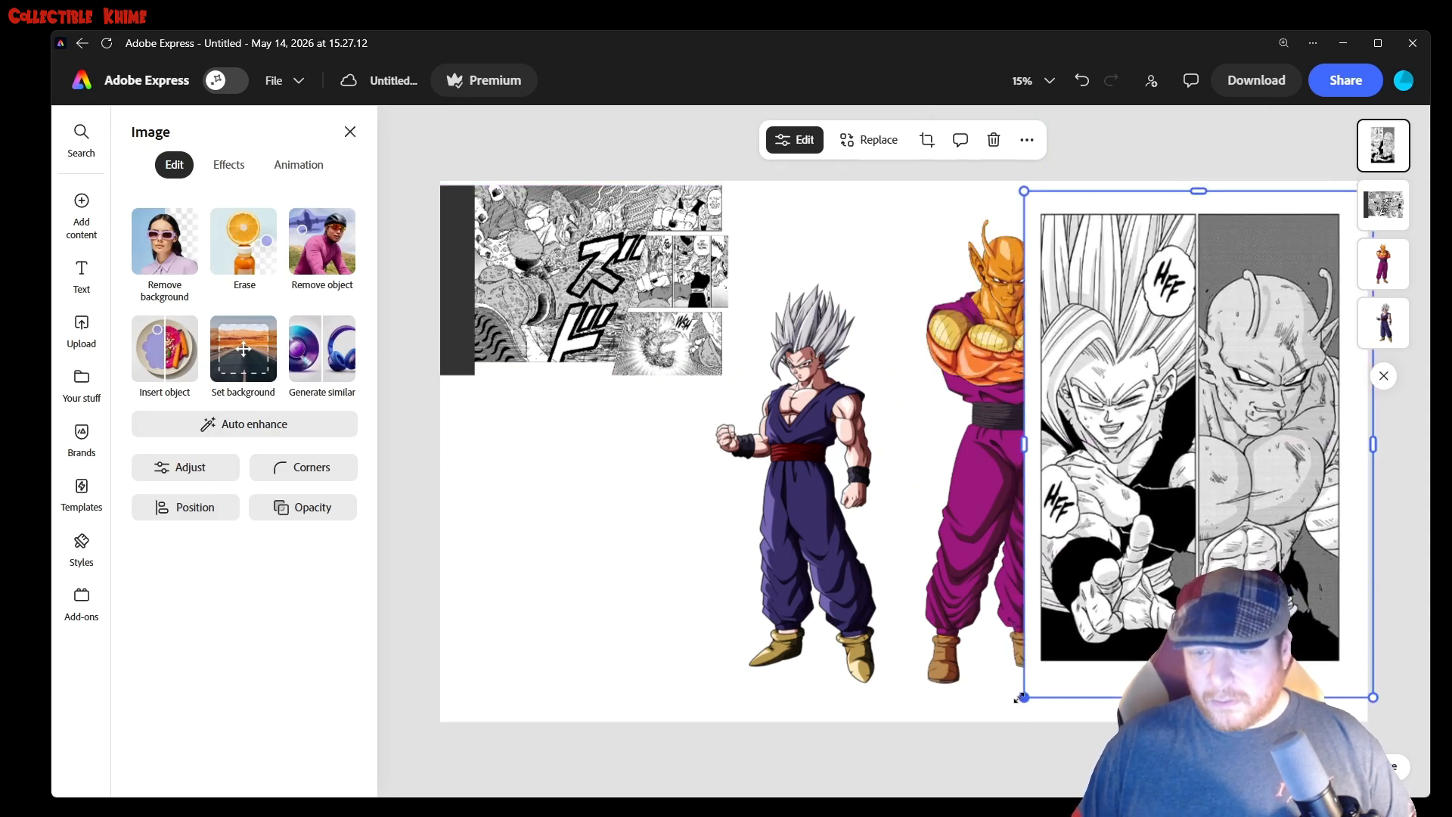
{"action": "left_click_drag", "start_coordinate": [1025, 697], "coordinate": [991, 730]}
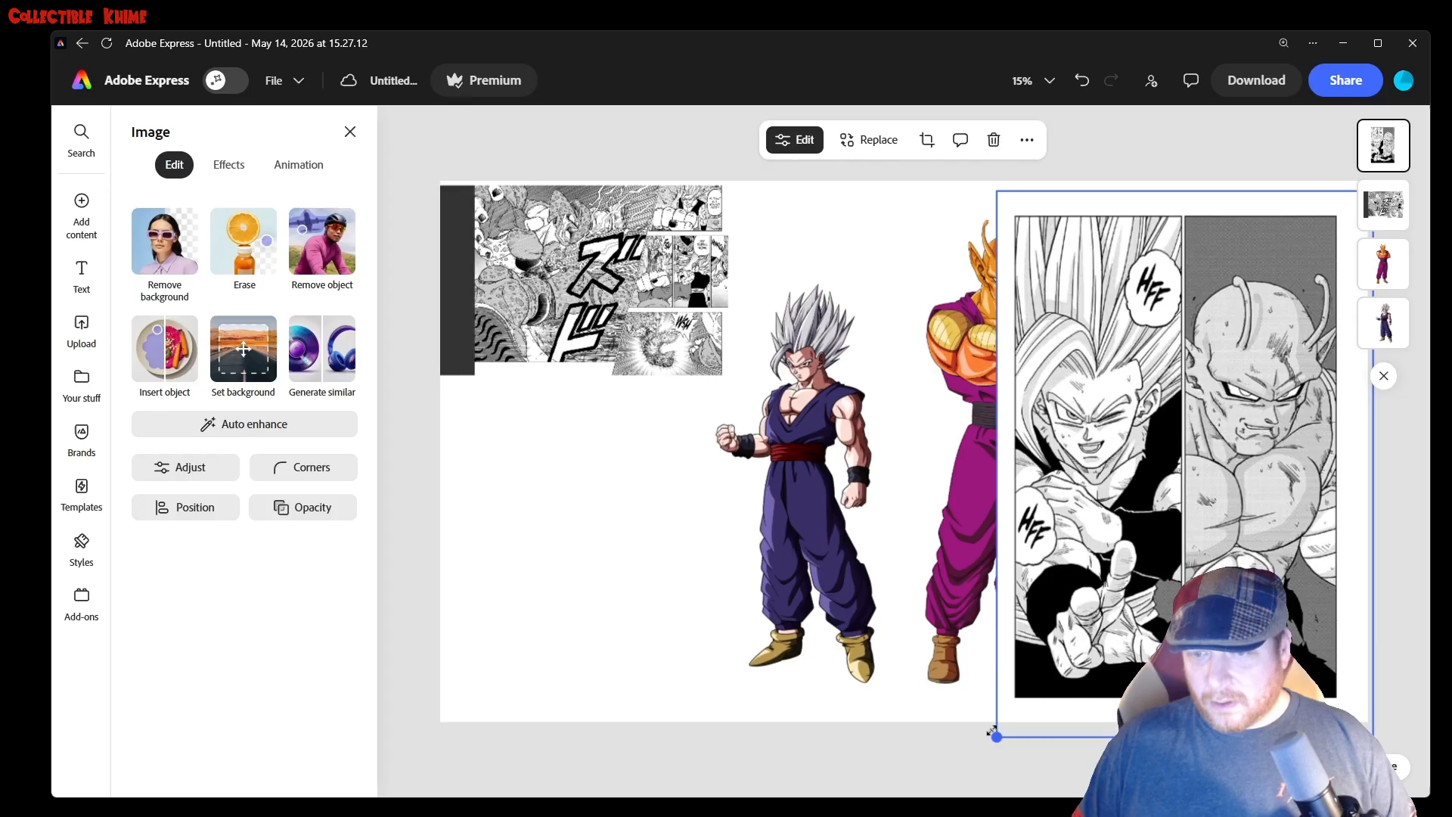
{"action": "right_click", "coordinate": [1146, 521]}
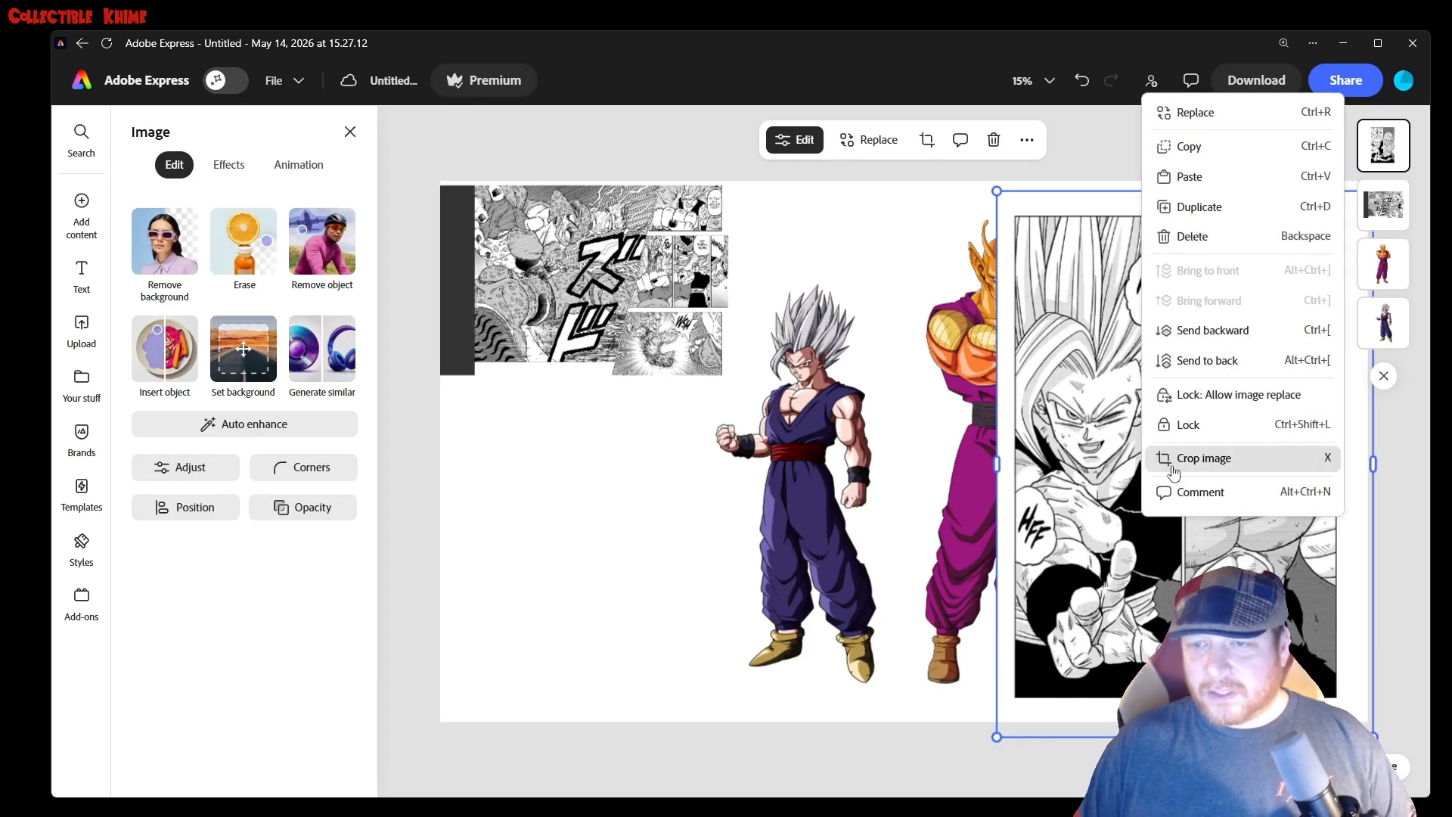
{"action": "left_click", "coordinate": [1216, 365]}
{"action": "left_click_drag", "start_coordinate": [1221, 389], "coordinate": [1229, 397]}
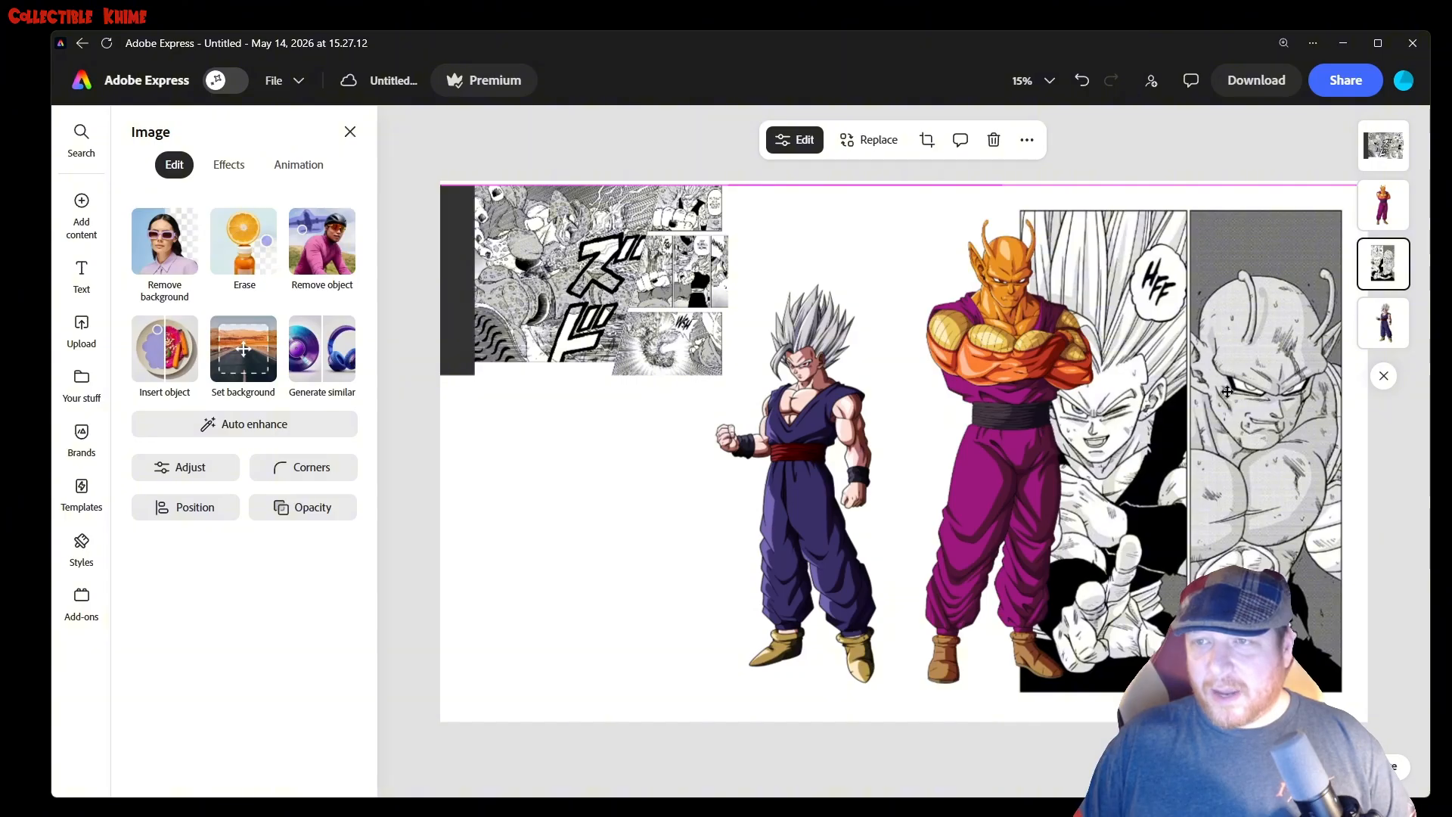
{"action": "left_click", "coordinate": [1213, 142]}
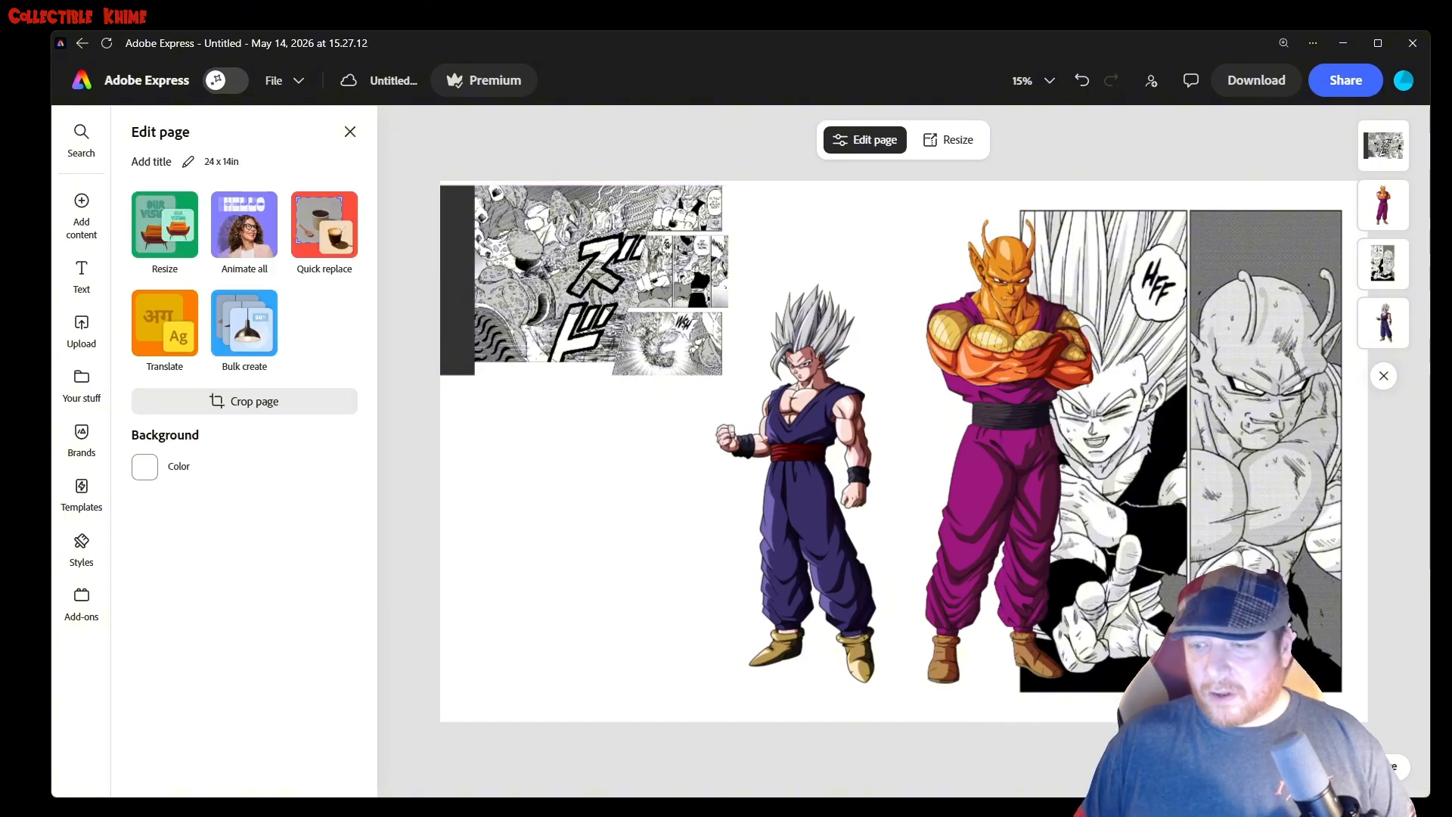
Enlarge the chapter 99 spread to the design's height, shift its dark margin off the left edge and send it to the back.
{"action": "left_click", "coordinate": [457, 363]}
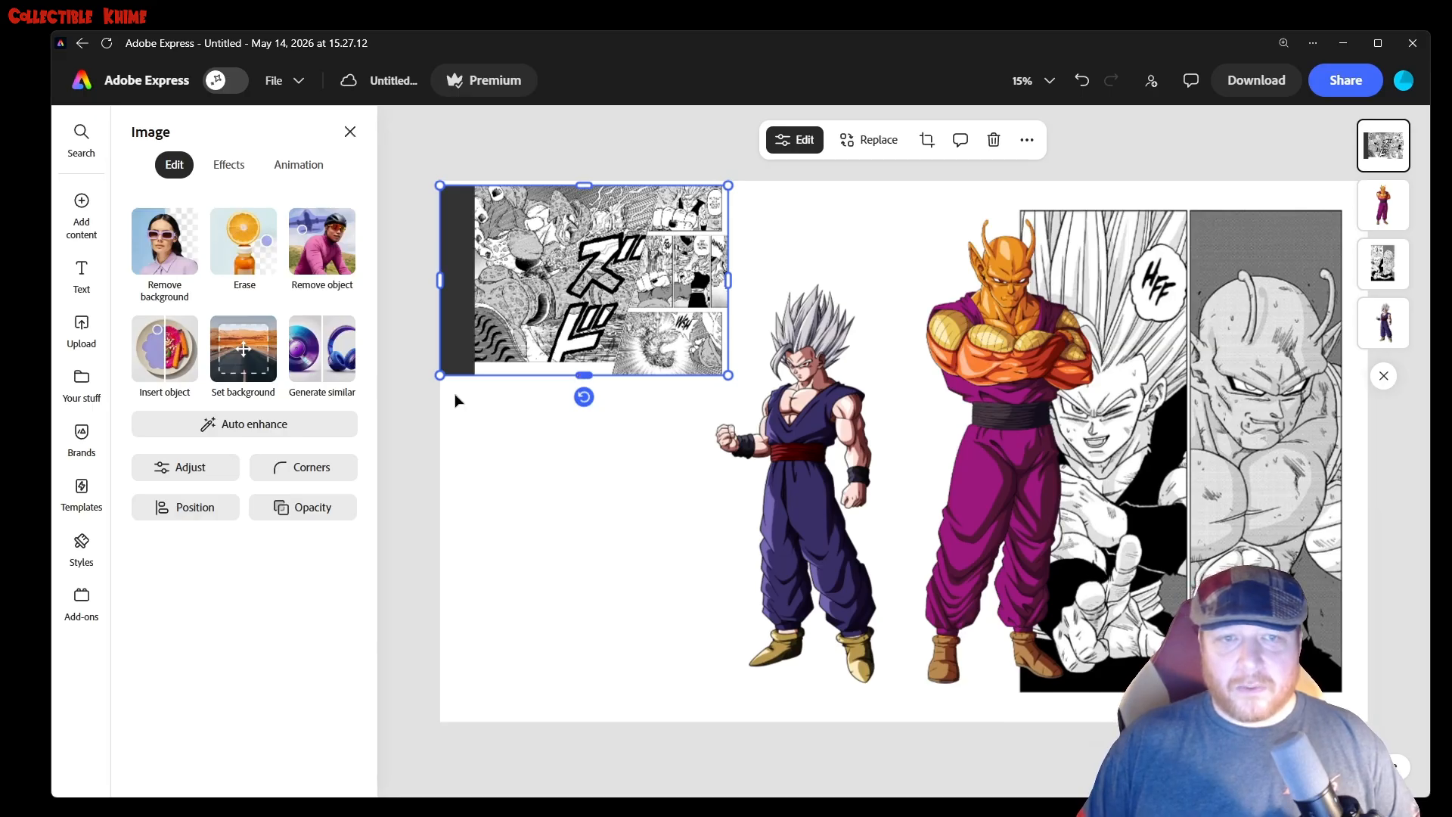
{"action": "left_click_drag", "start_coordinate": [728, 374], "coordinate": [1255, 720]}
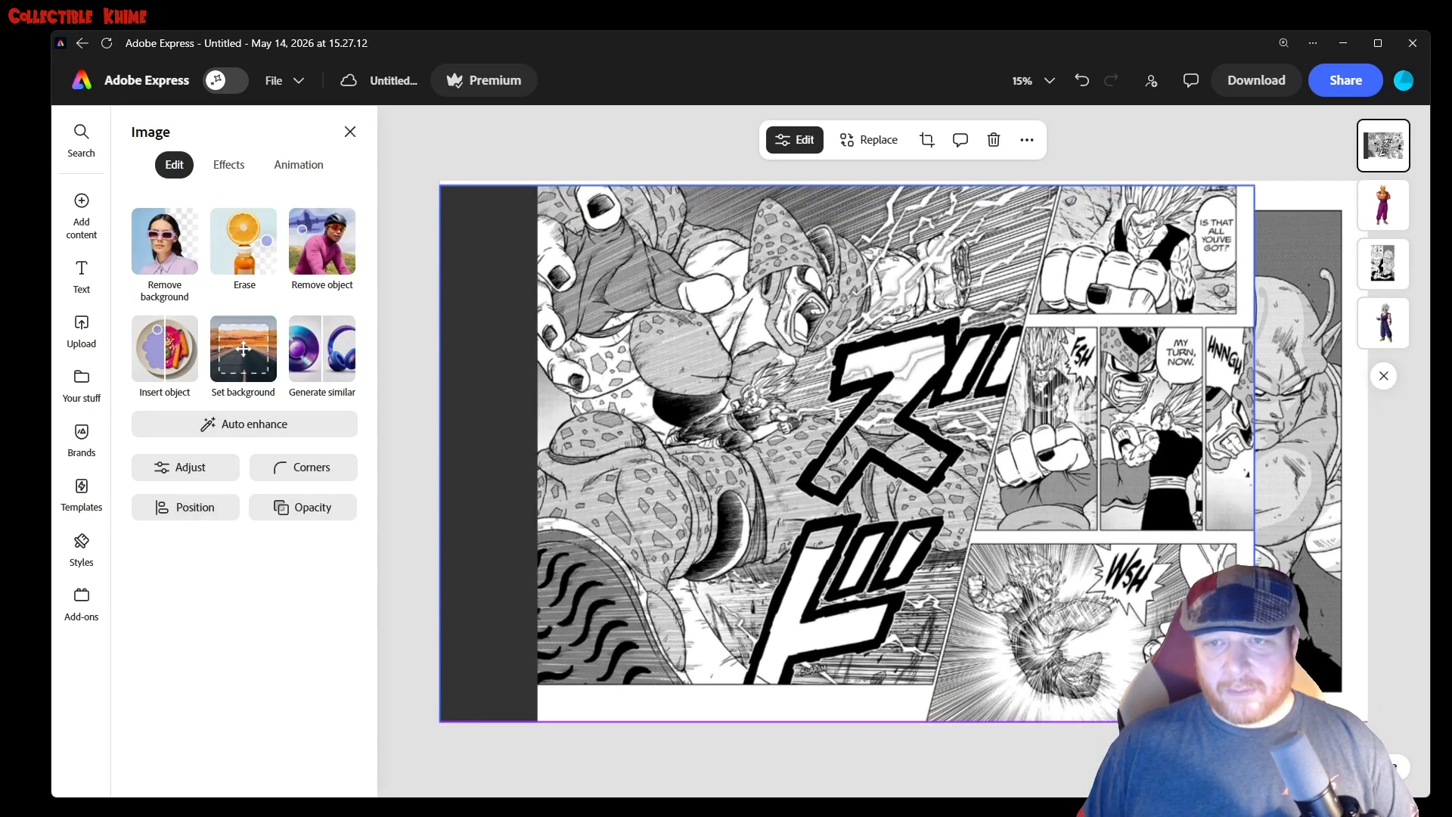
{"action": "left_click_drag", "start_coordinate": [786, 597], "coordinate": [577, 597]}
{"action": "right_click", "coordinate": [577, 598]}
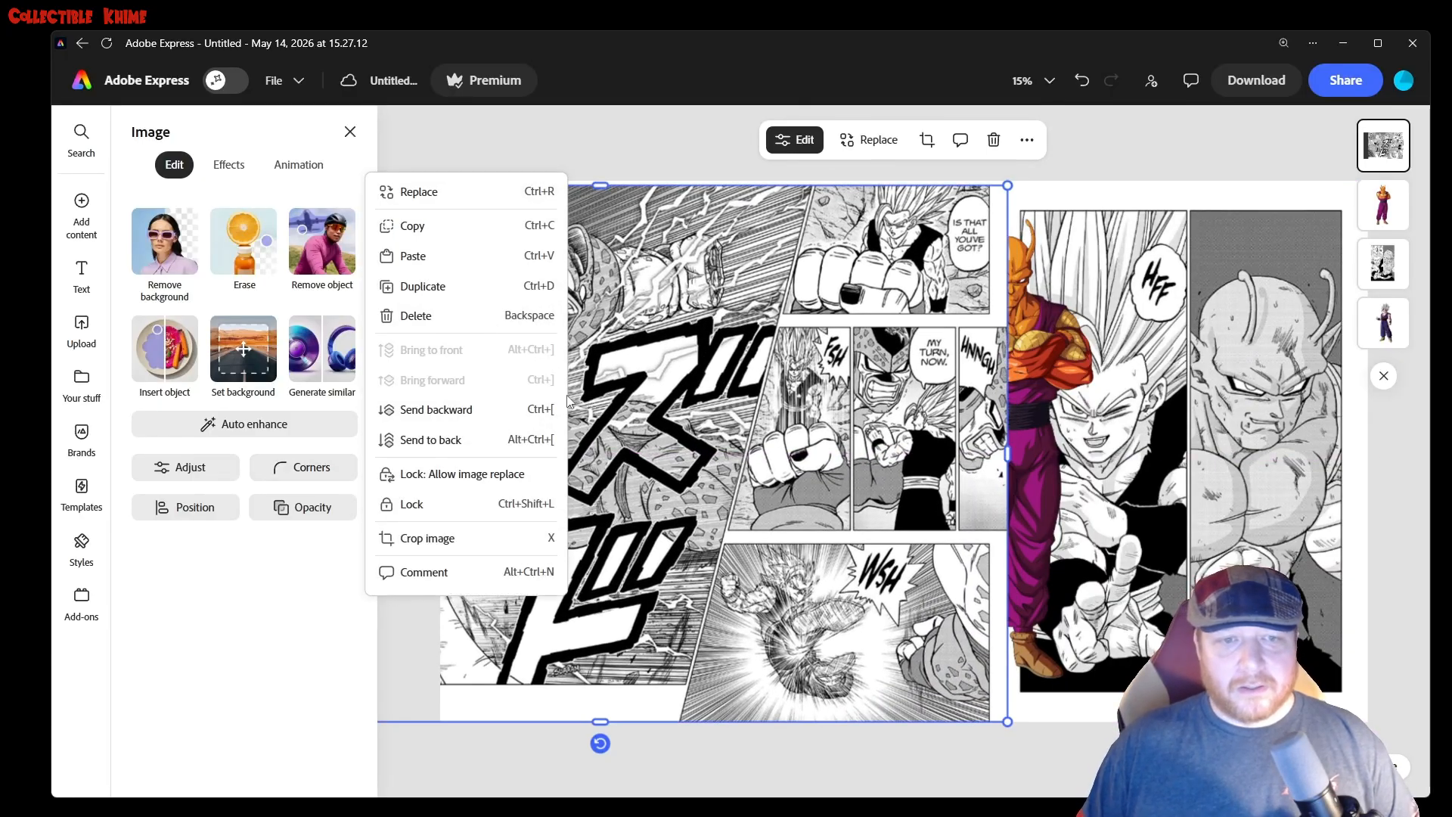
{"action": "left_click", "coordinate": [431, 440]}
{"action": "left_click_drag", "start_coordinate": [622, 315], "coordinate": [618, 313]}
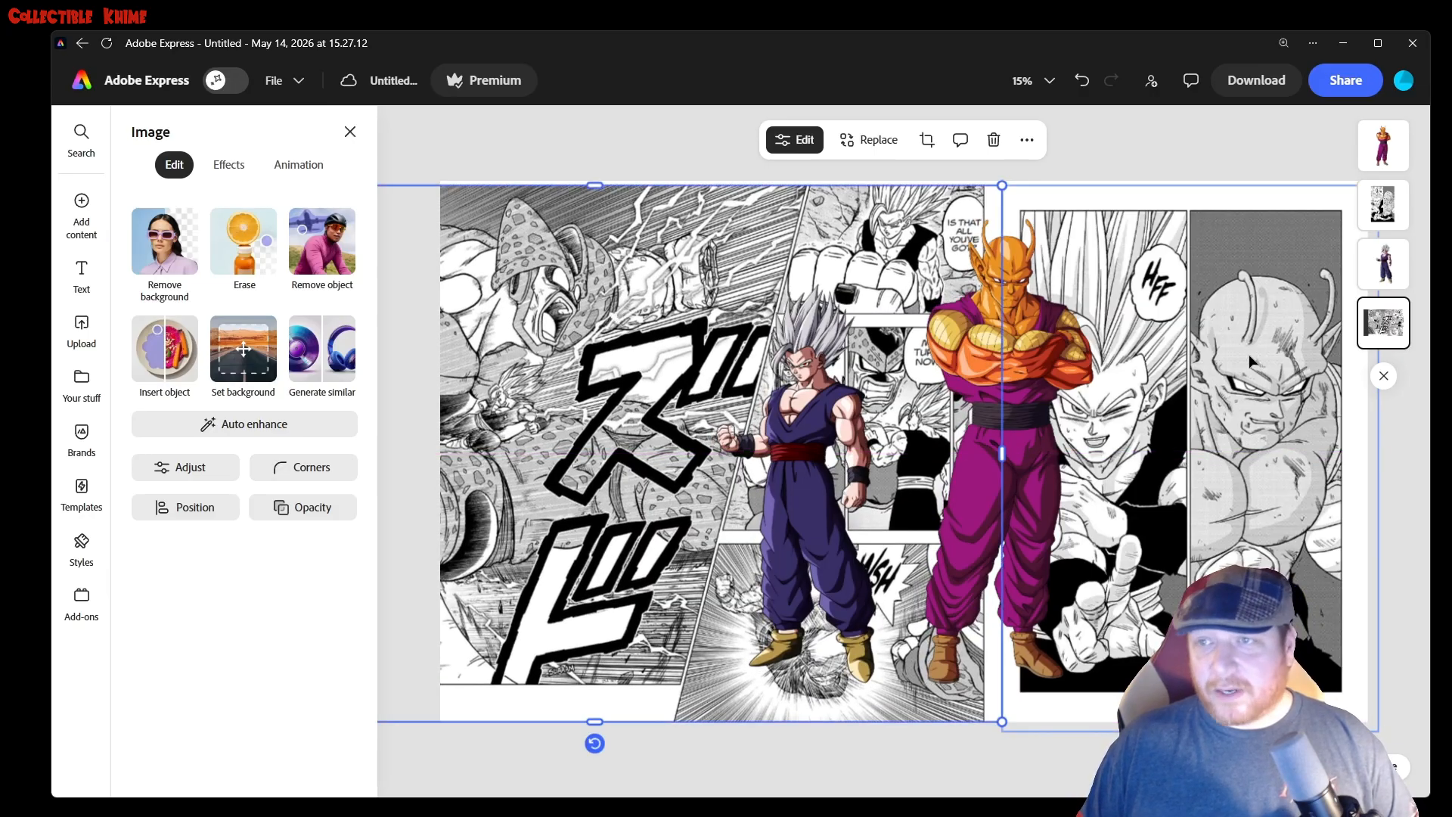
Shrink the chapter 99 spread slightly and move it right to meet the chapter 100 page.
{"action": "left_click_drag", "start_coordinate": [1253, 355], "coordinate": [1253, 354]}
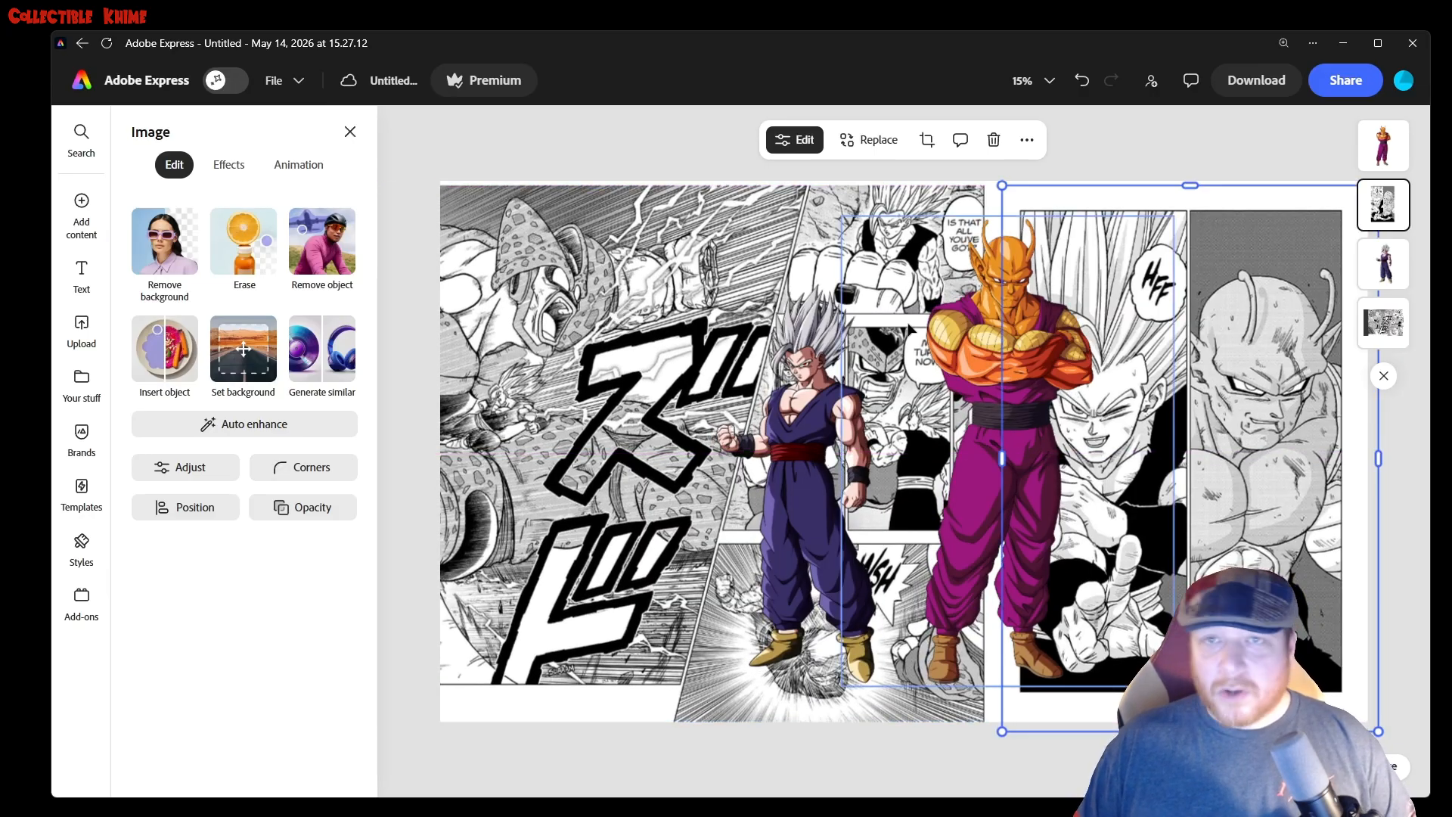
{"action": "left_click", "coordinate": [617, 312]}
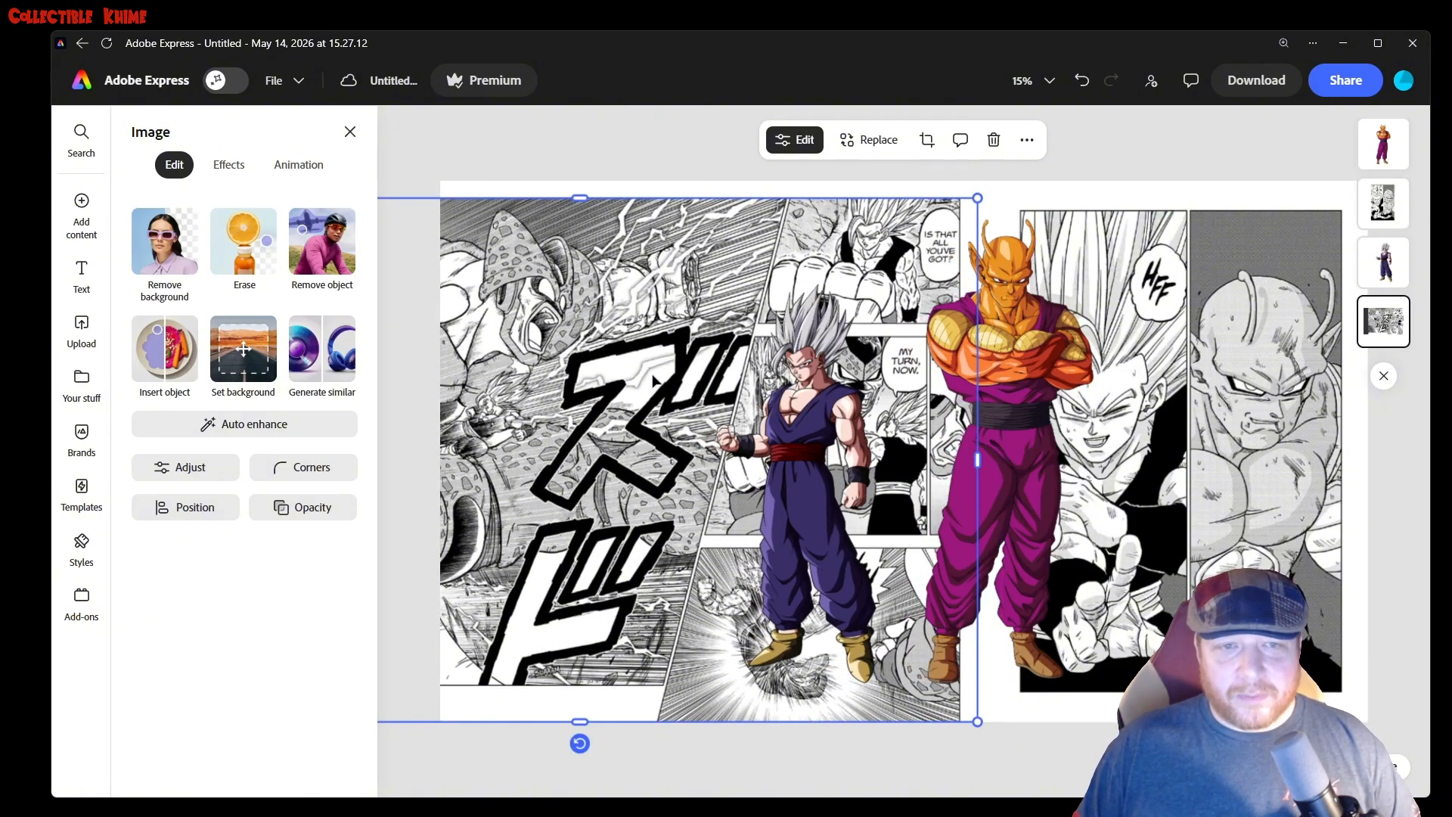
{"action": "left_click_drag", "start_coordinate": [661, 378], "coordinate": [675, 370]}
{"action": "left_click_drag", "start_coordinate": [680, 372], "coordinate": [689, 368]}
Send the chapter 100 page to the back and nudge it slightly up and left beside the spread.
{"action": "right_click", "coordinate": [1227, 261]}
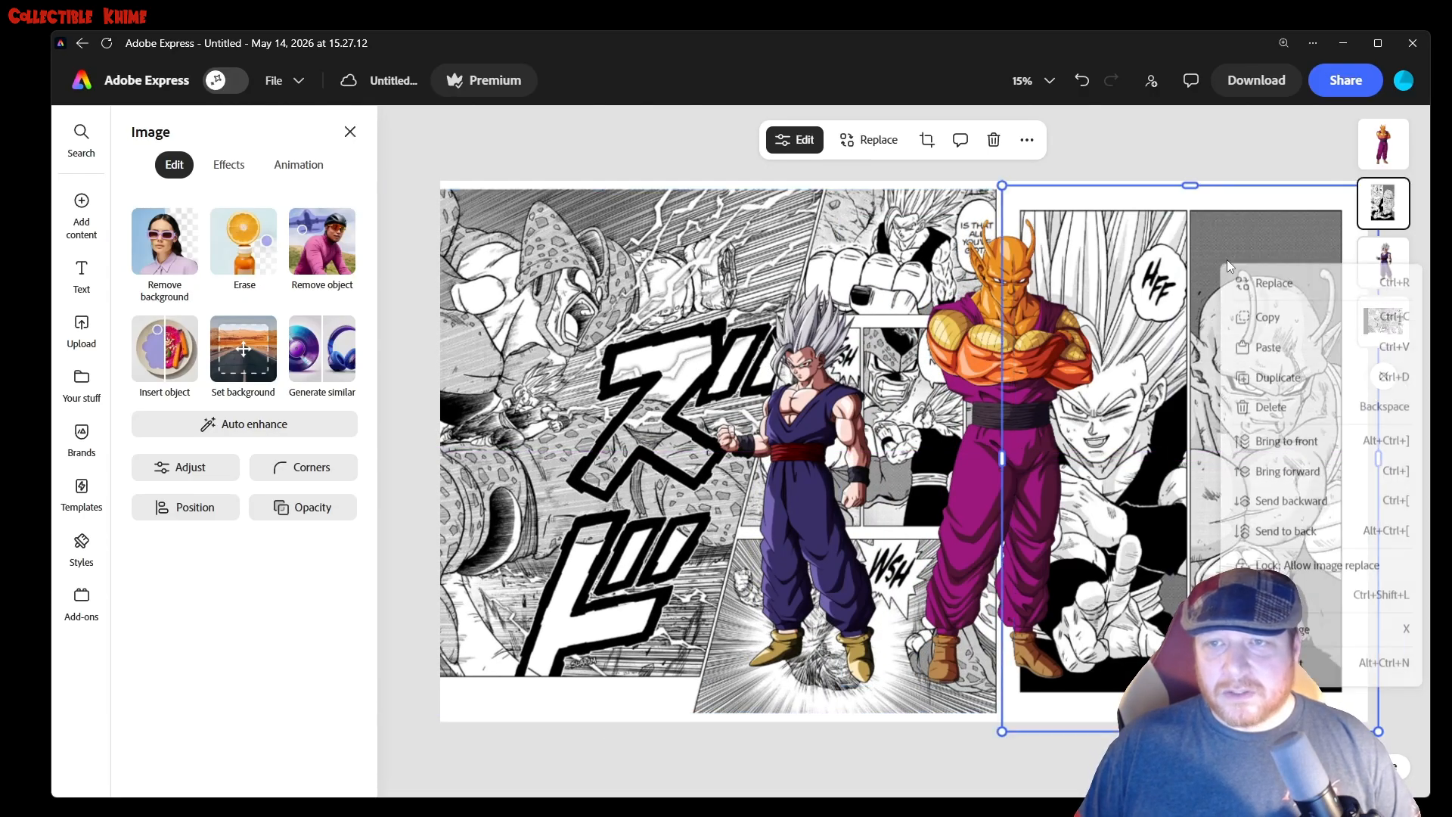
{"action": "left_click", "coordinate": [1286, 534]}
{"action": "left_click_drag", "start_coordinate": [1246, 295], "coordinate": [1239, 290]}
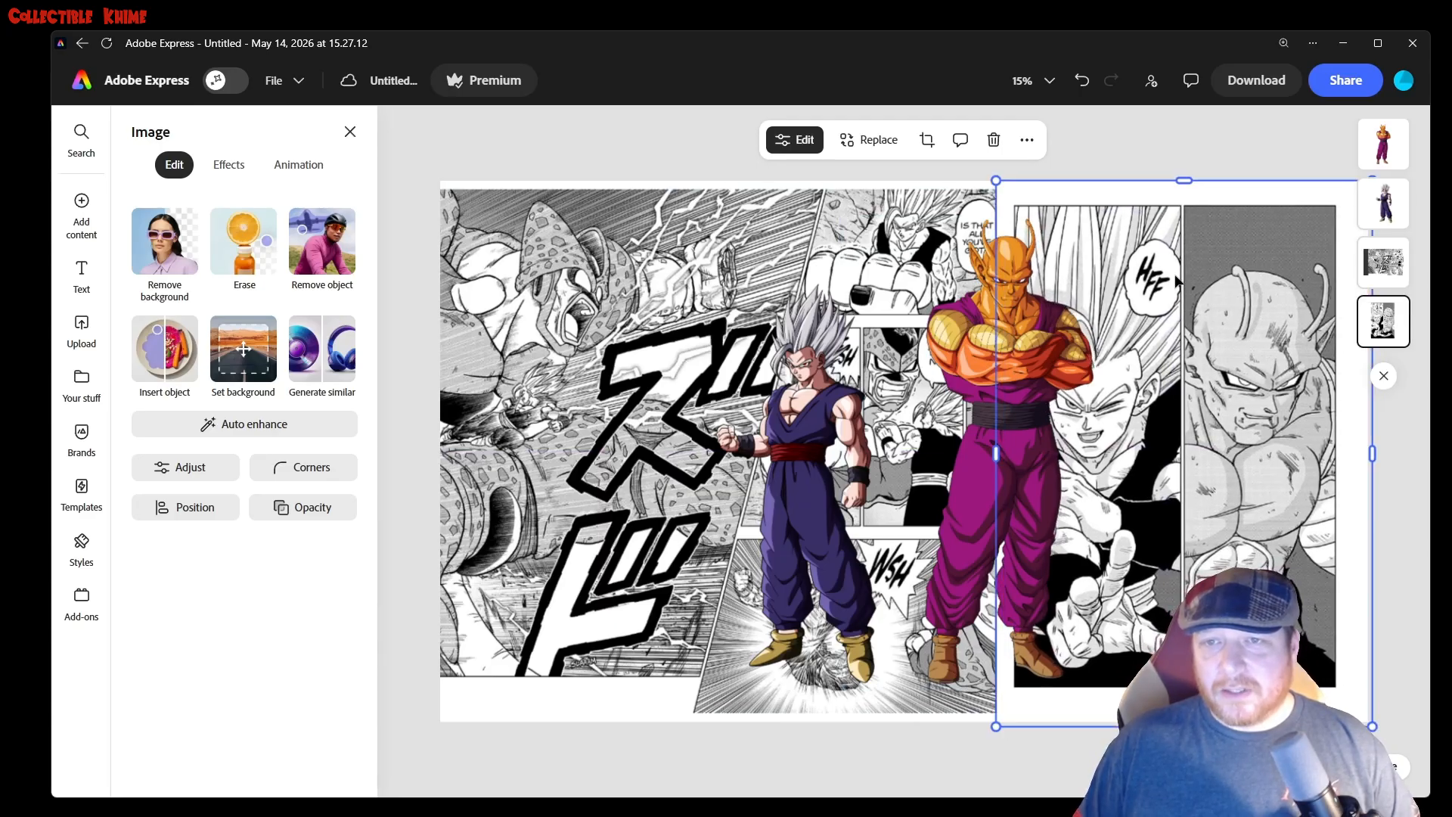
Enlarge the chapter 99 spread to span the design's full height, then nudge the chapter 100 page to fit beside it.
{"action": "left_click_drag", "start_coordinate": [829, 214], "coordinate": [824, 214]}
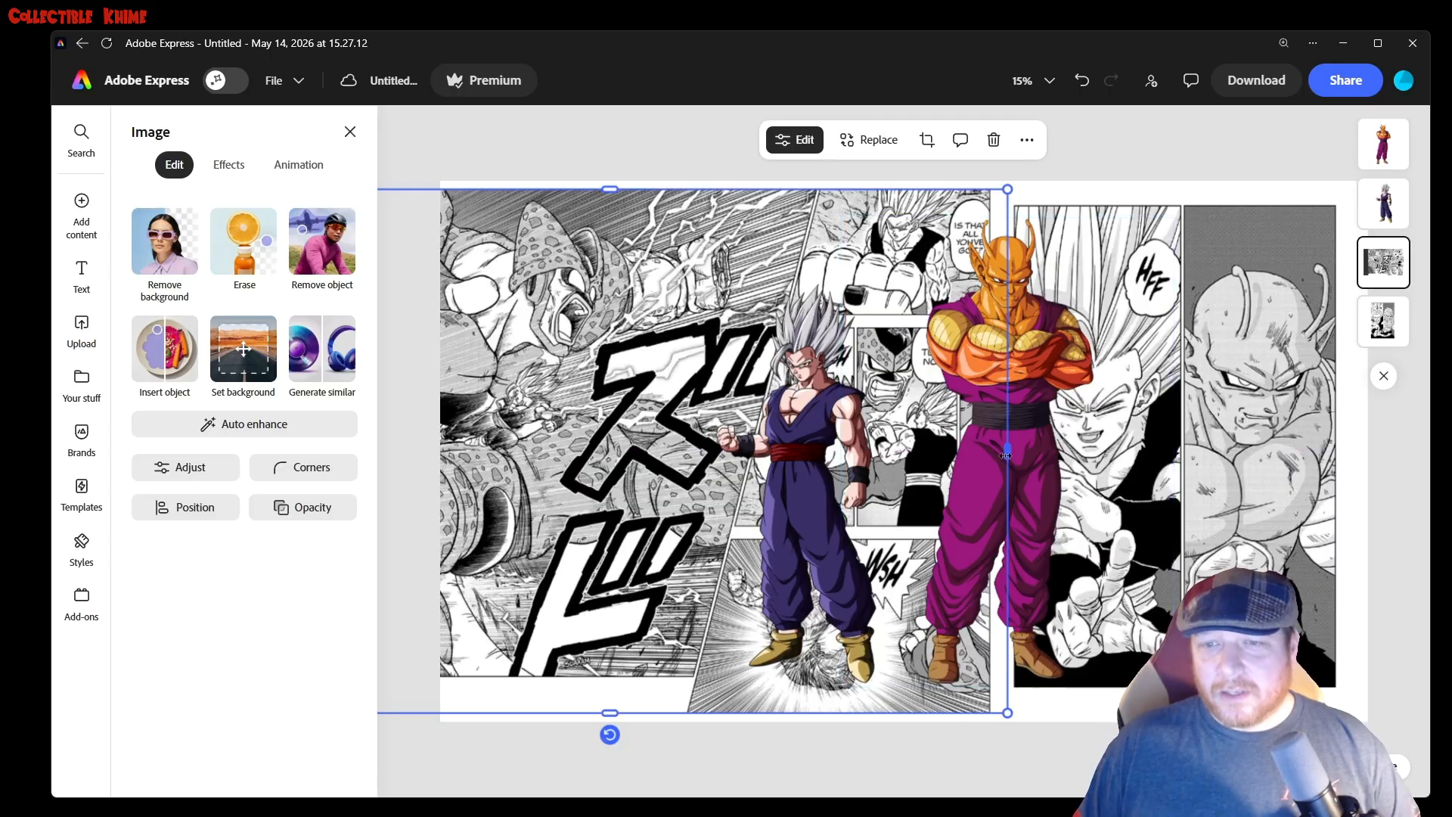
{"action": "left_click_drag", "start_coordinate": [1008, 453], "coordinate": [1004, 451]}
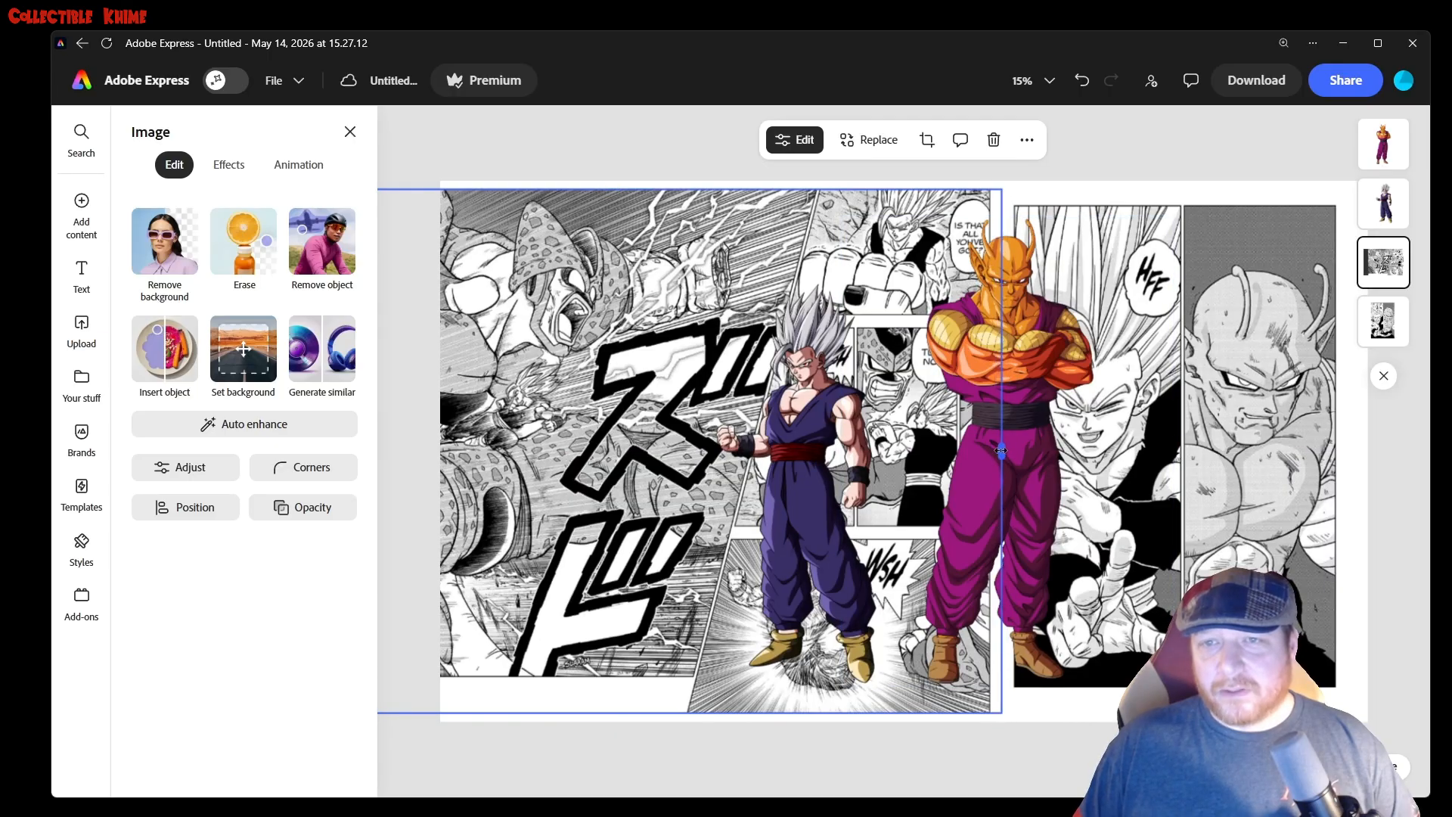
{"action": "left_click_drag", "start_coordinate": [1004, 189], "coordinate": [1040, 165]}
{"action": "left_click_drag", "start_coordinate": [688, 252], "coordinate": [682, 261]}
{"action": "left_click_drag", "start_coordinate": [1031, 173], "coordinate": [1024, 179]}
{"action": "left_click", "coordinate": [1248, 304]}
{"action": "left_click_drag", "start_coordinate": [1249, 304], "coordinate": [1255, 316]}
{"action": "left_click", "coordinate": [1208, 121]}
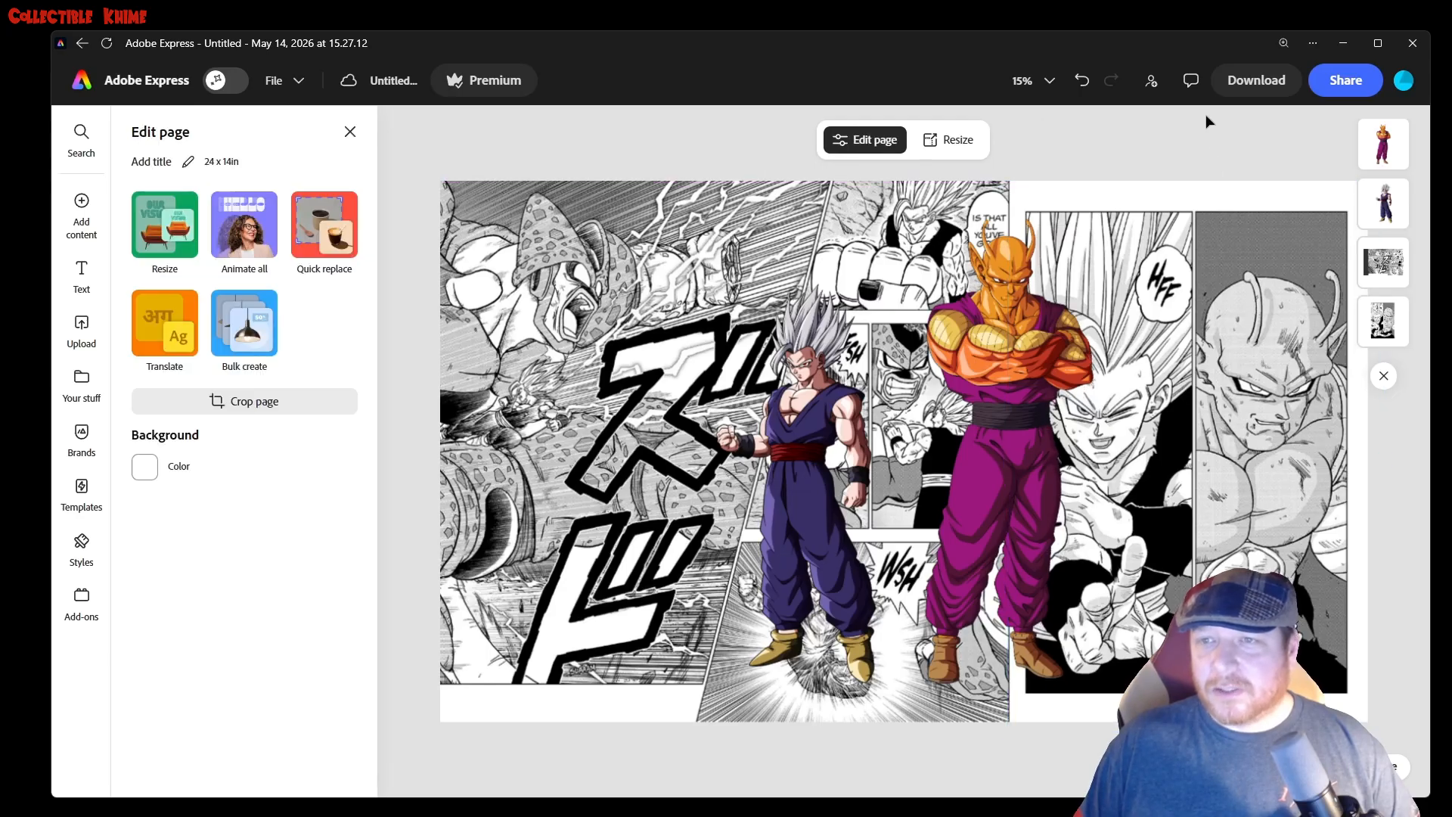
Stretch the chapter 100 page slightly taller and shift it a little right and down to cover the design's right side.
{"action": "left_click", "coordinate": [1278, 348]}
{"action": "left_click_drag", "start_coordinate": [1196, 187], "coordinate": [1196, 162]}
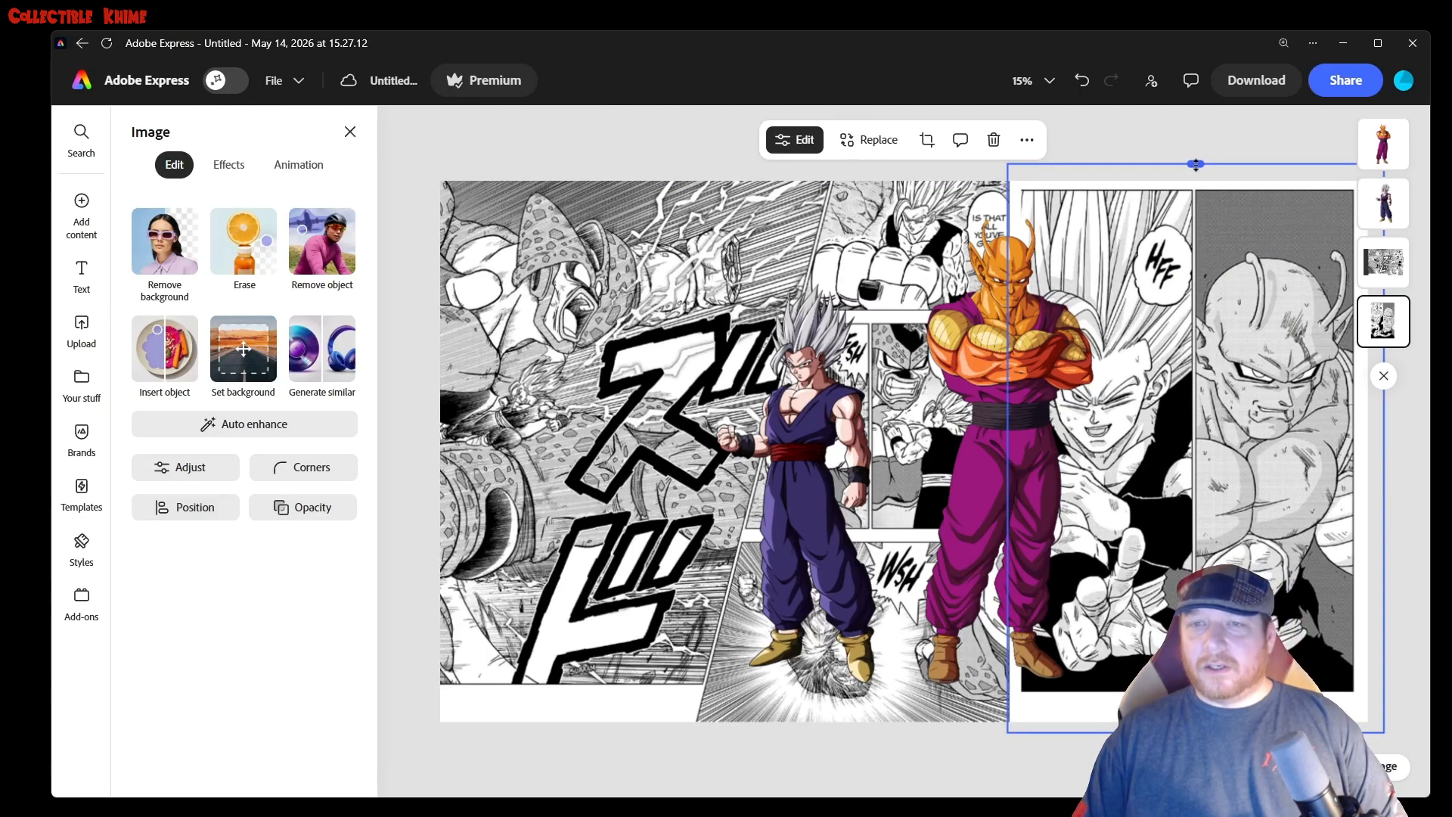
{"action": "left_click_drag", "start_coordinate": [1220, 339], "coordinate": [1228, 345]}
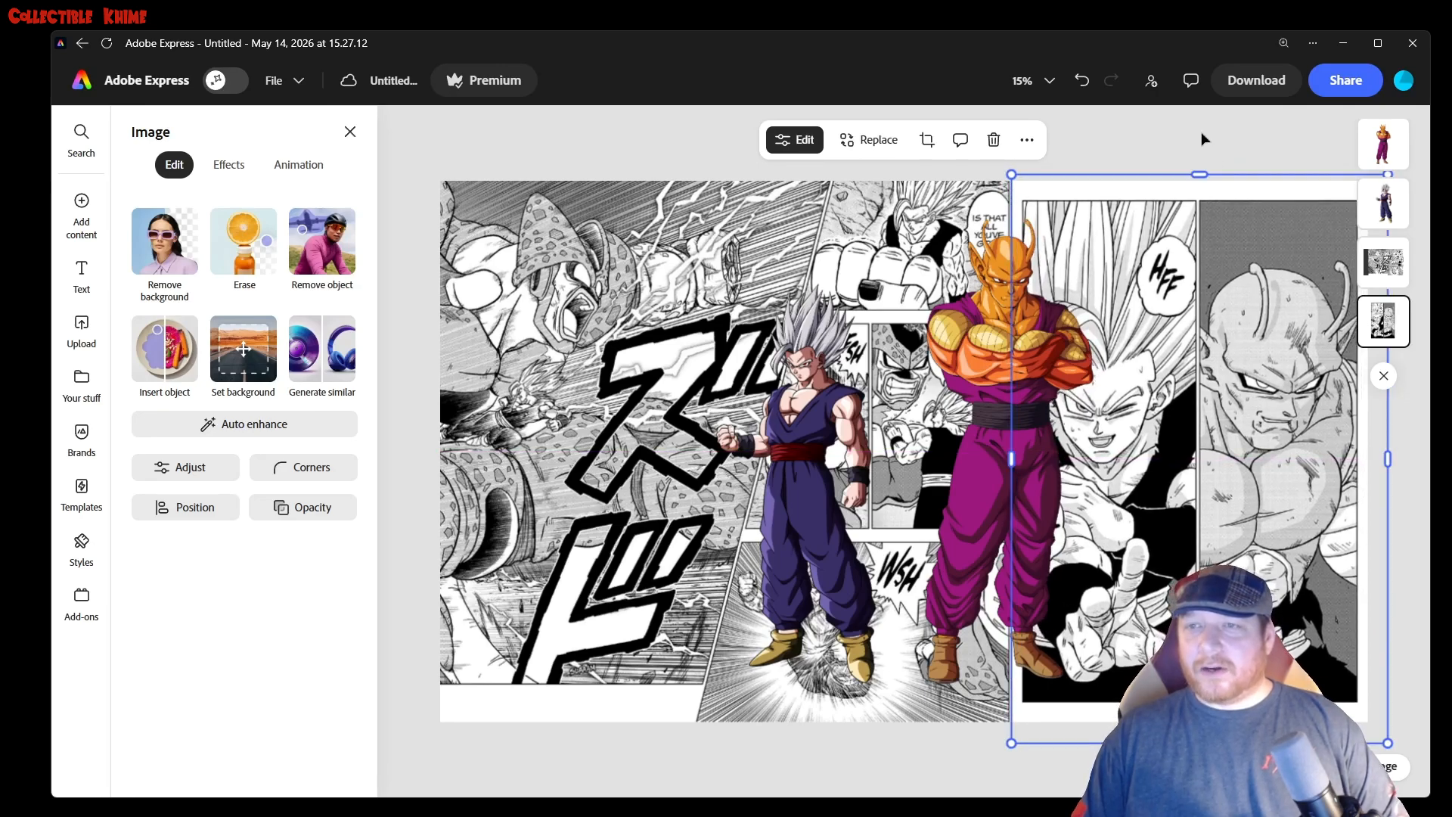
{"action": "left_click", "coordinate": [1202, 140]}
{"action": "left_click", "coordinate": [1202, 292]}
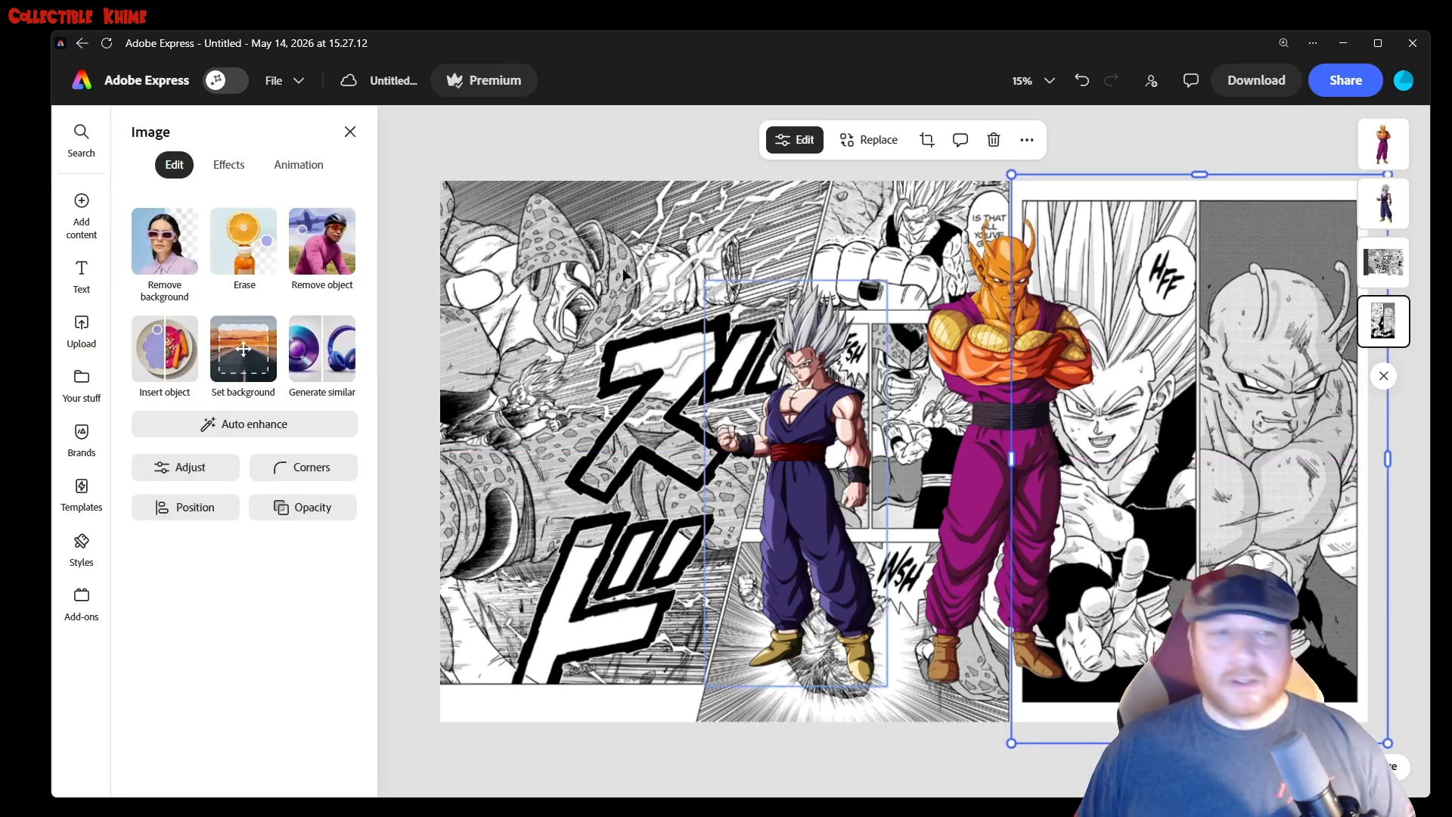
Apply the Darken tone effect to both the chapter 100 page and the chapter 99 spread.
{"action": "left_click", "coordinate": [228, 164]}
{"action": "left_click", "coordinate": [319, 485]}
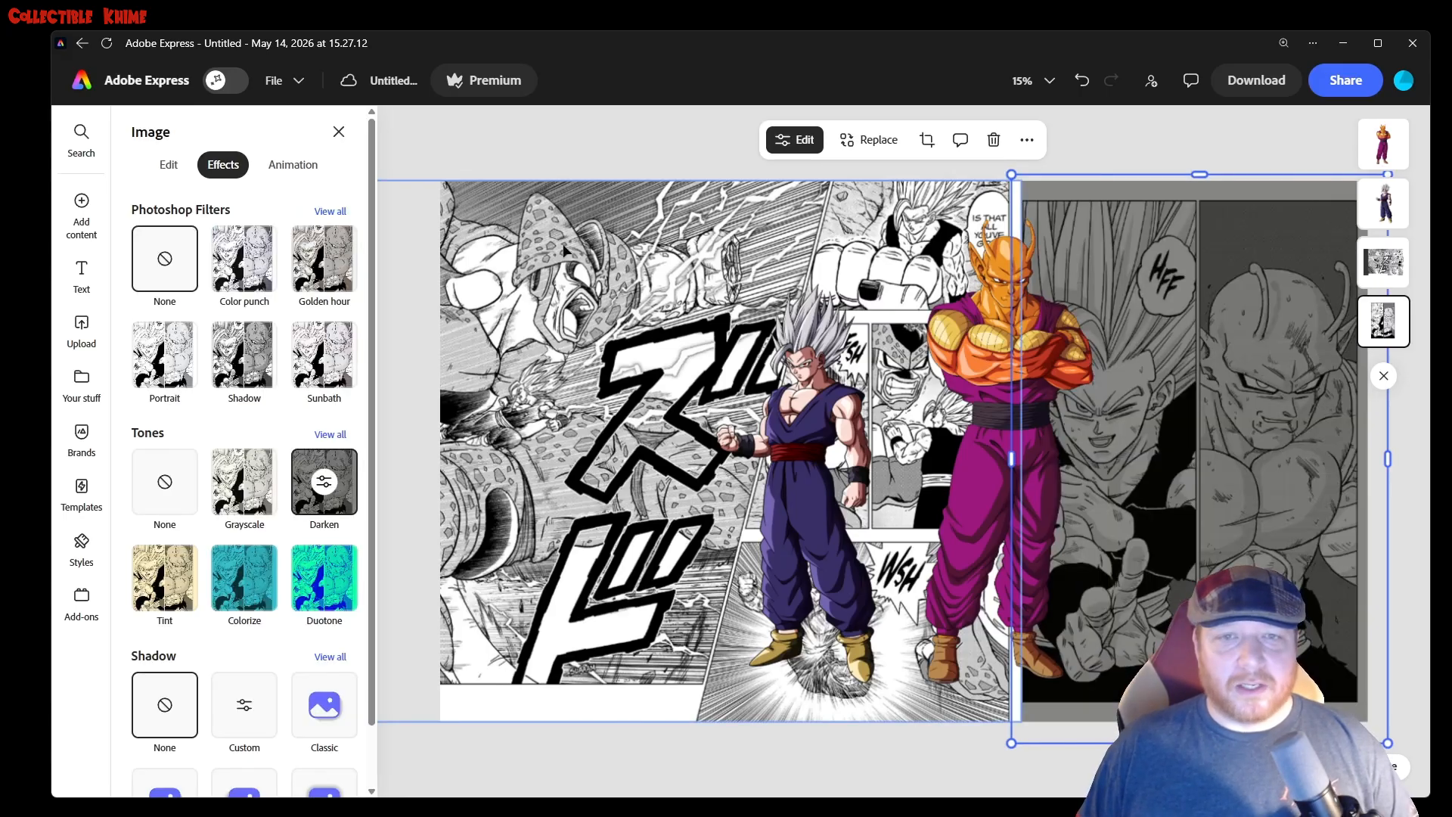
{"action": "left_click", "coordinate": [522, 469]}
{"action": "left_click", "coordinate": [327, 492]}
{"action": "left_click", "coordinate": [649, 111]}
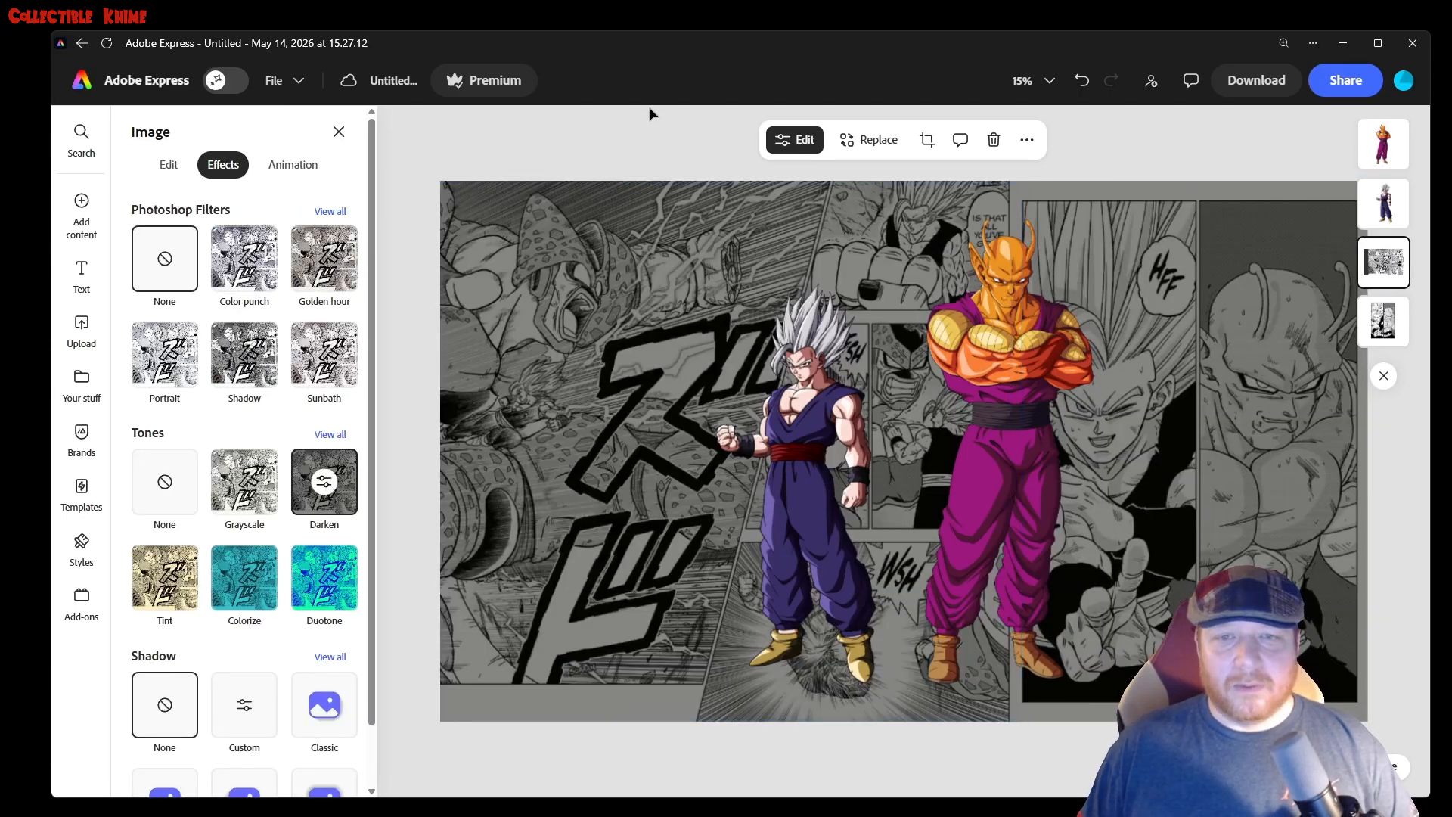
Set the Darken intensity of the chapter 100 page to 39.
{"action": "left_click", "coordinate": [1106, 314]}
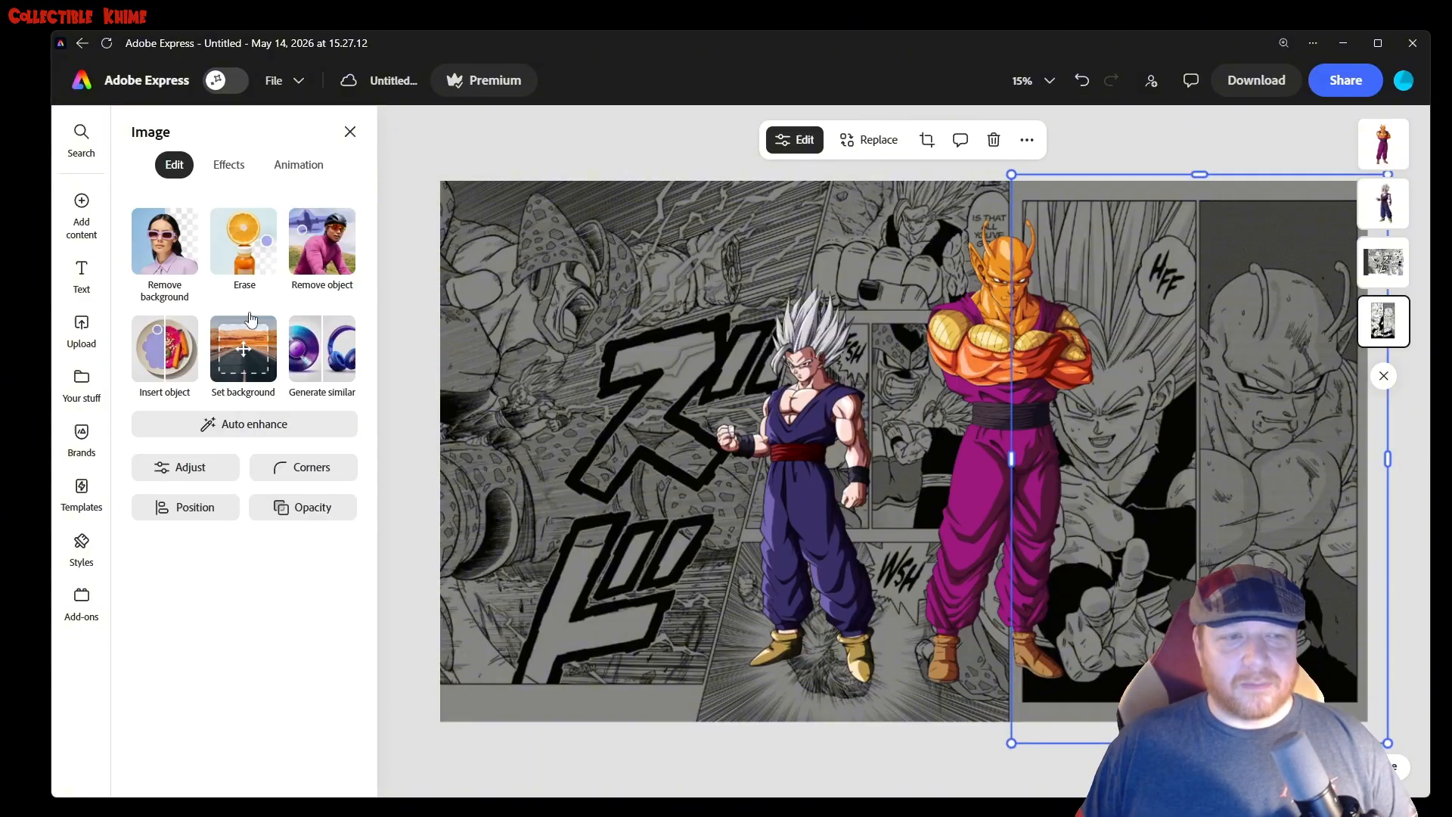
{"action": "left_click", "coordinate": [229, 165]}
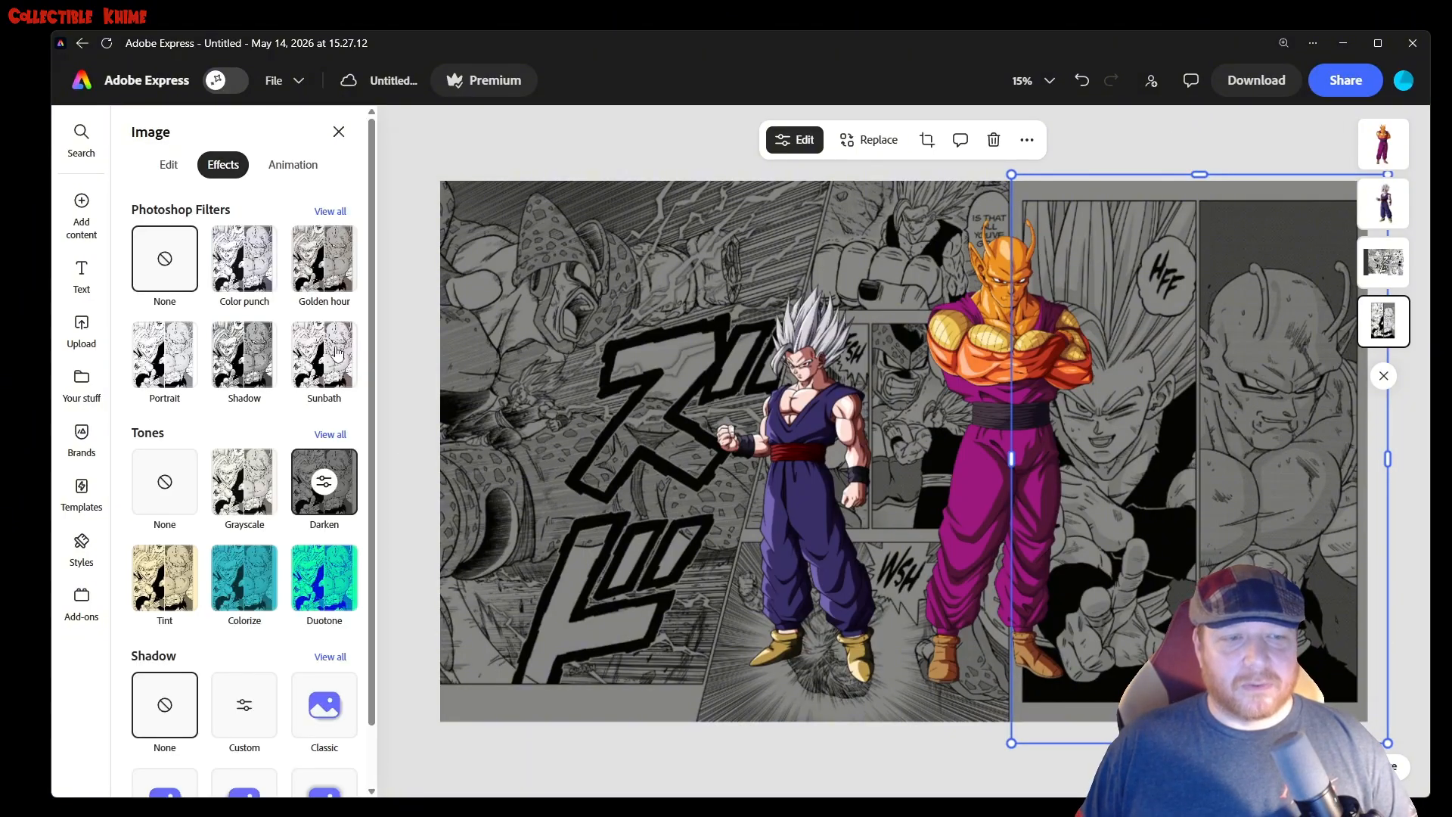
{"action": "left_click", "coordinate": [323, 485]}
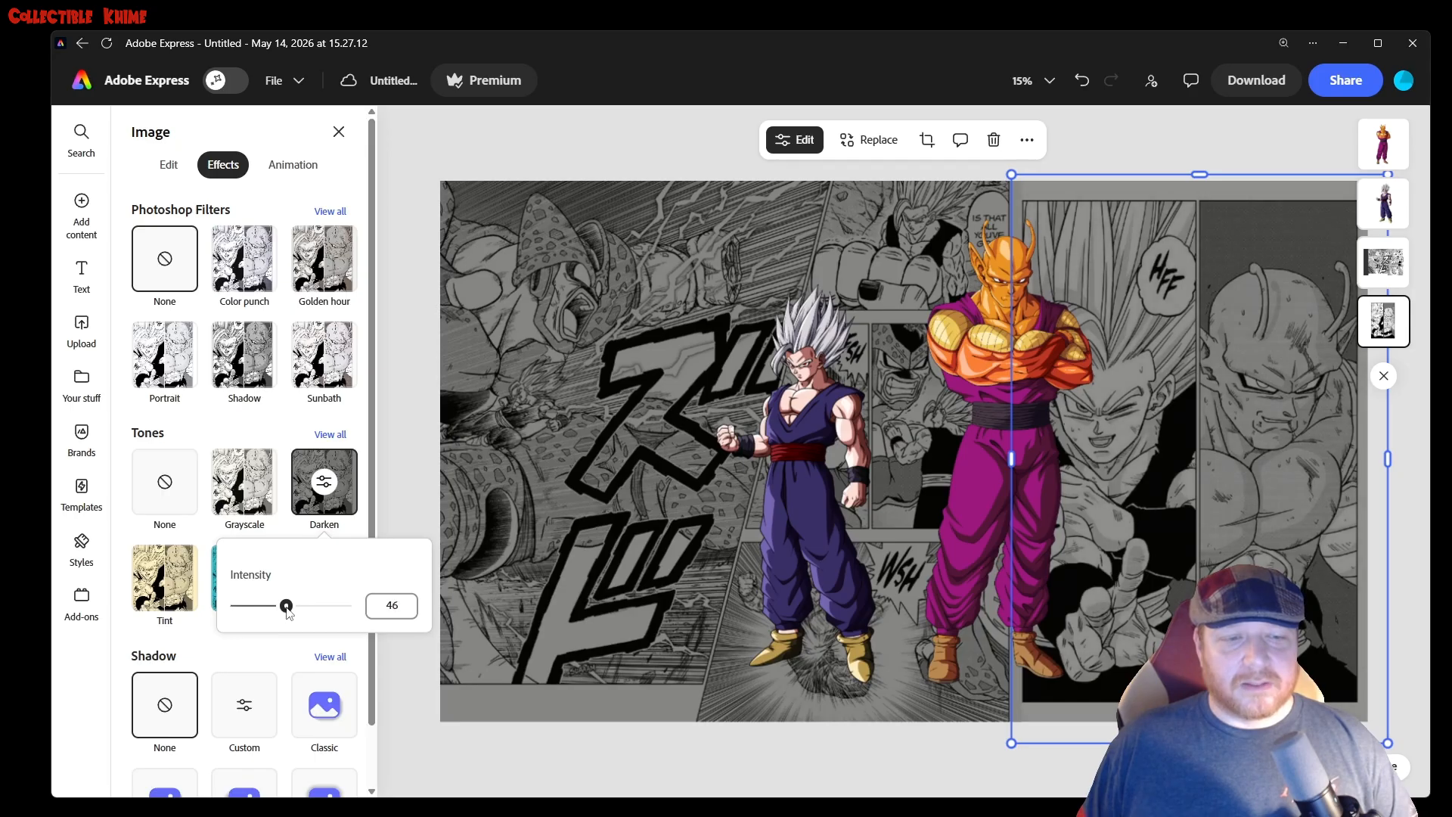
{"action": "left_click_drag", "start_coordinate": [285, 615], "coordinate": [280, 617]}
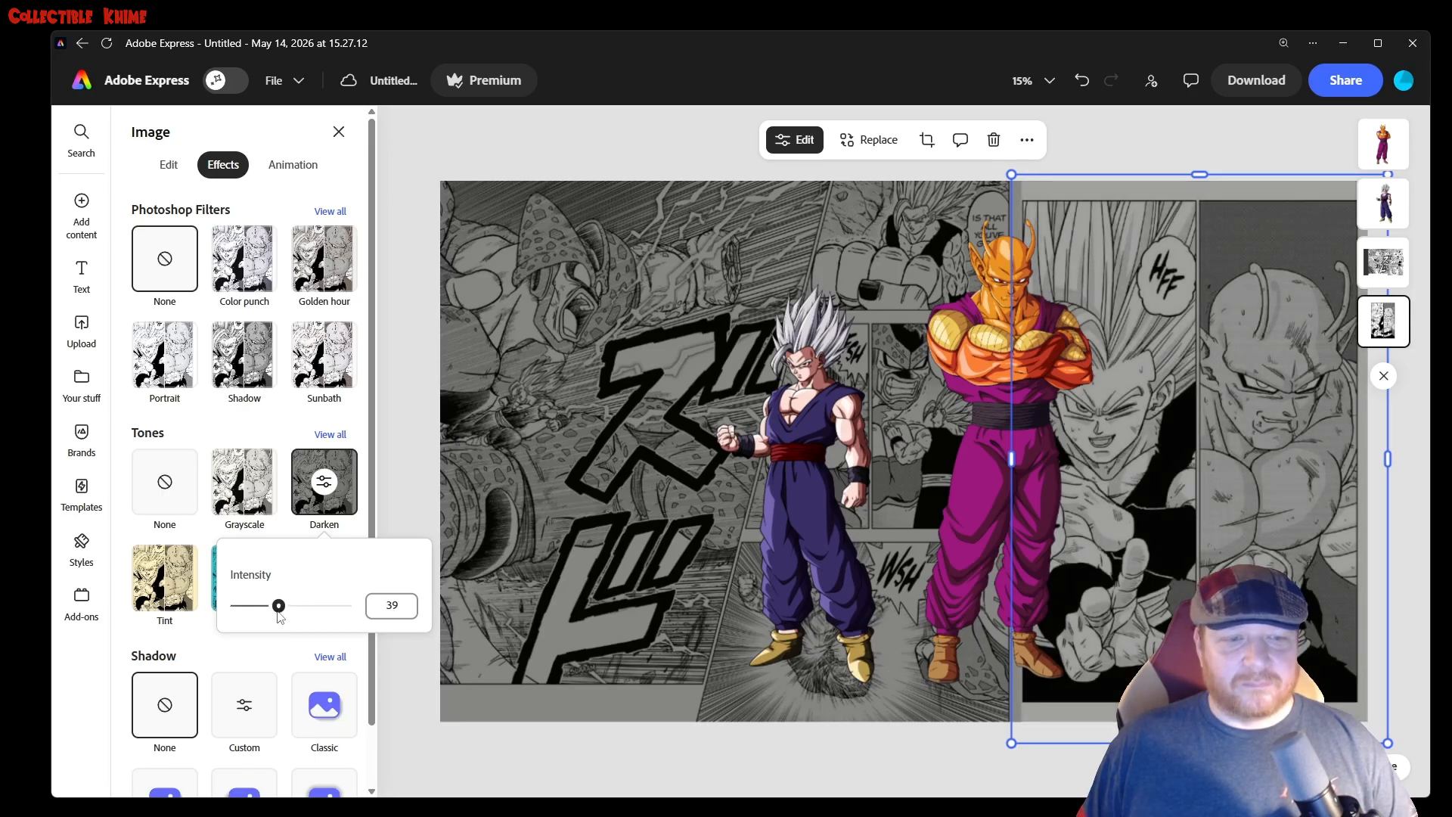
Set the Darken intensity of the chapter 99 spread to 42.
{"action": "left_click", "coordinate": [665, 226]}
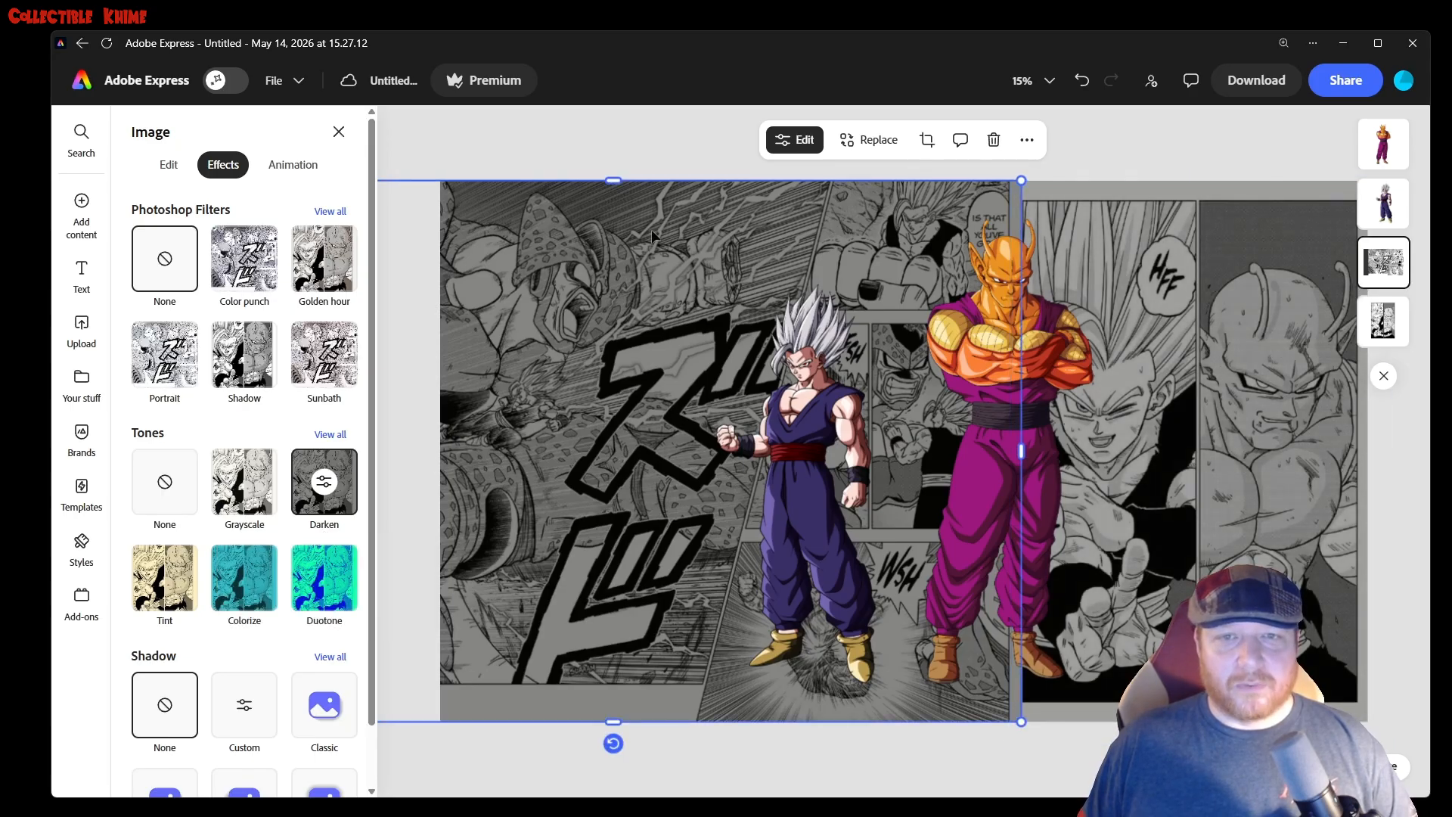
{"action": "left_click", "coordinate": [325, 483]}
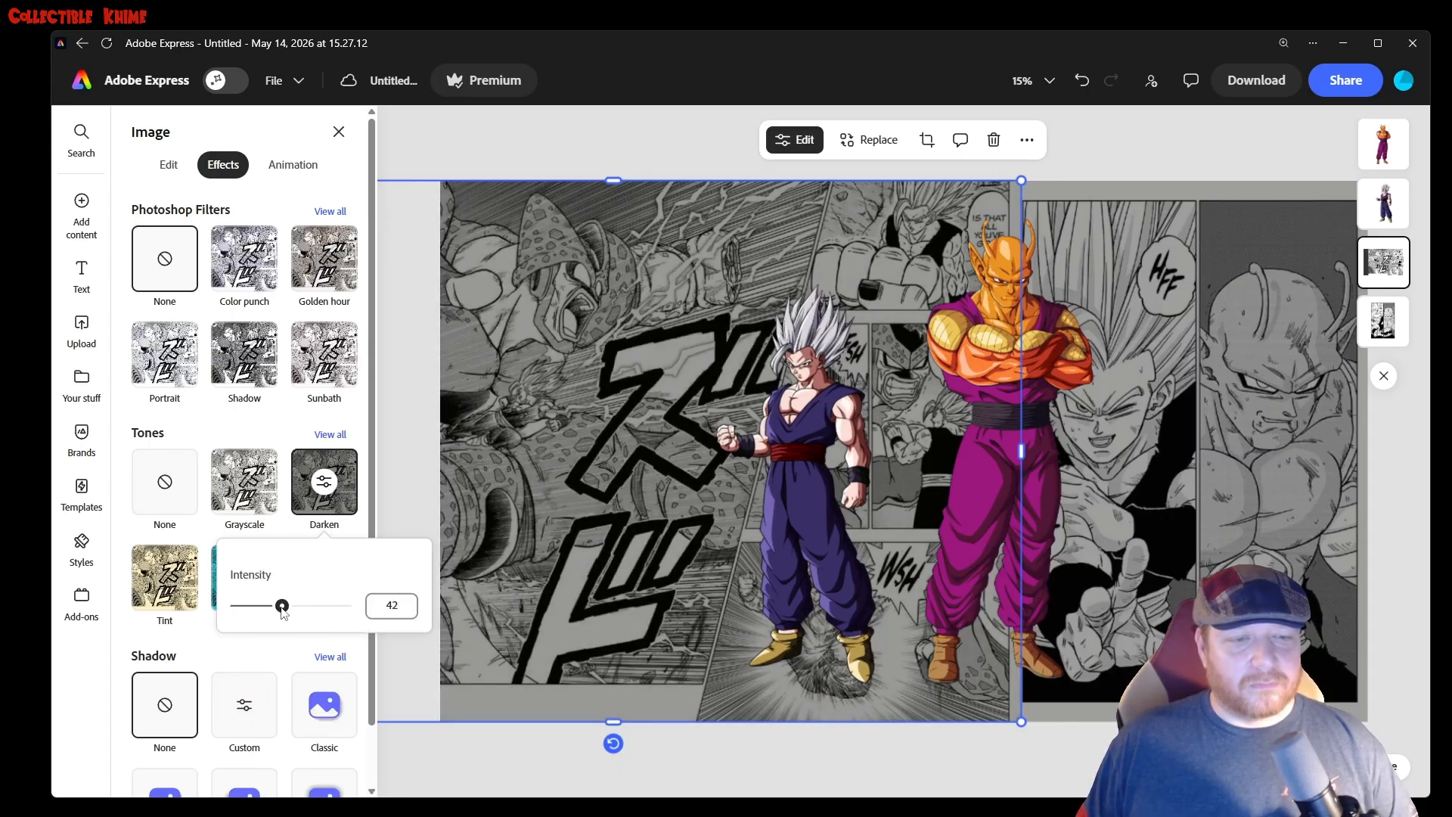
{"action": "left_click", "coordinate": [632, 107]}
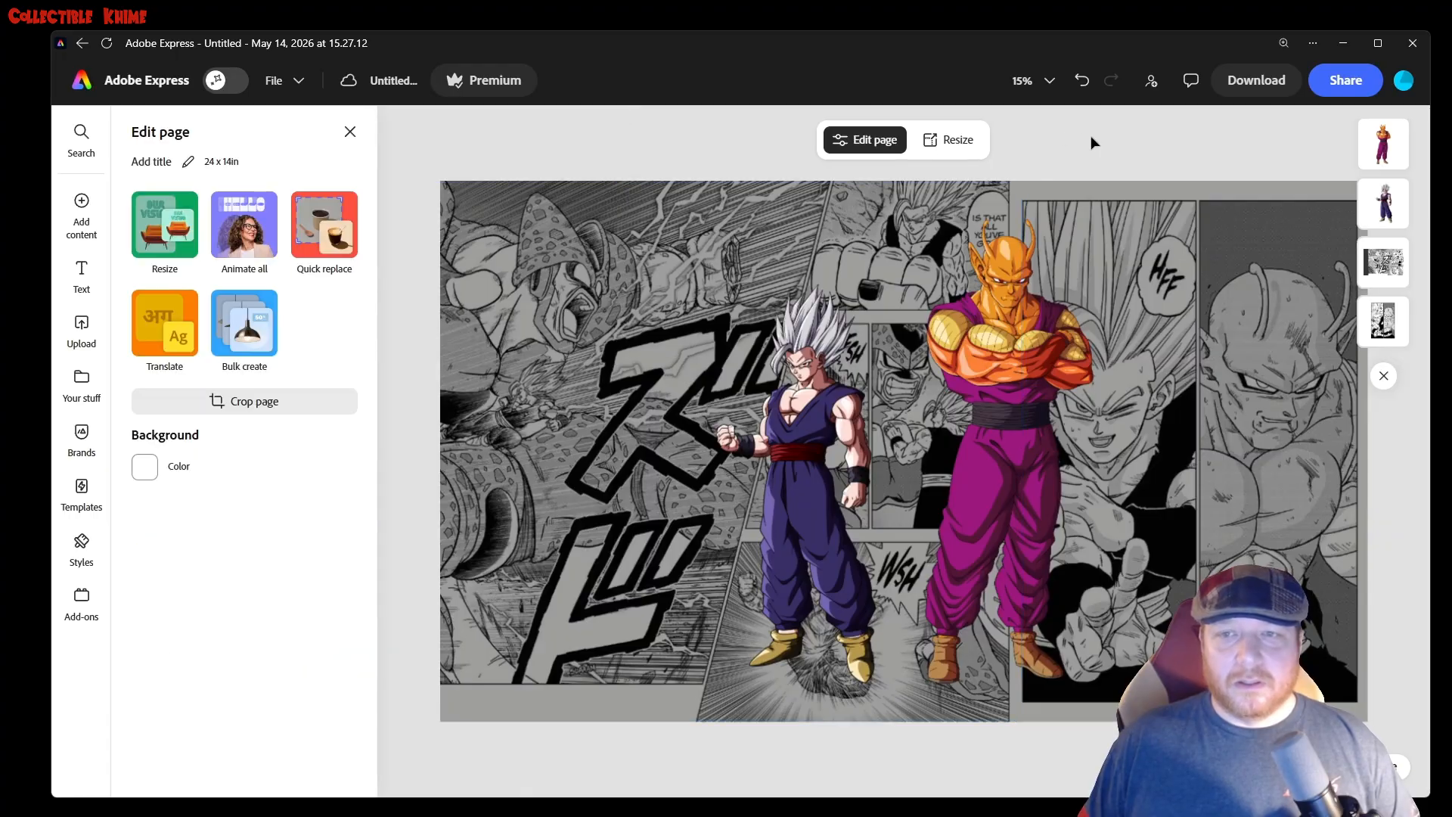
Shift Beast Gohan and Orange Piccolo slightly to the right, keeping them side by side over the manga background.
{"action": "left_click_drag", "start_coordinate": [800, 411], "coordinate": [813, 421]}
{"action": "left_click_drag", "start_coordinate": [983, 388], "coordinate": [988, 388]}
{"action": "left_click", "coordinate": [811, 425]}
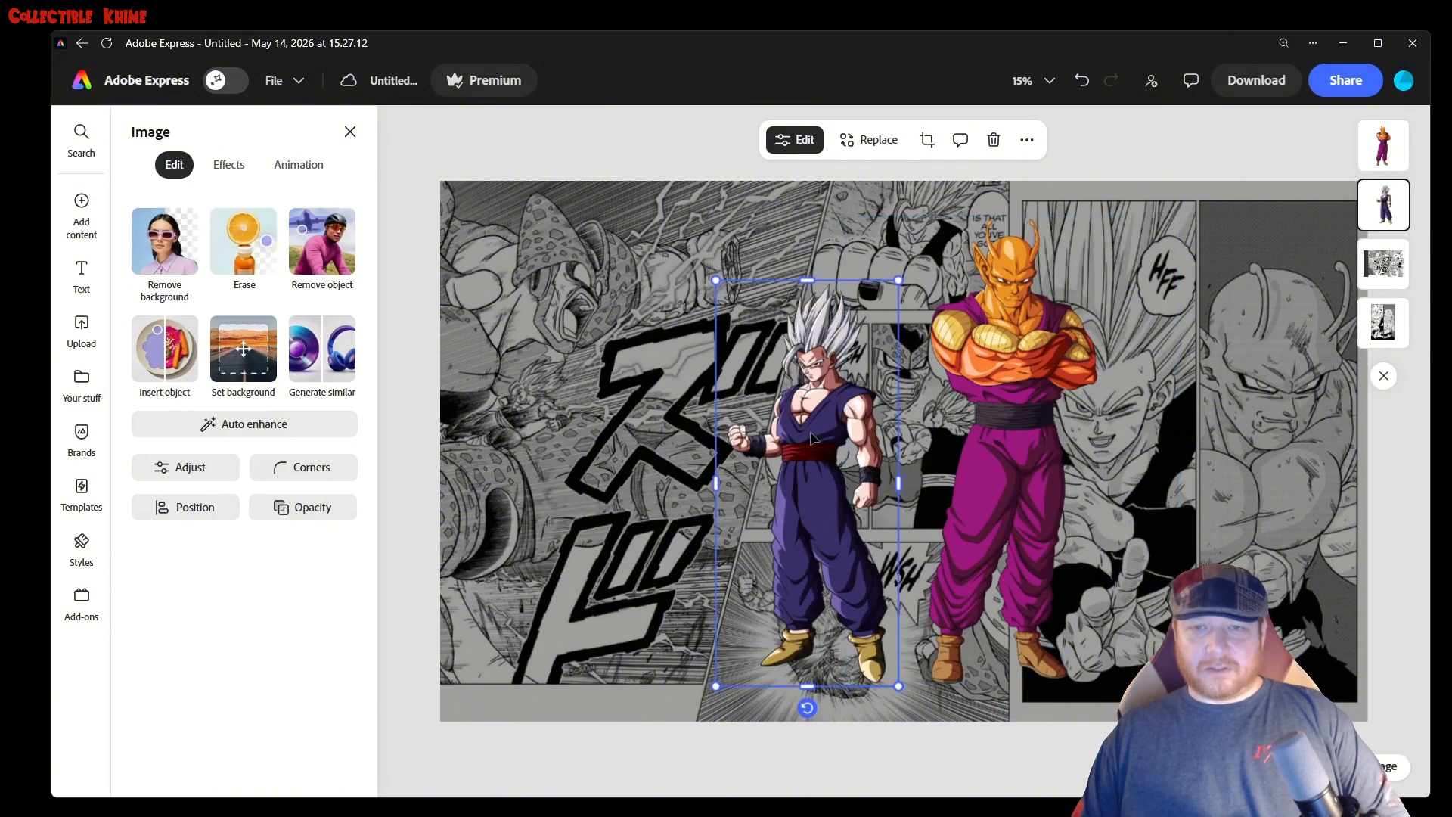
{"action": "left_click", "coordinate": [731, 124]}
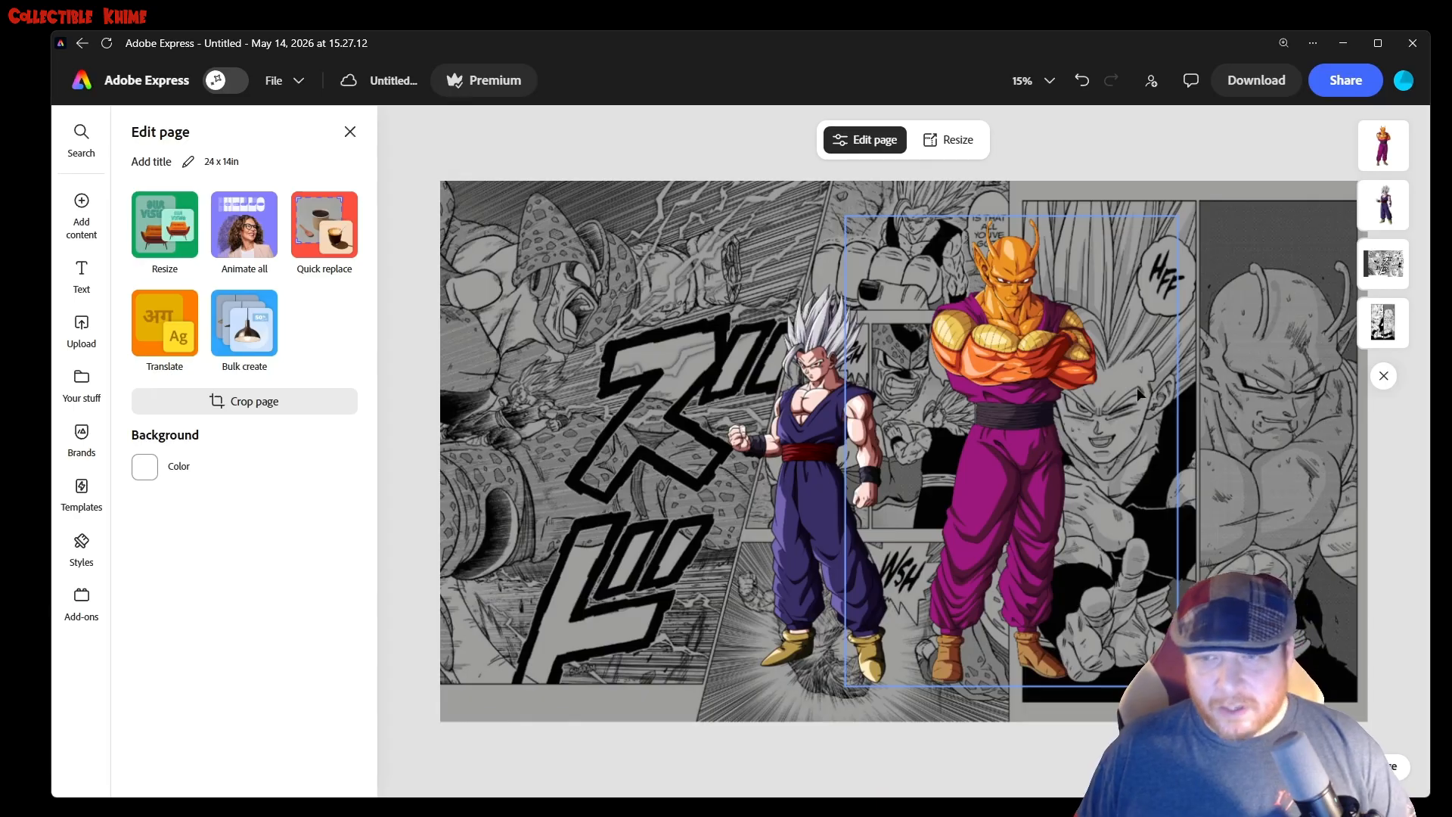
Apply the Lift shadow effect to the Beast Gohan image.
{"action": "left_click", "coordinate": [780, 453]}
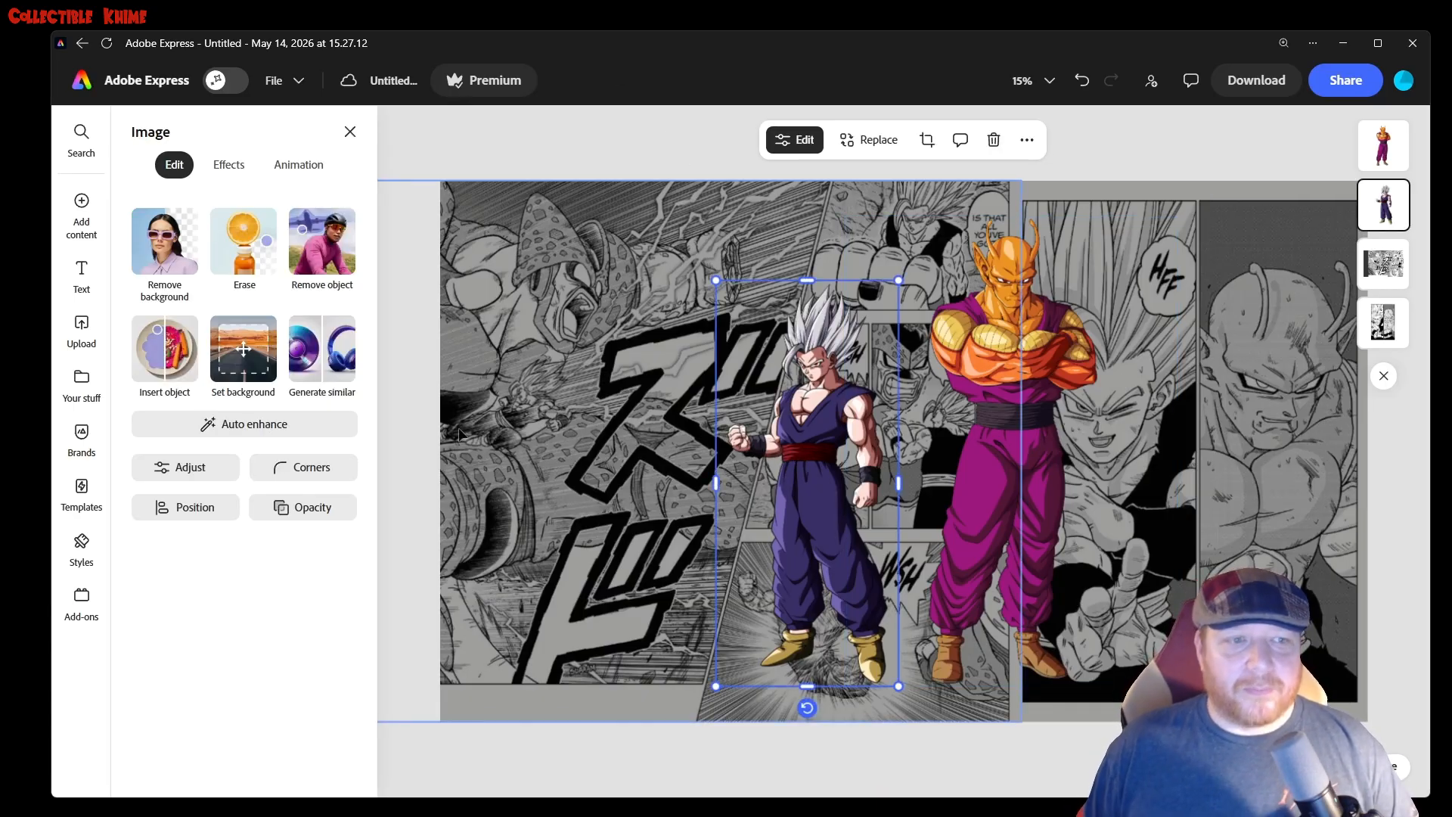
{"action": "left_click", "coordinate": [233, 169]}
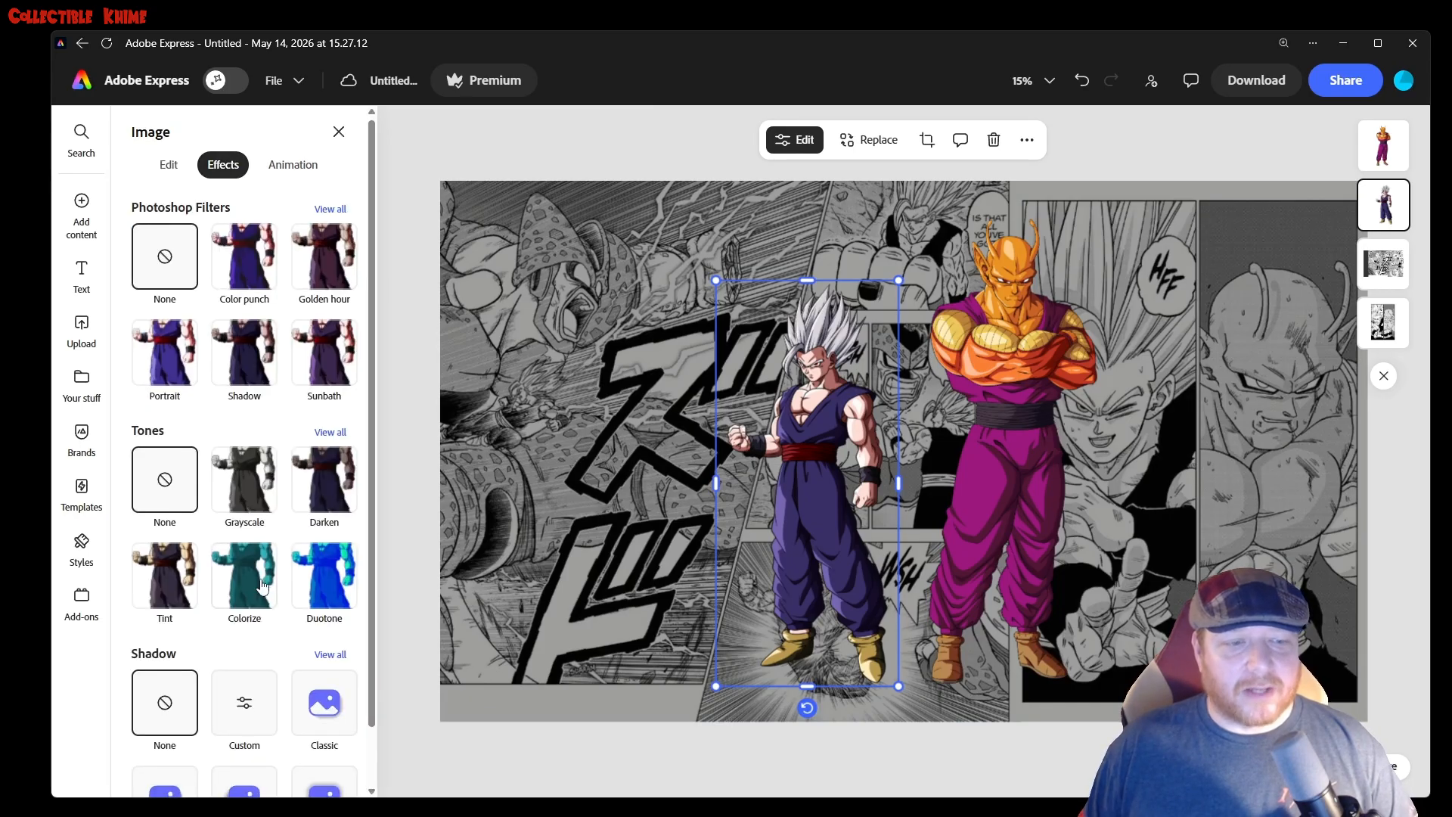
{"action": "scroll", "coordinate": [273, 575], "scroll_direction": "down", "scroll_amount": 1}
{"action": "left_click", "coordinate": [250, 738]}
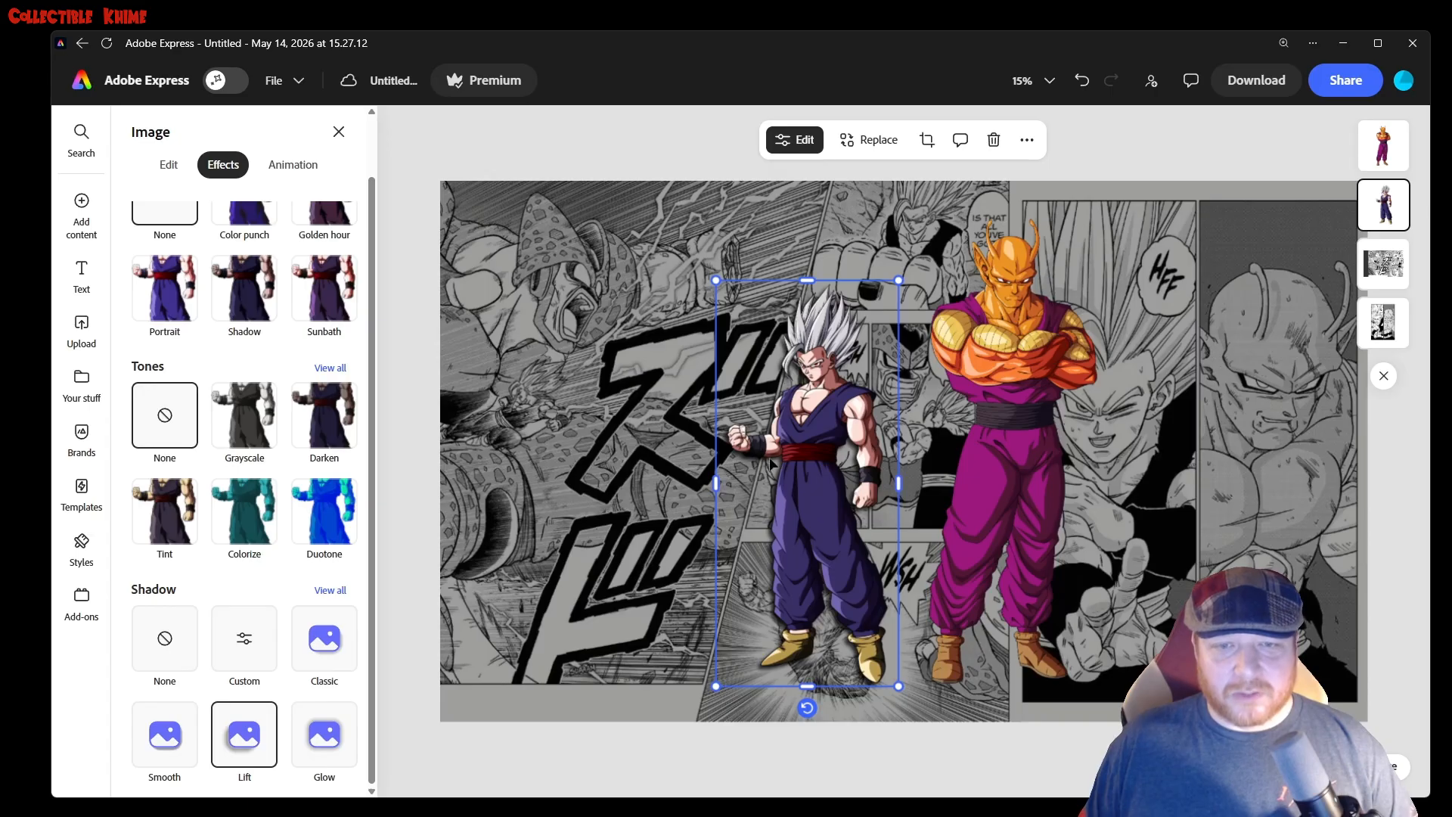
{"action": "double_click", "coordinate": [887, 547]}
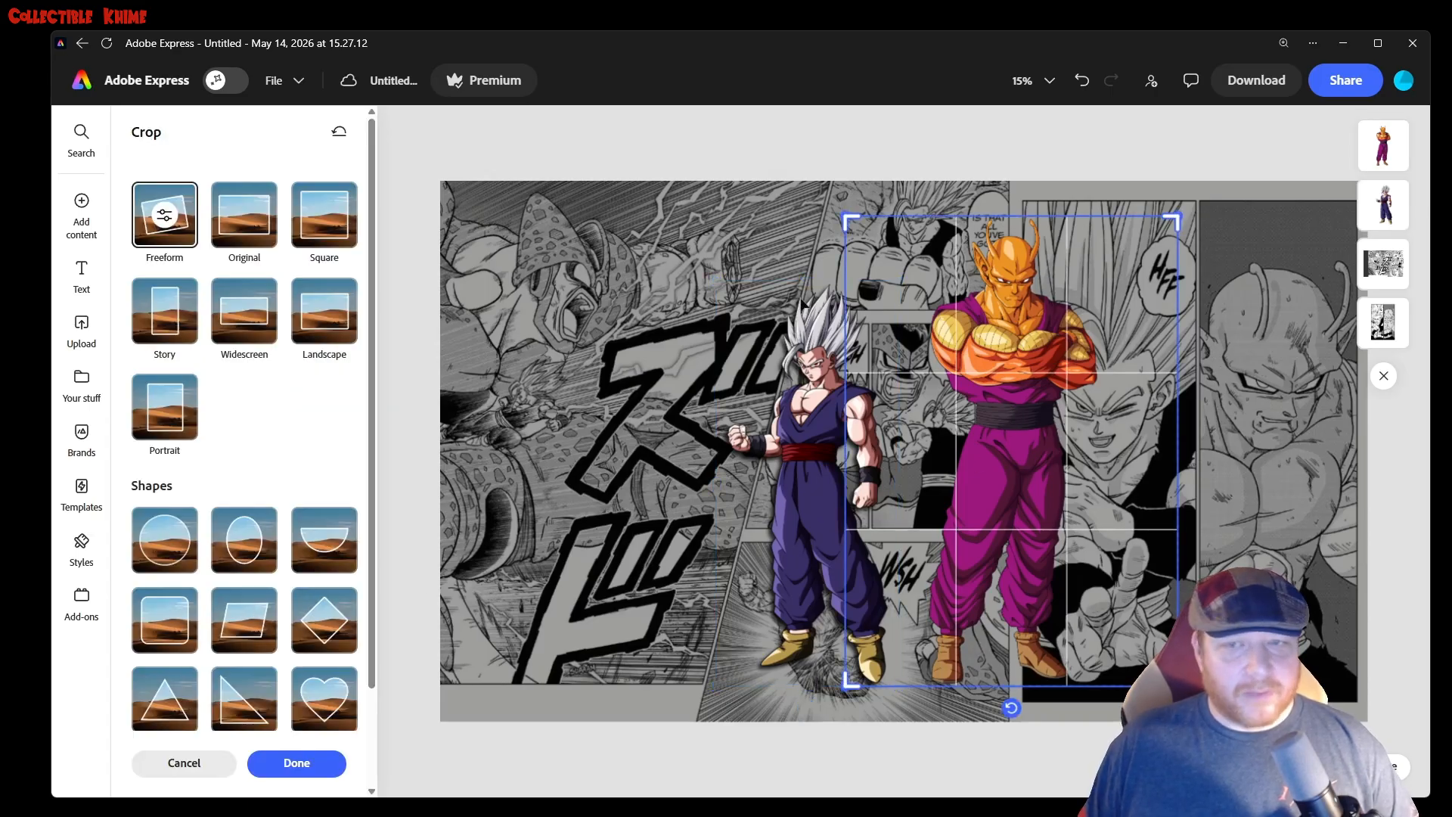
{"action": "left_click", "coordinate": [886, 161]}
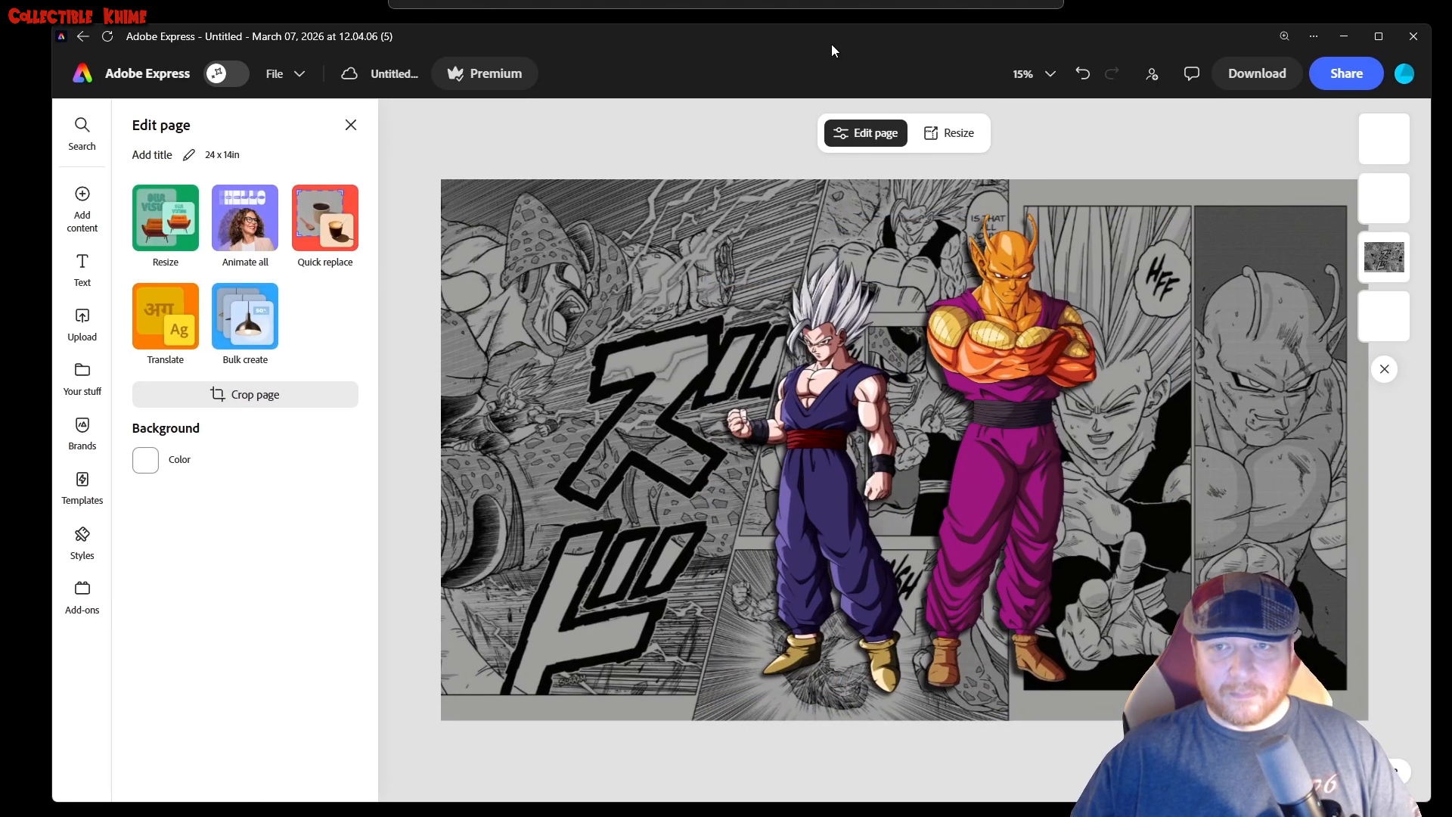
Apply the Portrait Photoshop filter to Orange Piccolo with an intensity of 39.
{"action": "left_click", "coordinate": [1000, 345]}
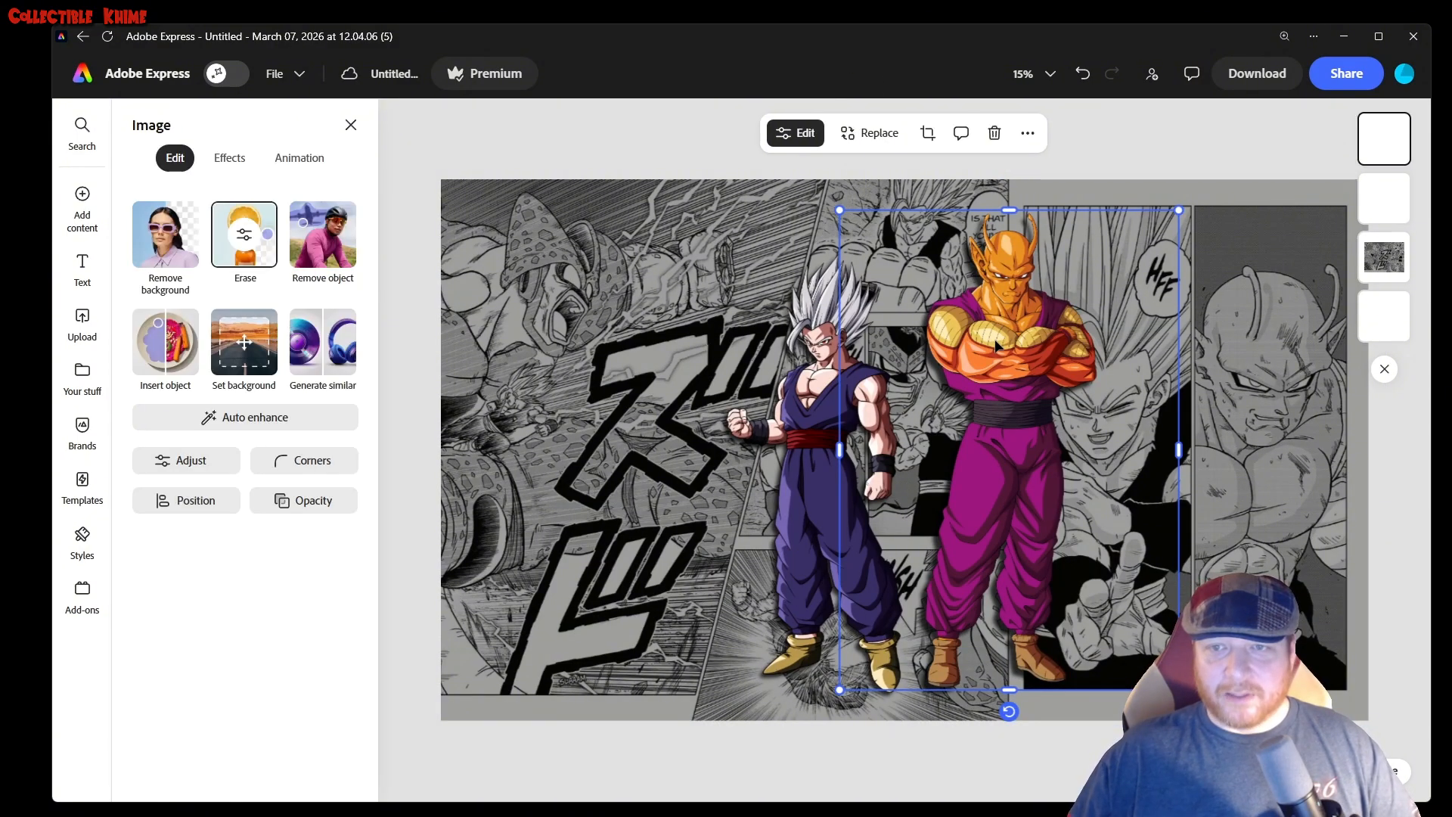
{"action": "left_click", "coordinate": [230, 159]}
{"action": "left_click", "coordinate": [167, 365]}
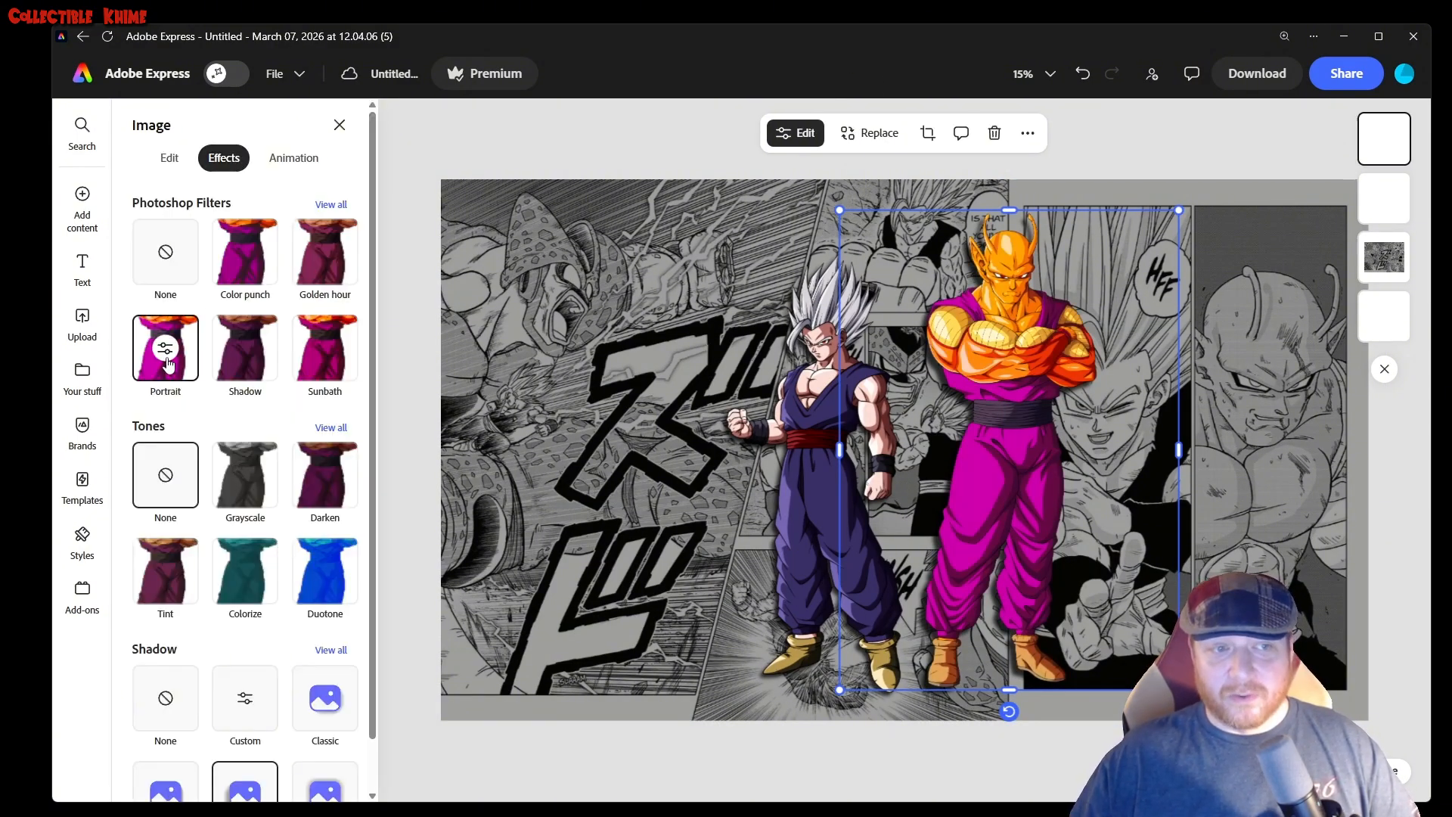
{"action": "left_click", "coordinate": [166, 357]}
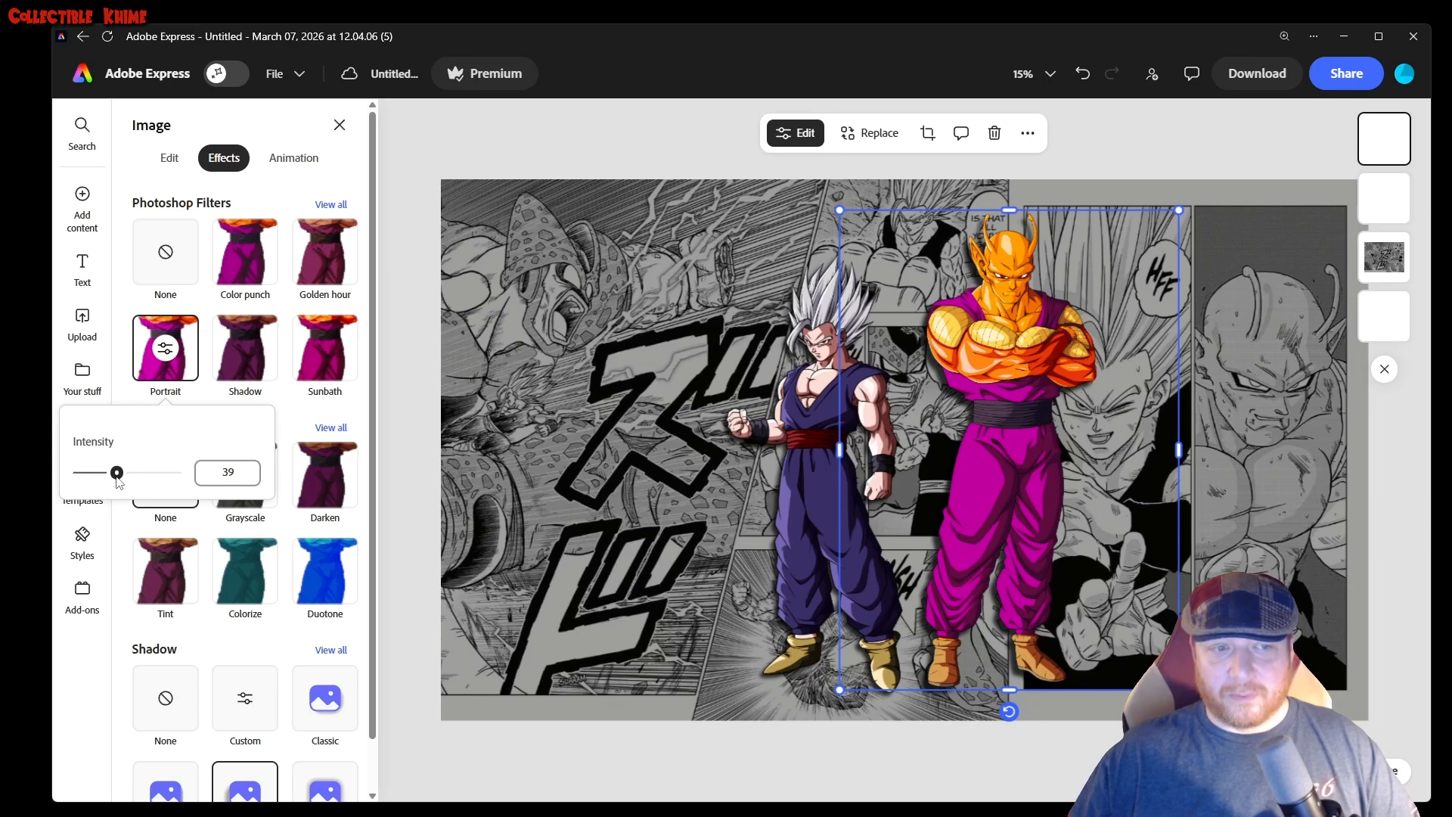
Apply the Portrait Photoshop filter to Beast Gohan with an intensity of 40, and deselect the image.
{"action": "left_click", "coordinate": [815, 382]}
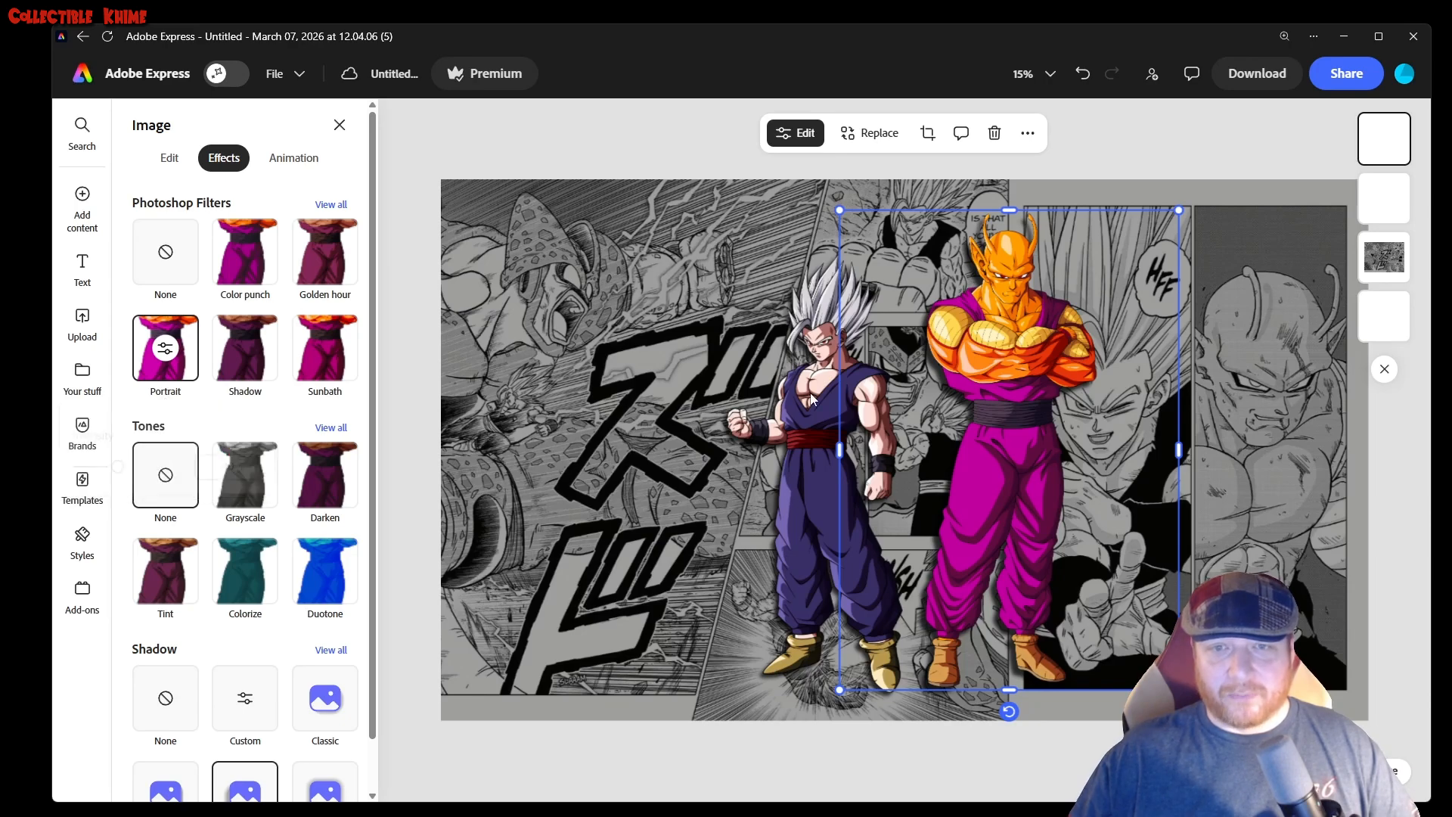
{"action": "left_click", "coordinate": [811, 404]}
{"action": "left_click", "coordinate": [165, 348]}
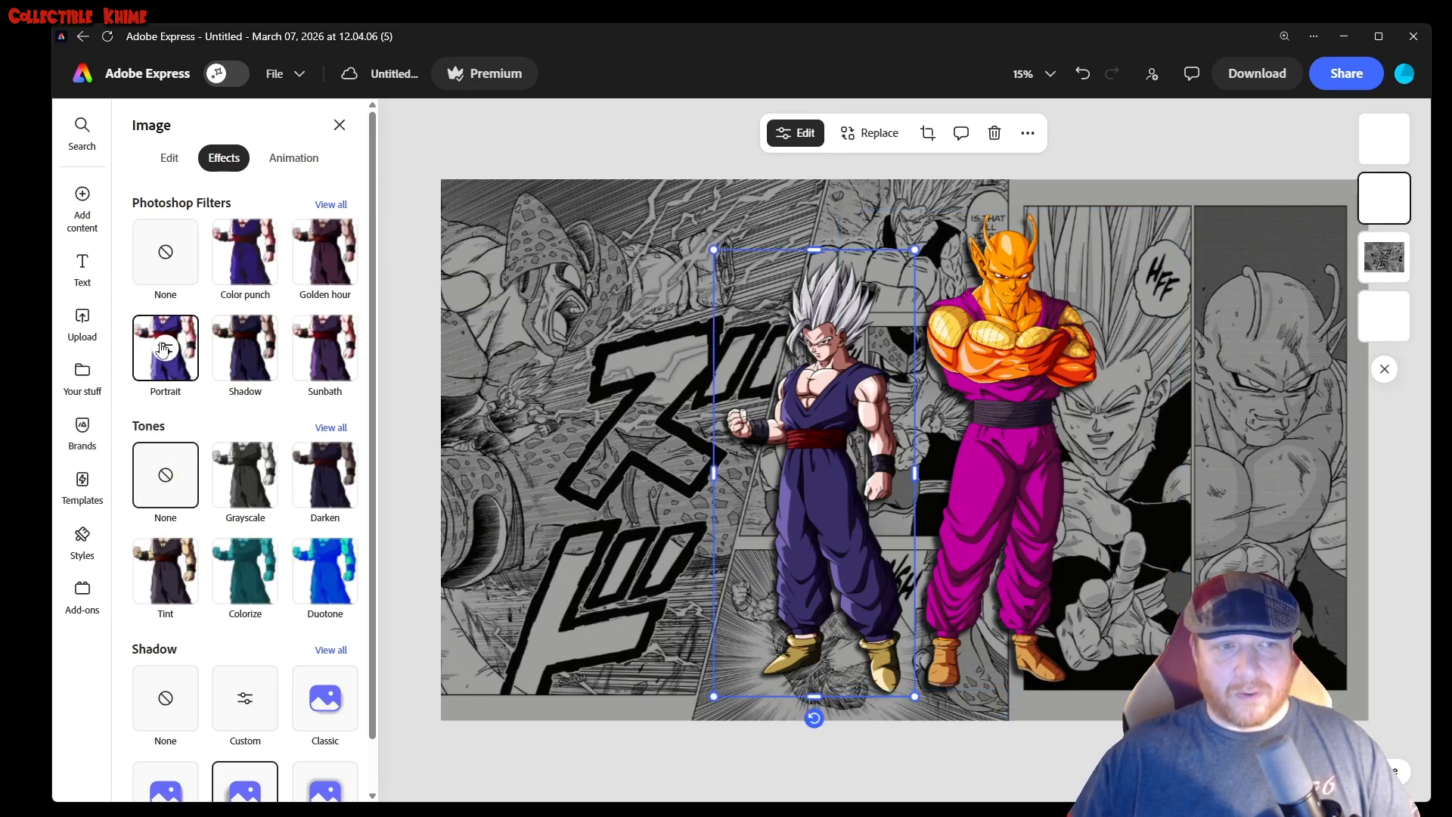
{"action": "left_click", "coordinate": [165, 348]}
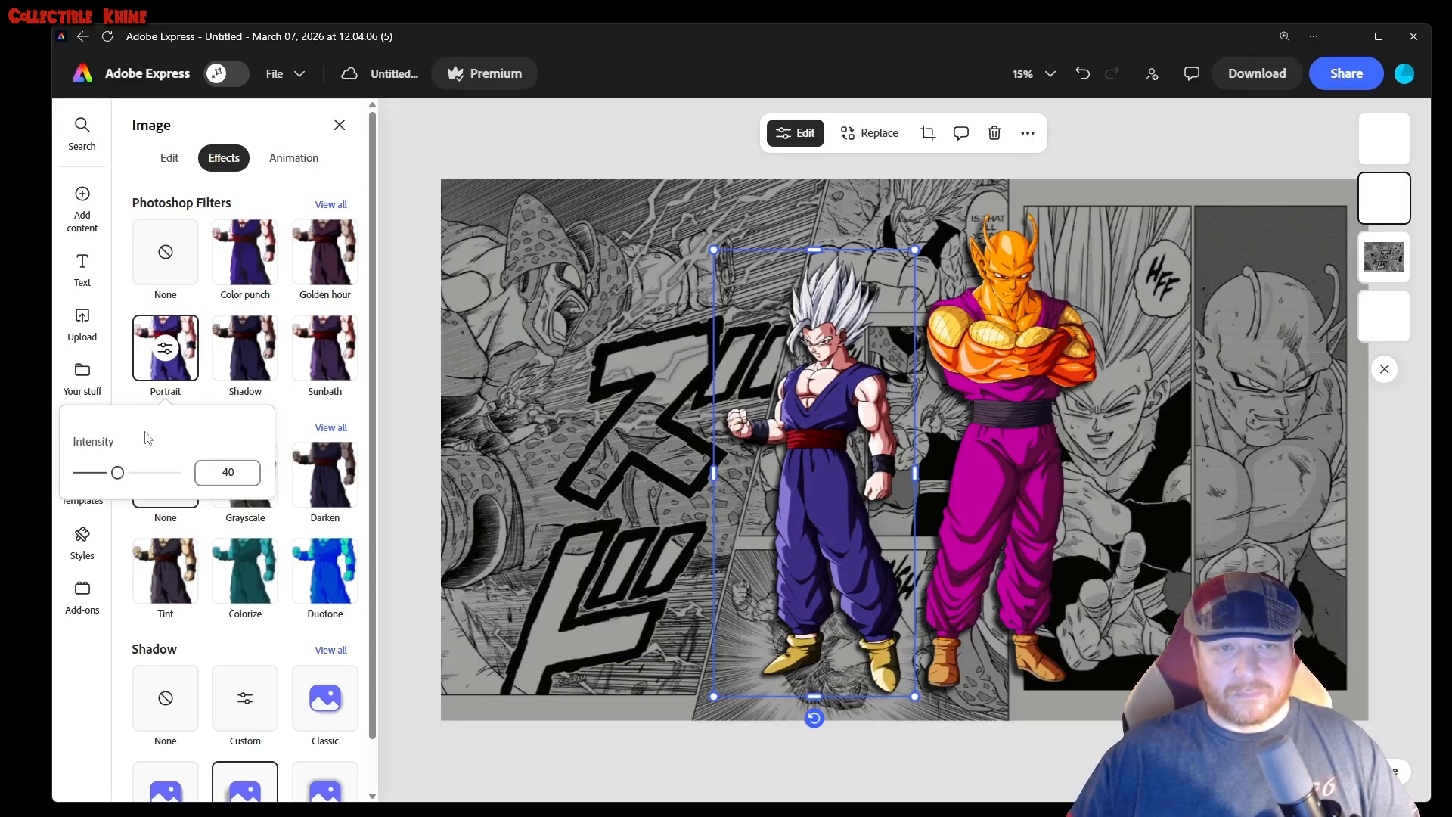
{"action": "left_click", "coordinate": [597, 115]}
{"action": "left_click", "coordinate": [582, 117]}
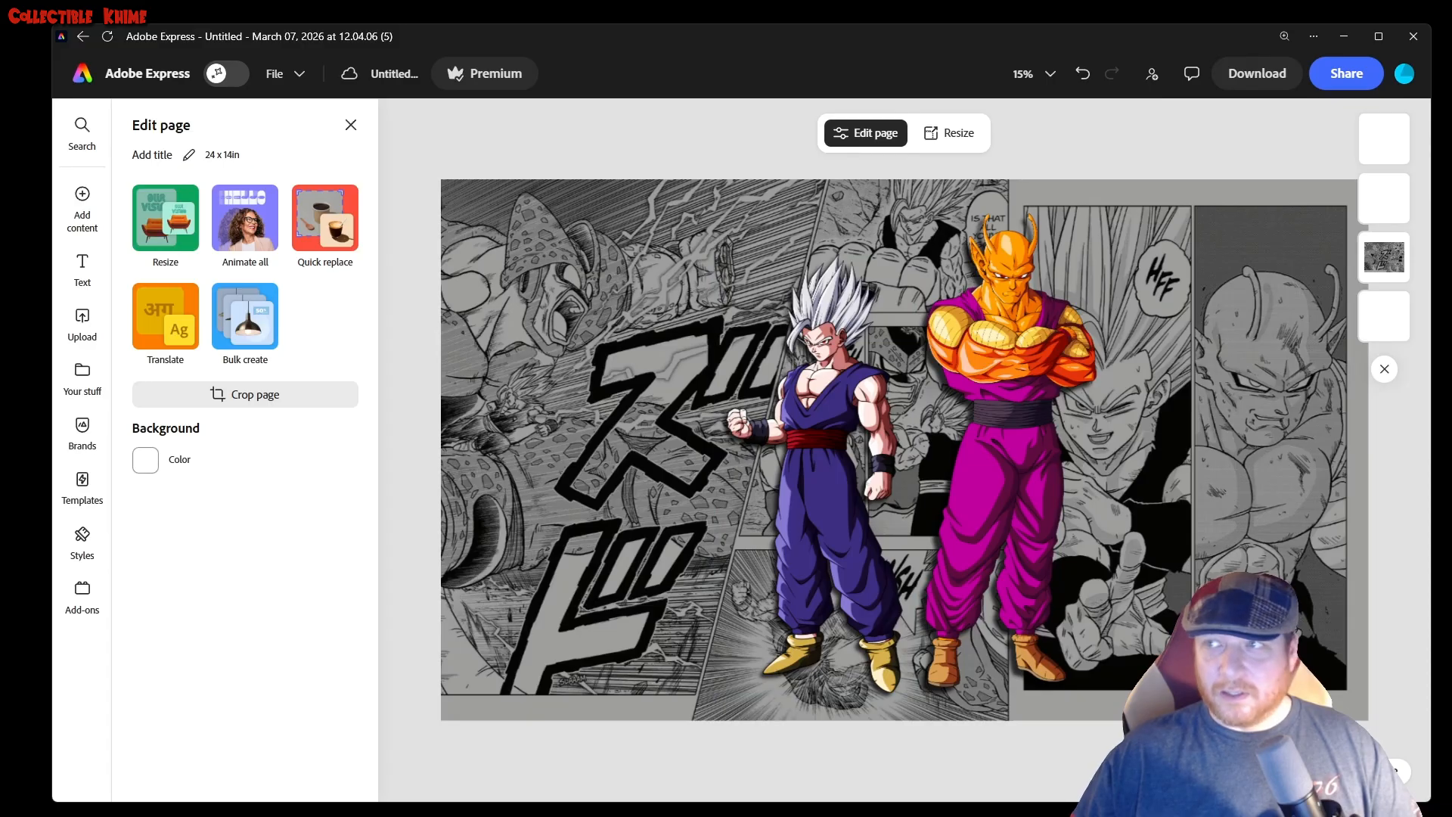
Add the Dragon Ball Super Card Game Fusion World logo to the page's lower left and the round emblem to its lower right.
{"action": "left_click_drag", "start_coordinate": [1450, 106], "coordinate": [695, 563]}
{"action": "mouse_move", "coordinate": [596, 627]}
{"action": "left_mouse_down"}
{"action": "mouse_move", "coordinate": [611, 626]}
{"action": "mouse_move", "coordinate": [598, 629]}
{"action": "left_mouse_up"}
{"action": "left_click_drag", "start_coordinate": [1144, 2], "coordinate": [1189, 134]}
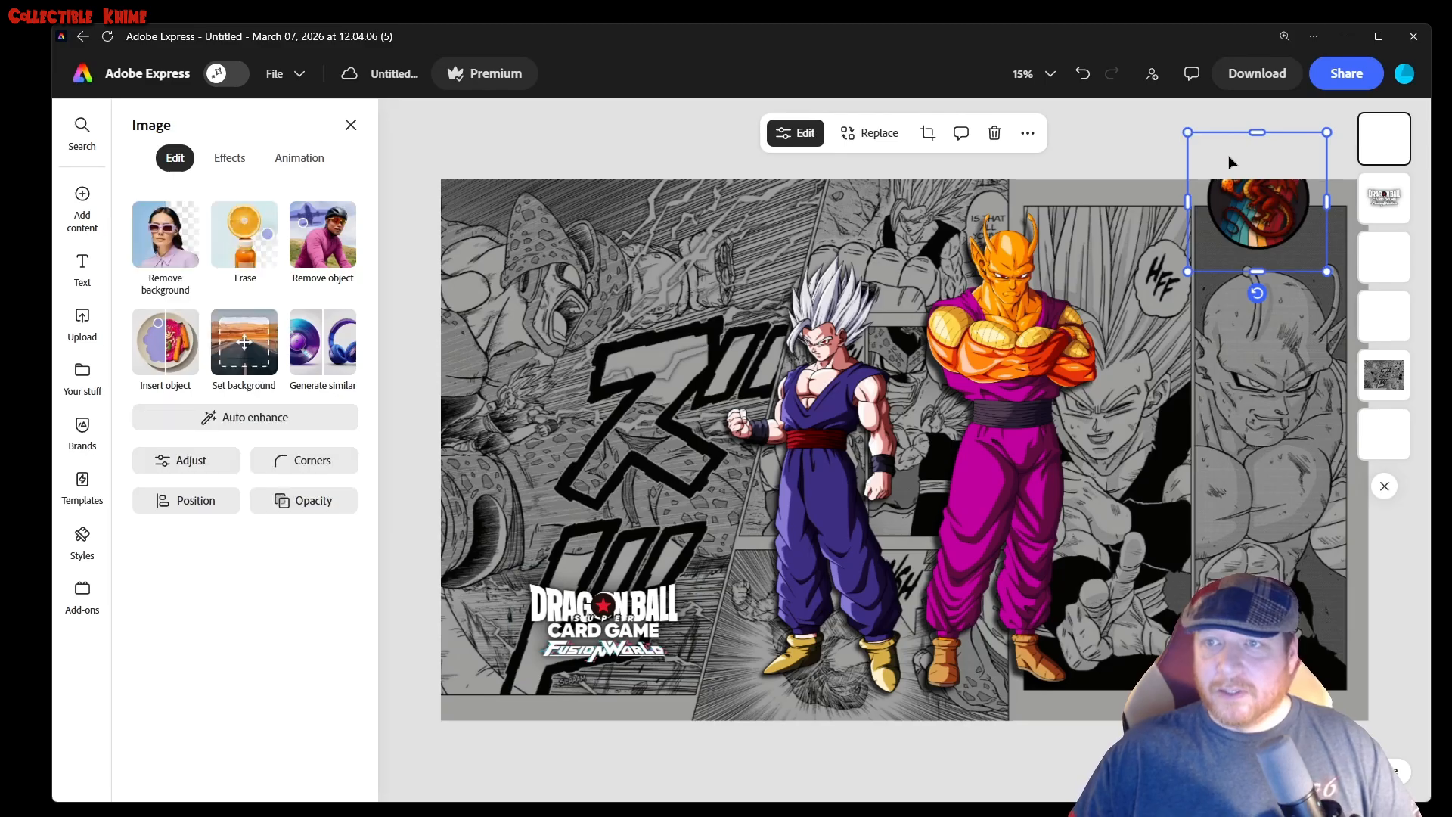
{"action": "left_click_drag", "start_coordinate": [1258, 217], "coordinate": [1276, 648]}
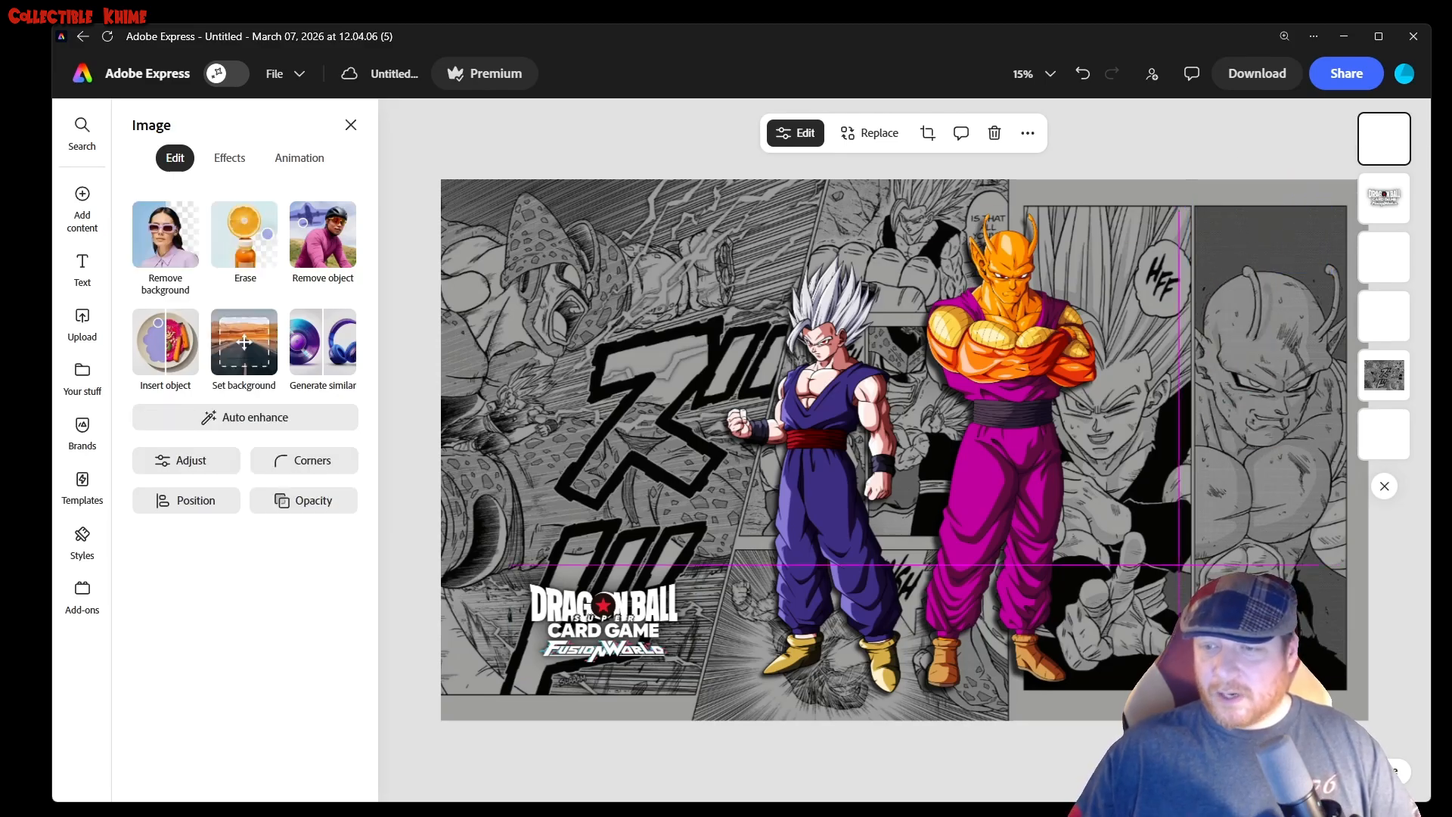
{"action": "left_click", "coordinate": [1408, 590]}
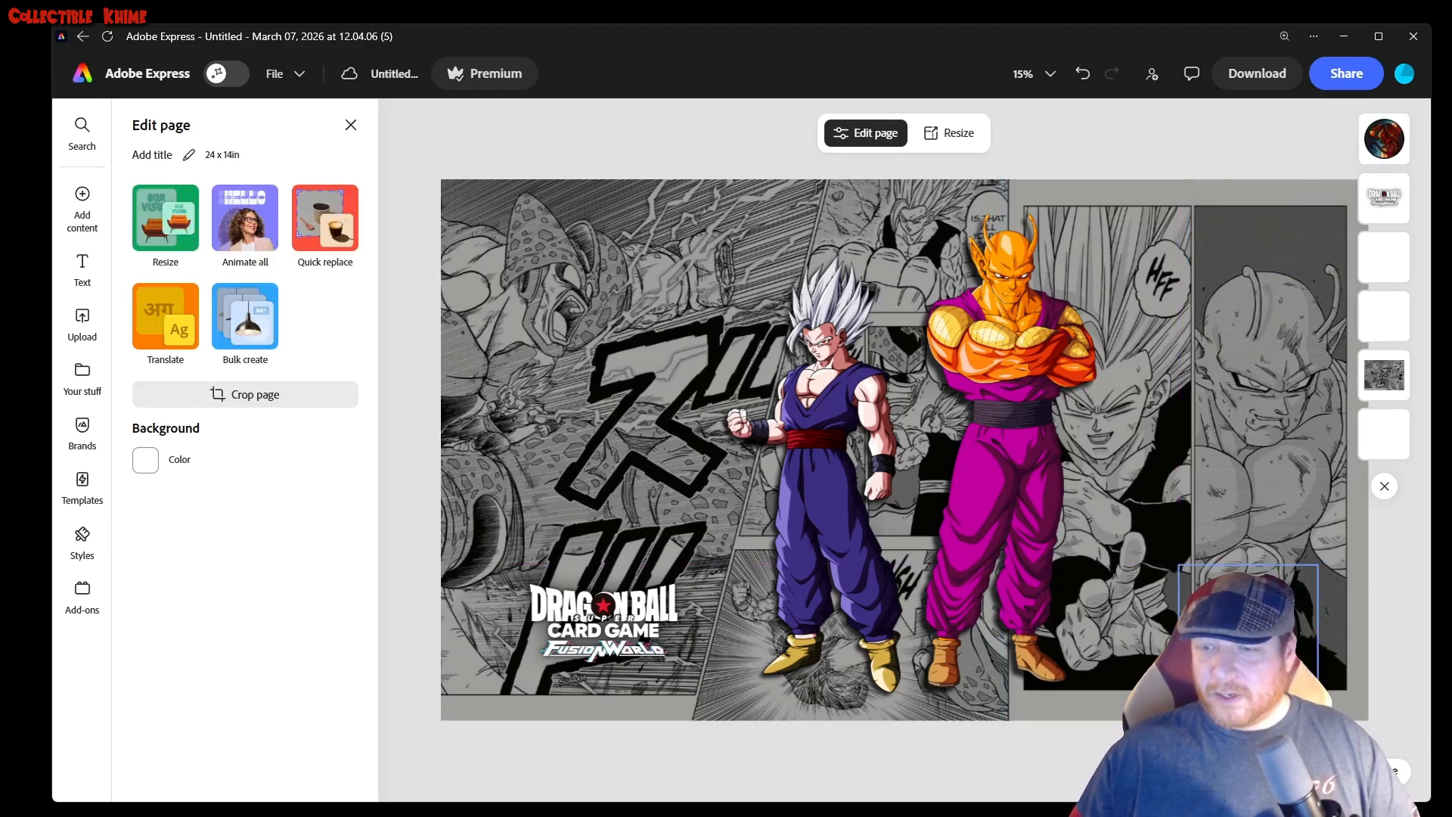
Apply the Portrait Photoshop filter to the round emblem.
{"action": "left_click", "coordinate": [1249, 635]}
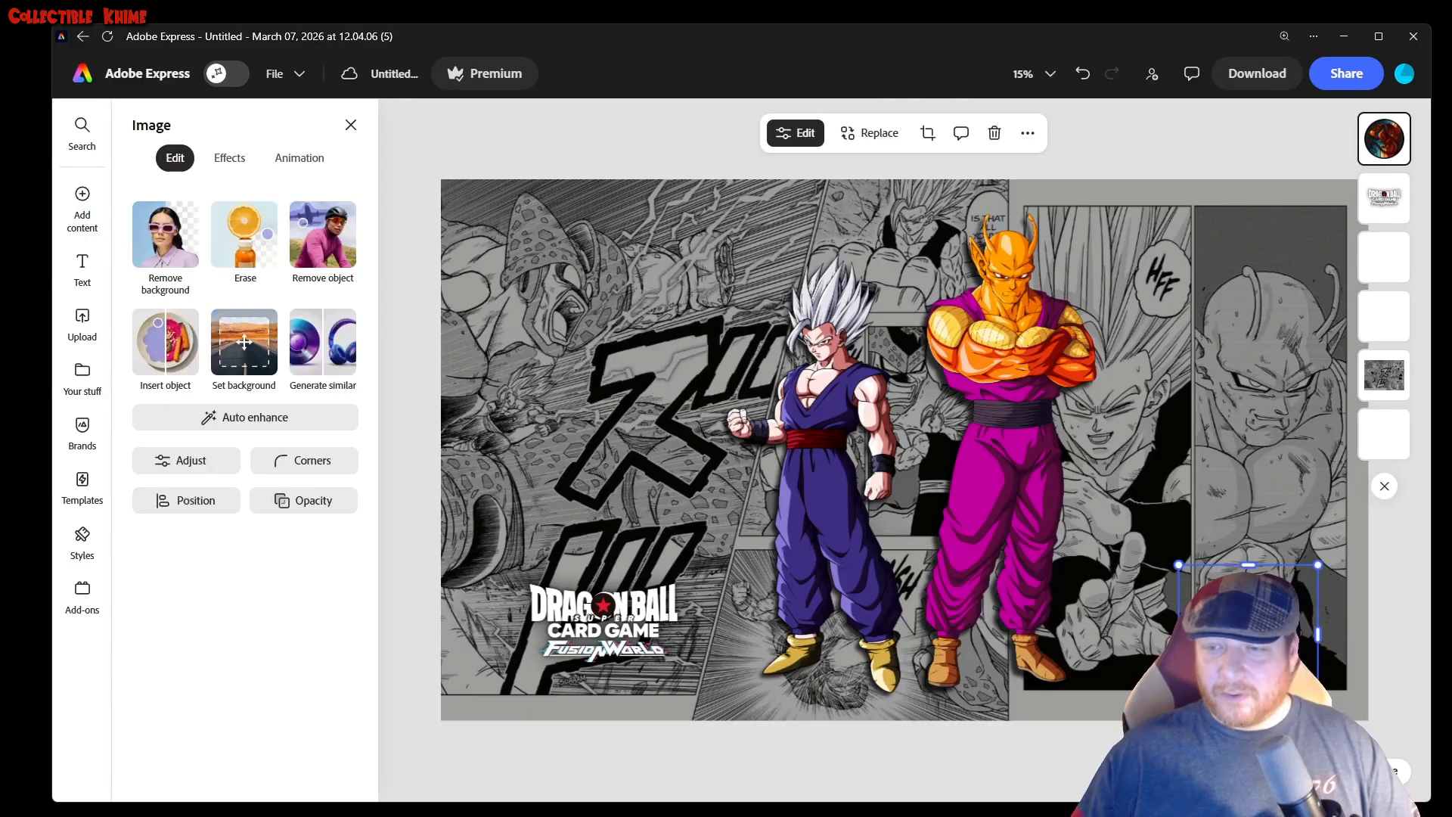
{"action": "left_click", "coordinate": [228, 159]}
{"action": "left_click", "coordinate": [168, 359]}
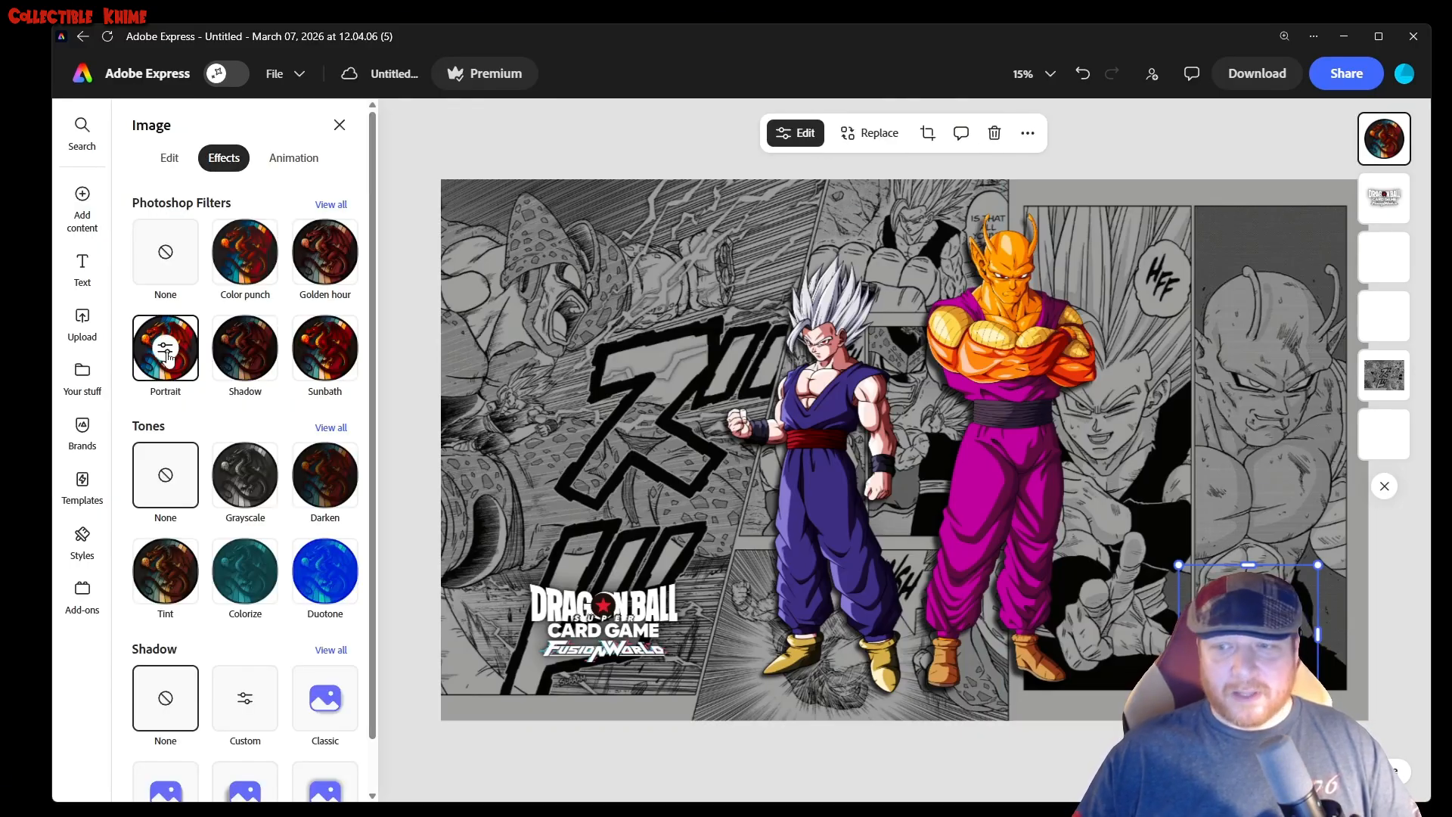
{"action": "left_click", "coordinate": [827, 764]}
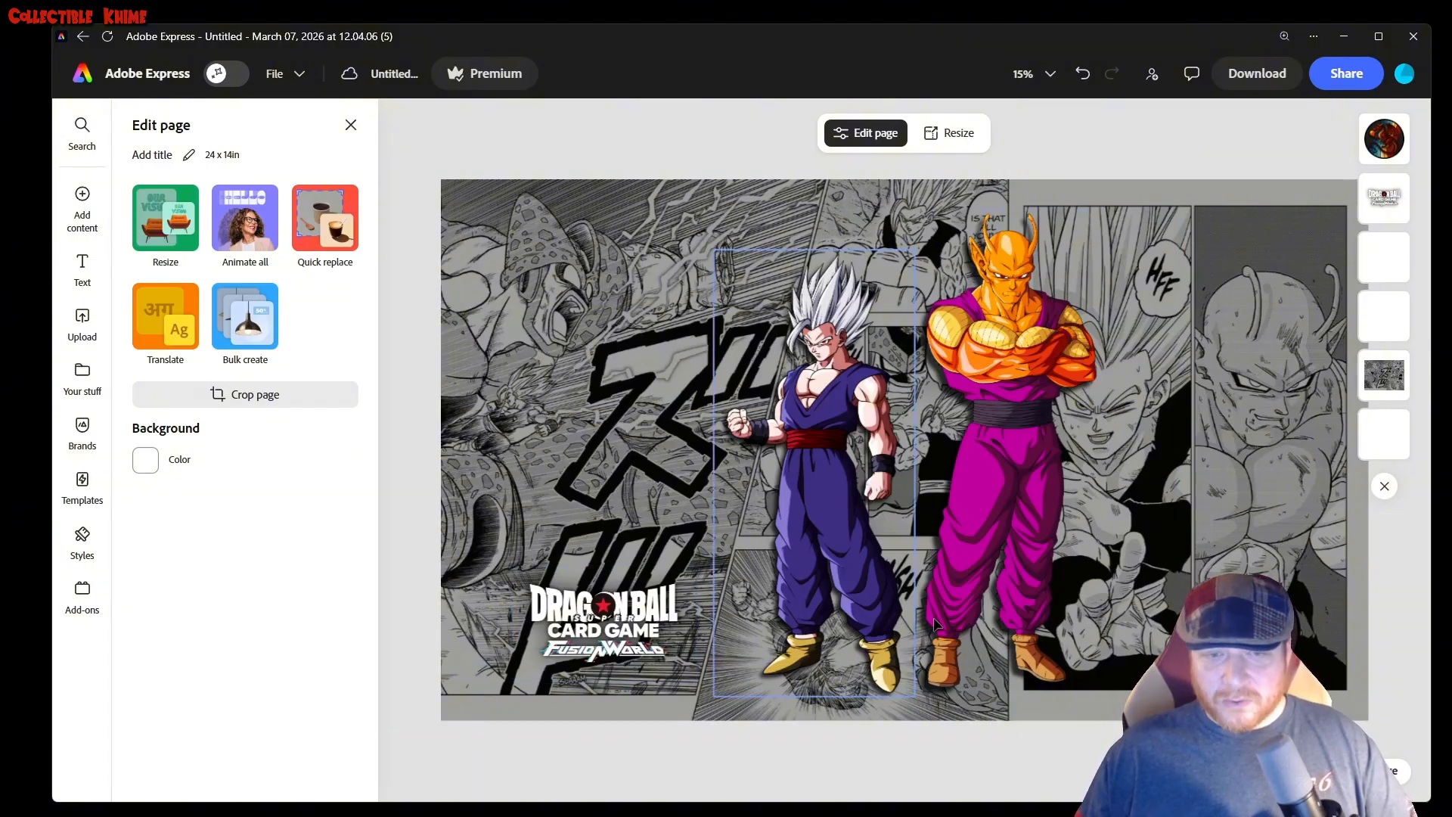
Nudge Beast Gohan slightly up and toward Orange Piccolo.
{"action": "left_click", "coordinate": [854, 510]}
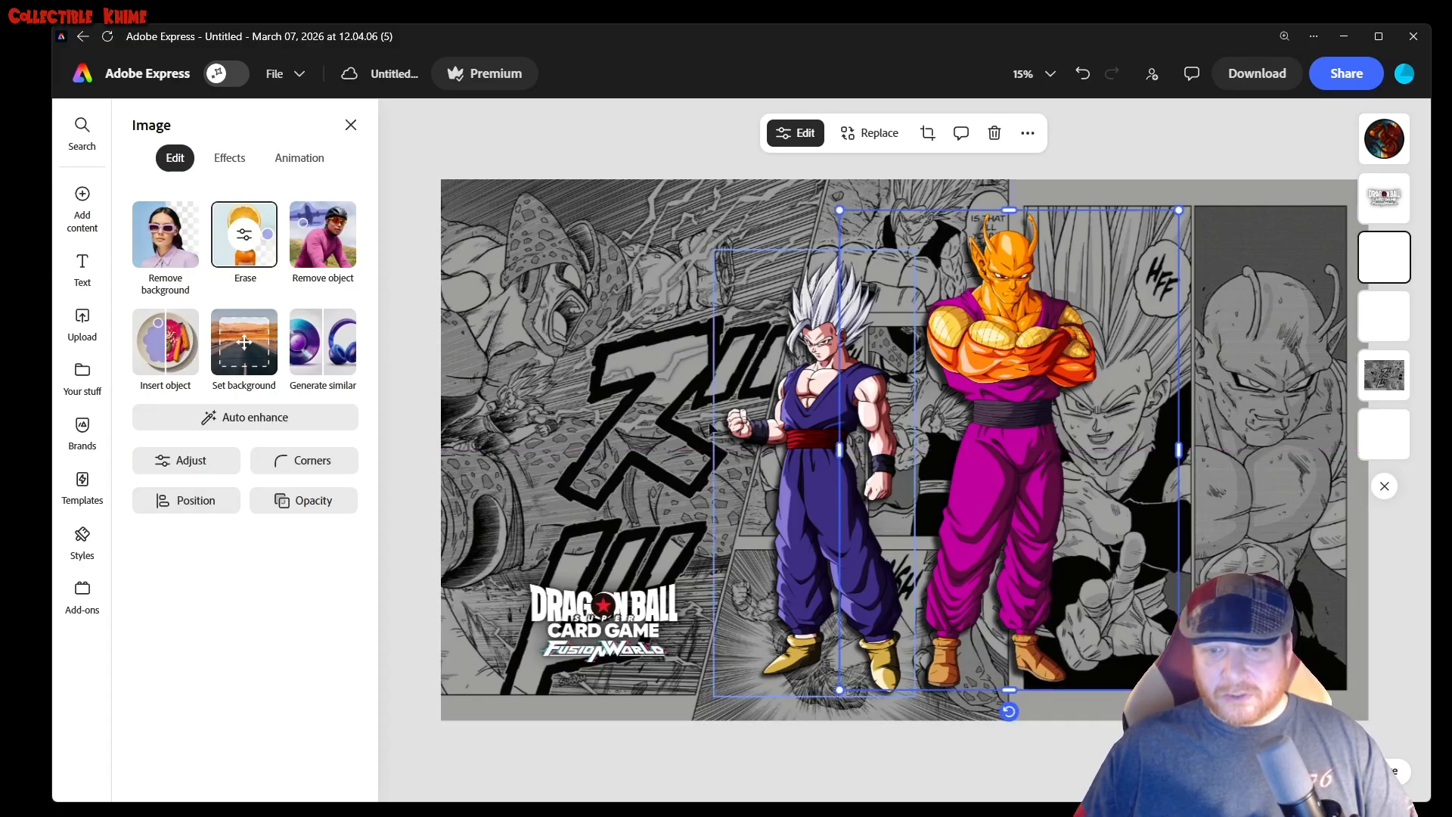
{"action": "left_click_drag", "start_coordinate": [796, 452], "coordinate": [802, 445]}
{"action": "left_click", "coordinate": [1136, 151]}
Download the playmat design as a PNG at size 1 (7,200 x 4,200 px).
{"action": "left_click", "coordinate": [1260, 73]}
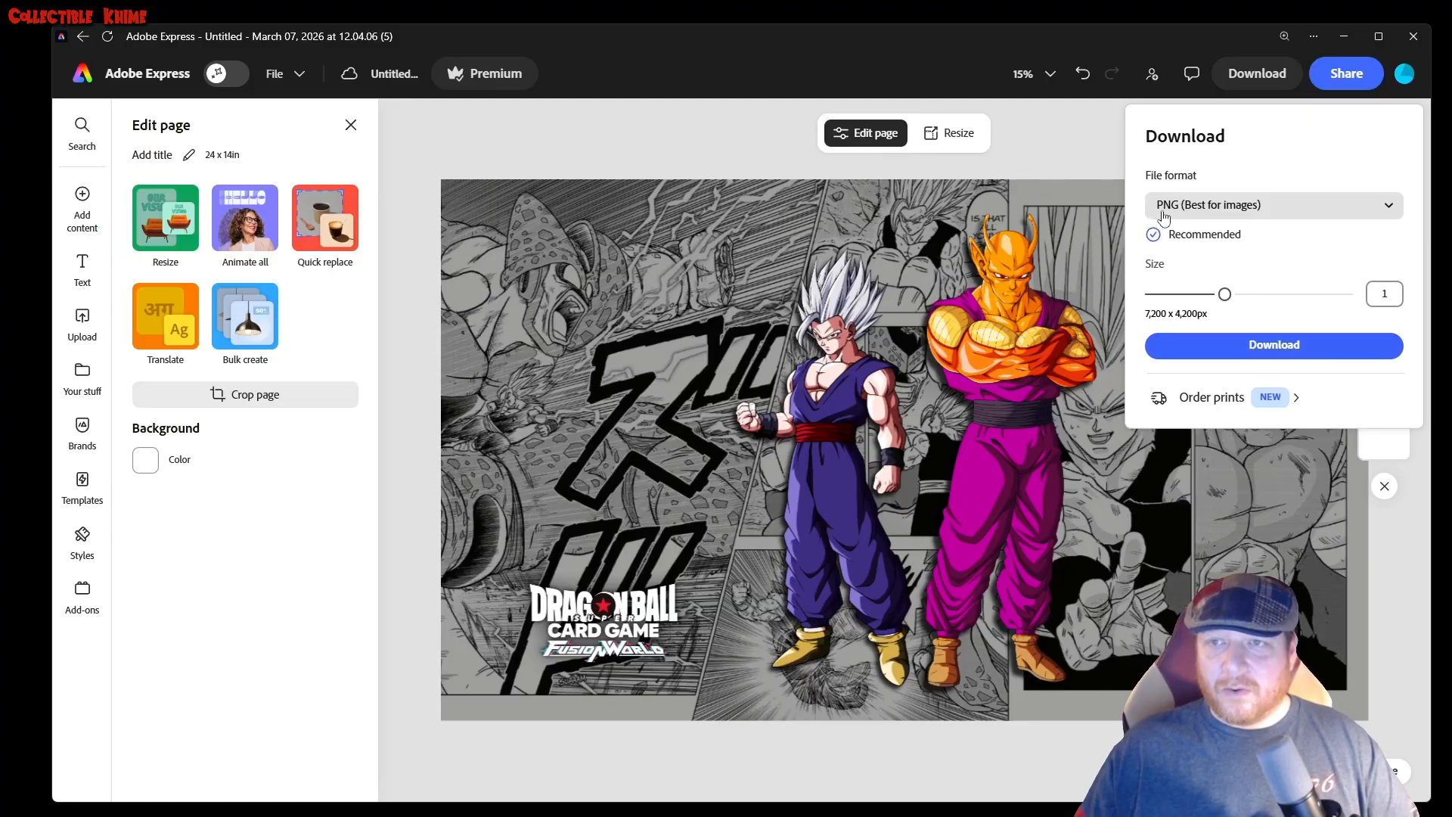
{"action": "left_click", "coordinate": [1286, 348]}
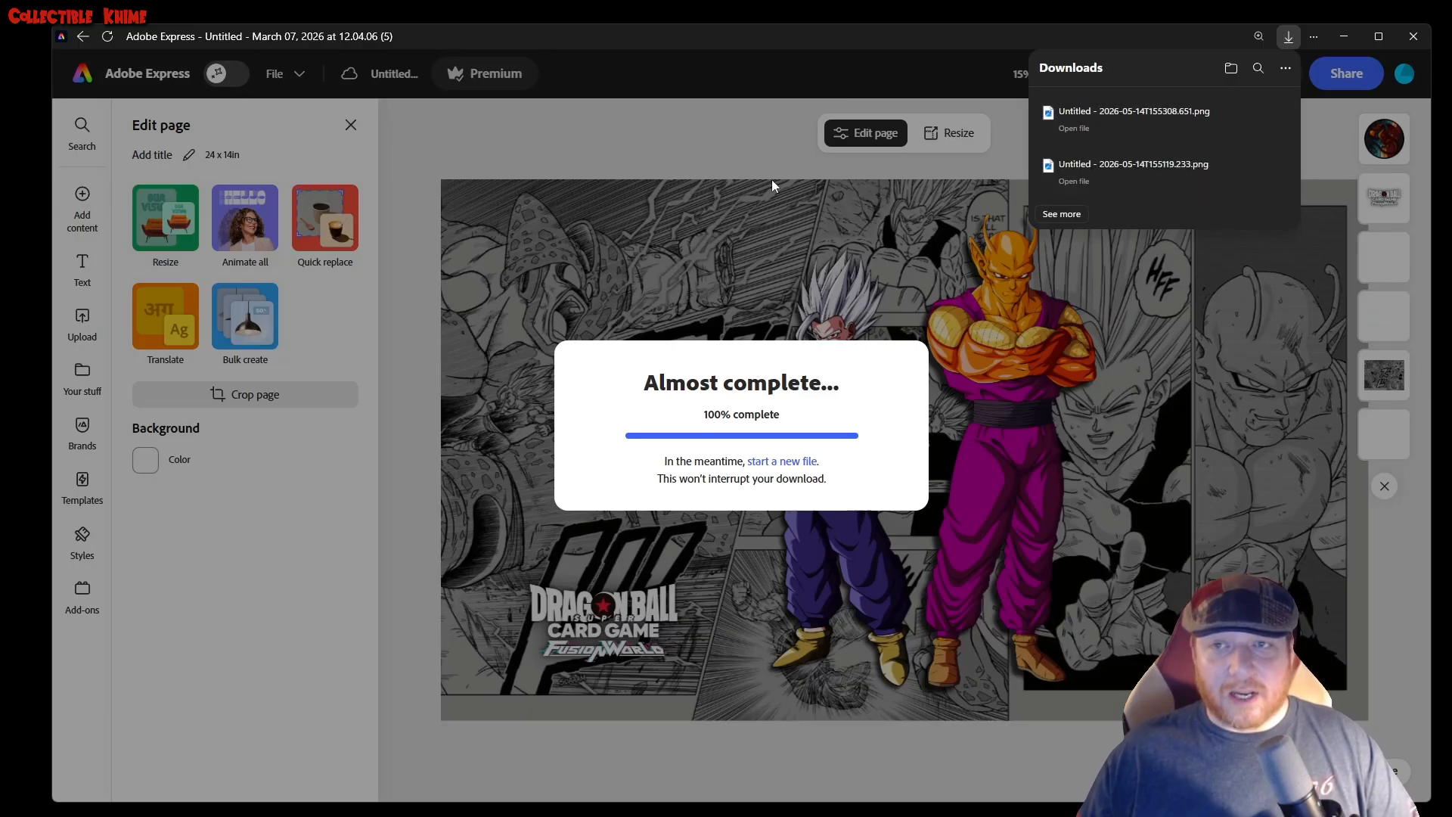
Switch to the custom playmat page in Chrome and preview Untitled - 2026-05-14T155308.651 in the upload crop to check the cut-off margins, then close it.
{"action": "key", "text": "alt+Tab"}
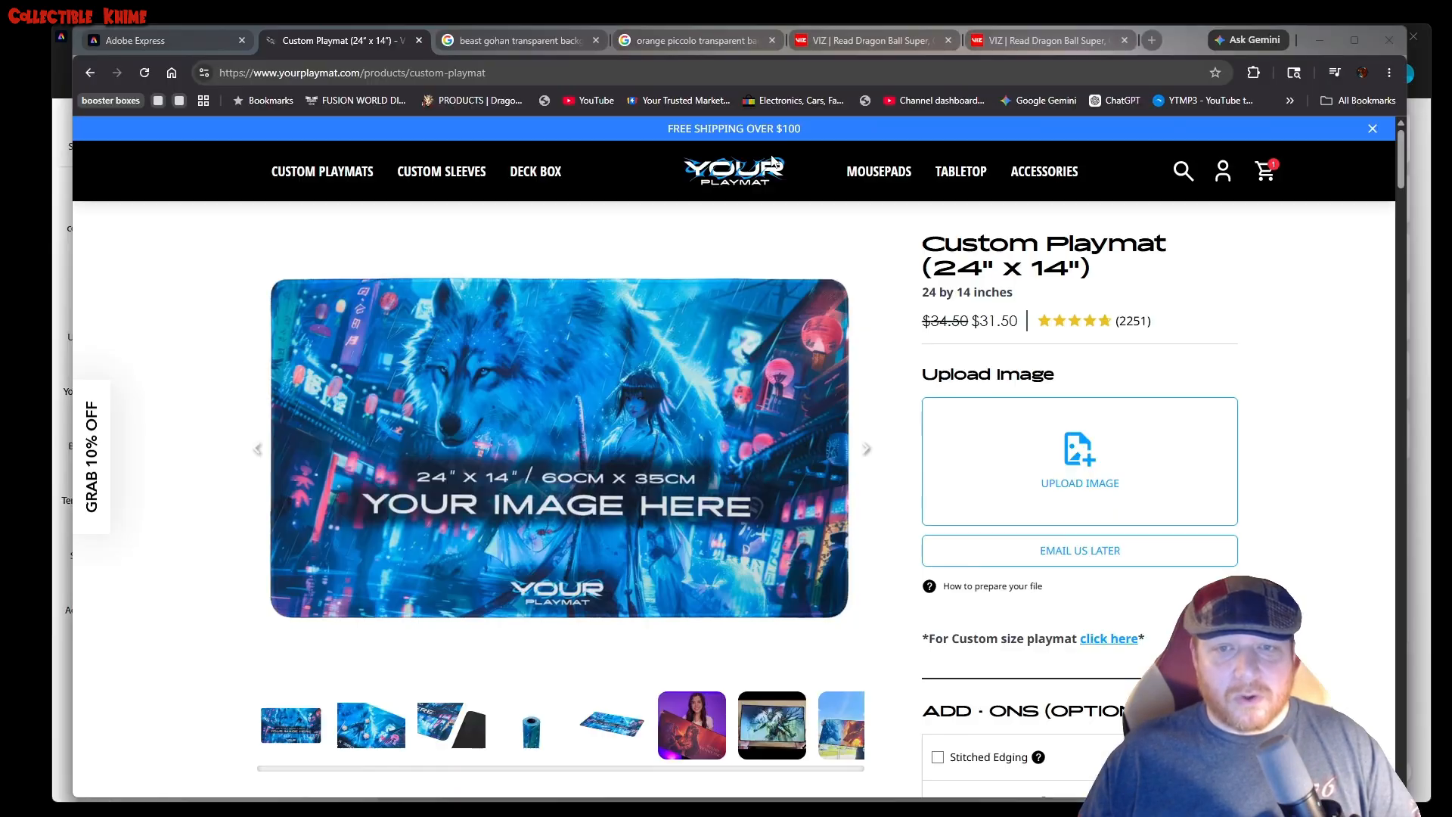
{"action": "left_click", "coordinate": [1107, 459]}
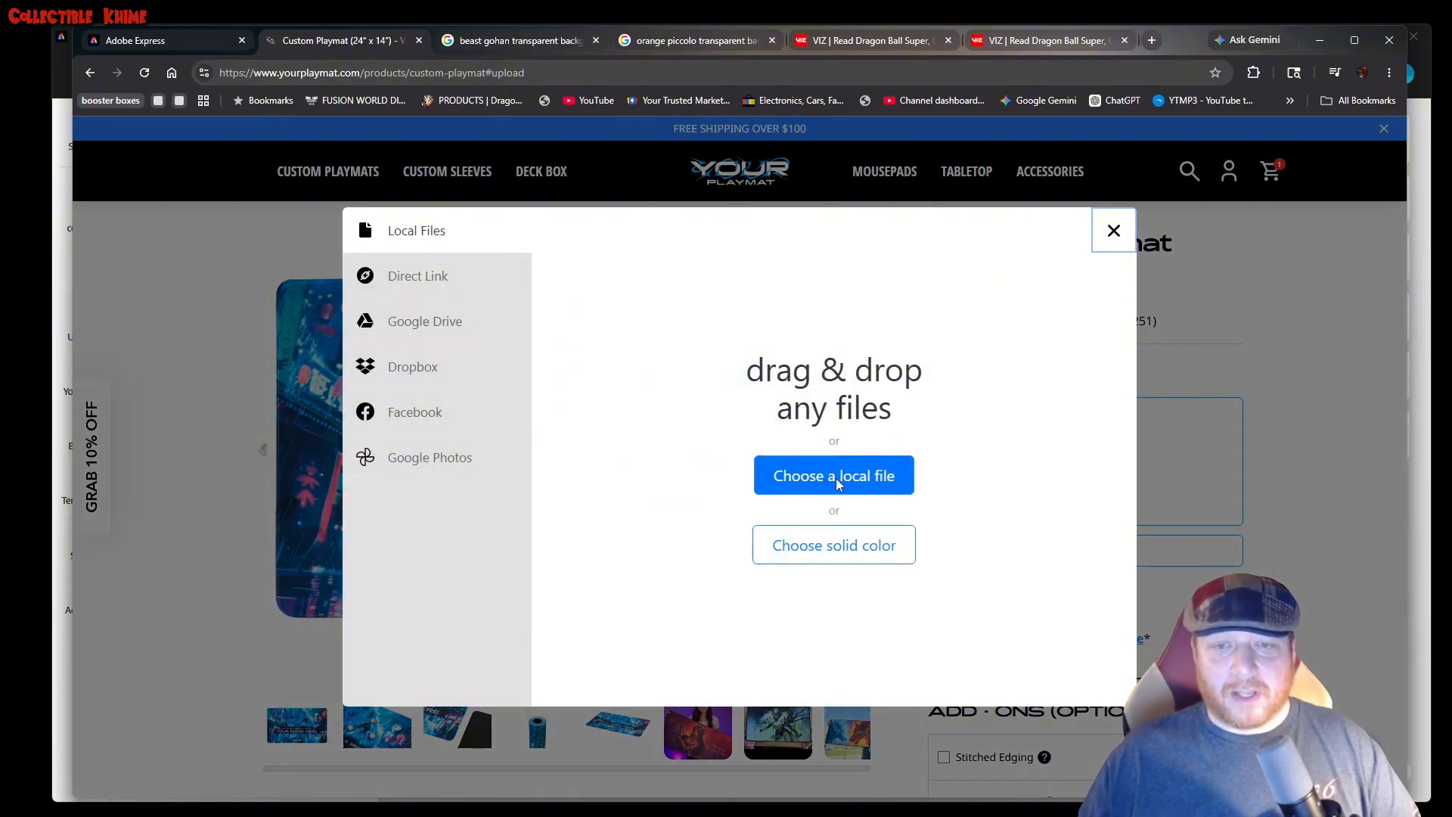
{"action": "left_click", "coordinate": [837, 478]}
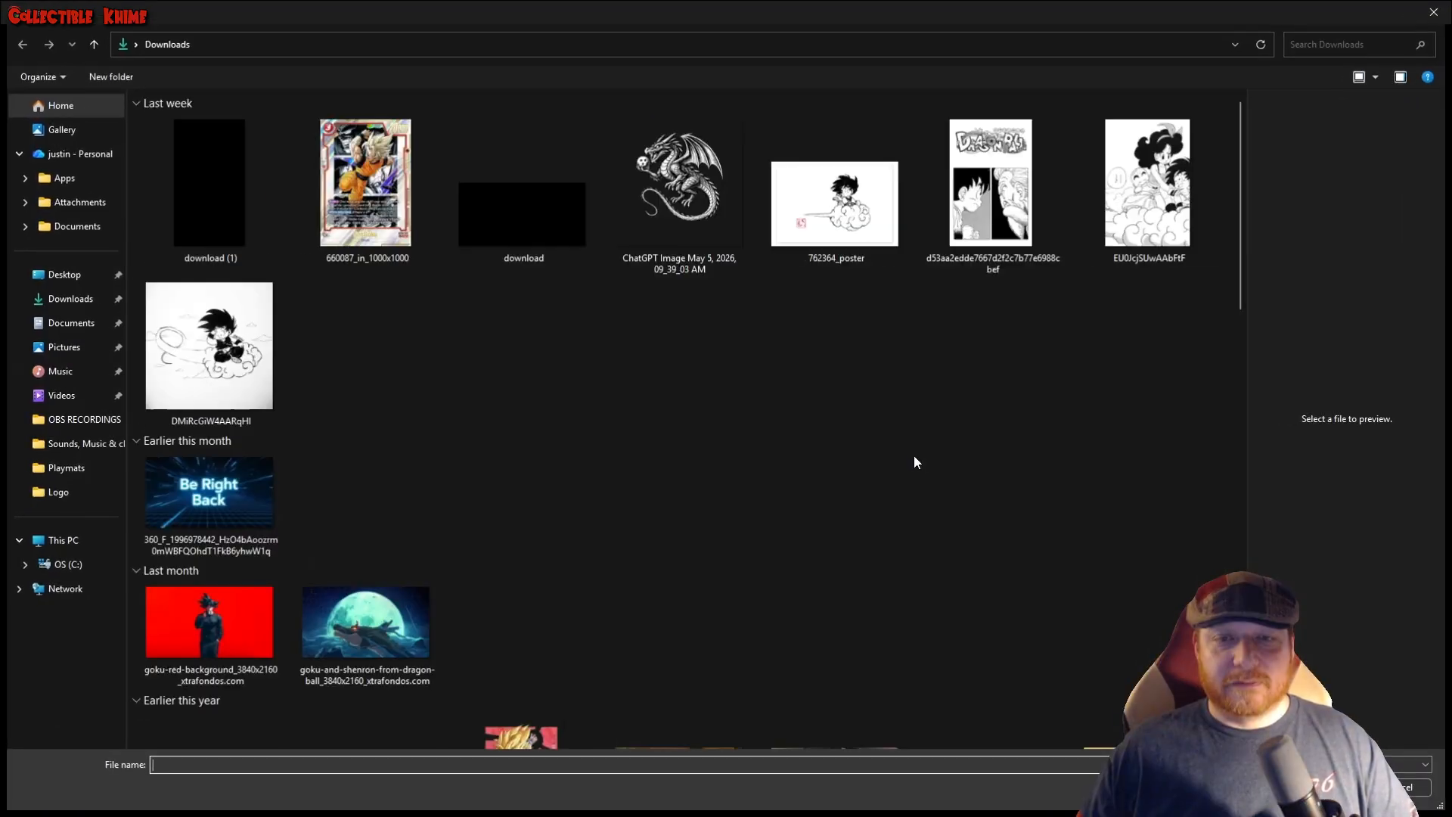
{"action": "left_click", "coordinate": [217, 215]}
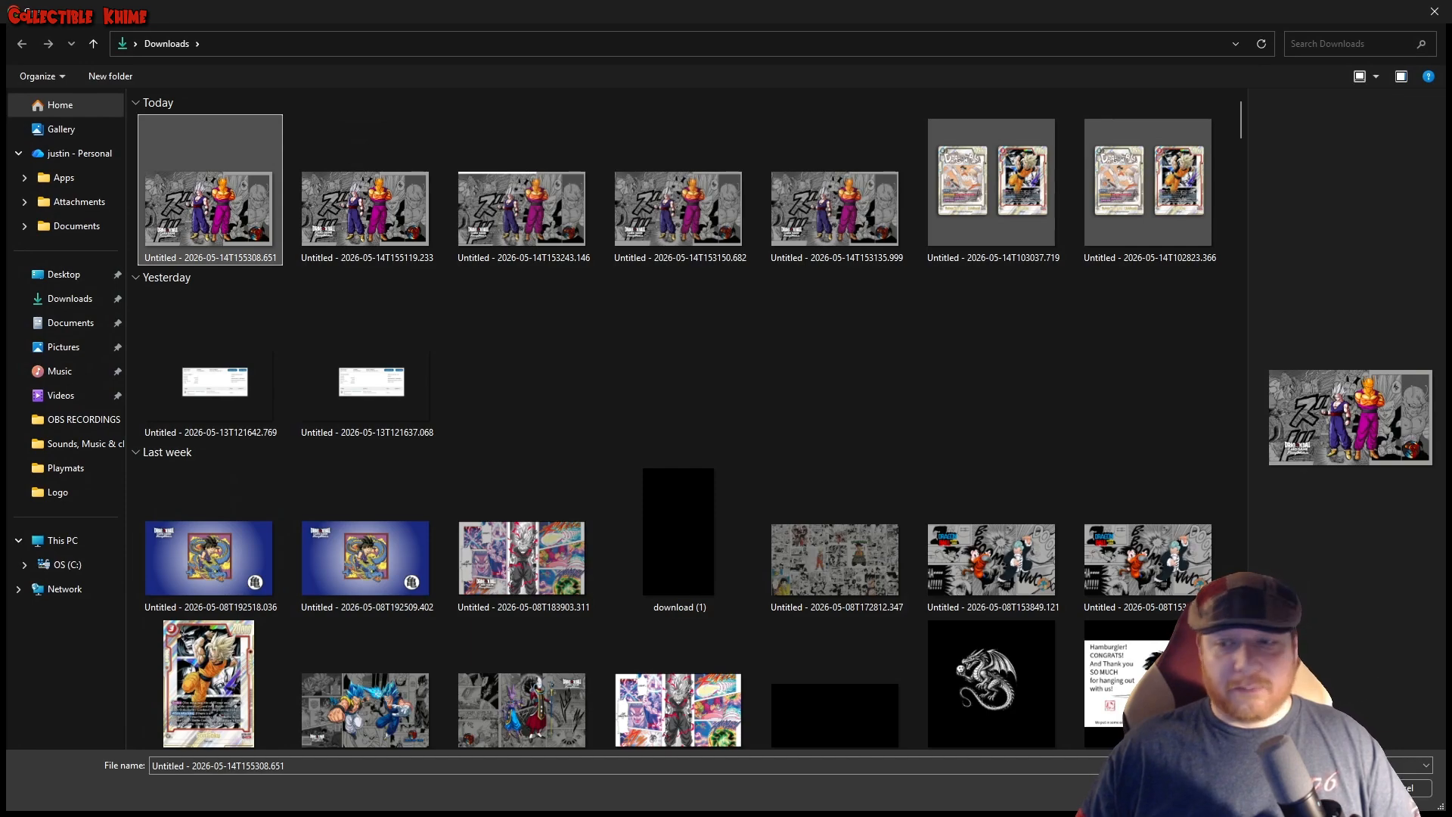
{"action": "double_click", "coordinate": [217, 215]}
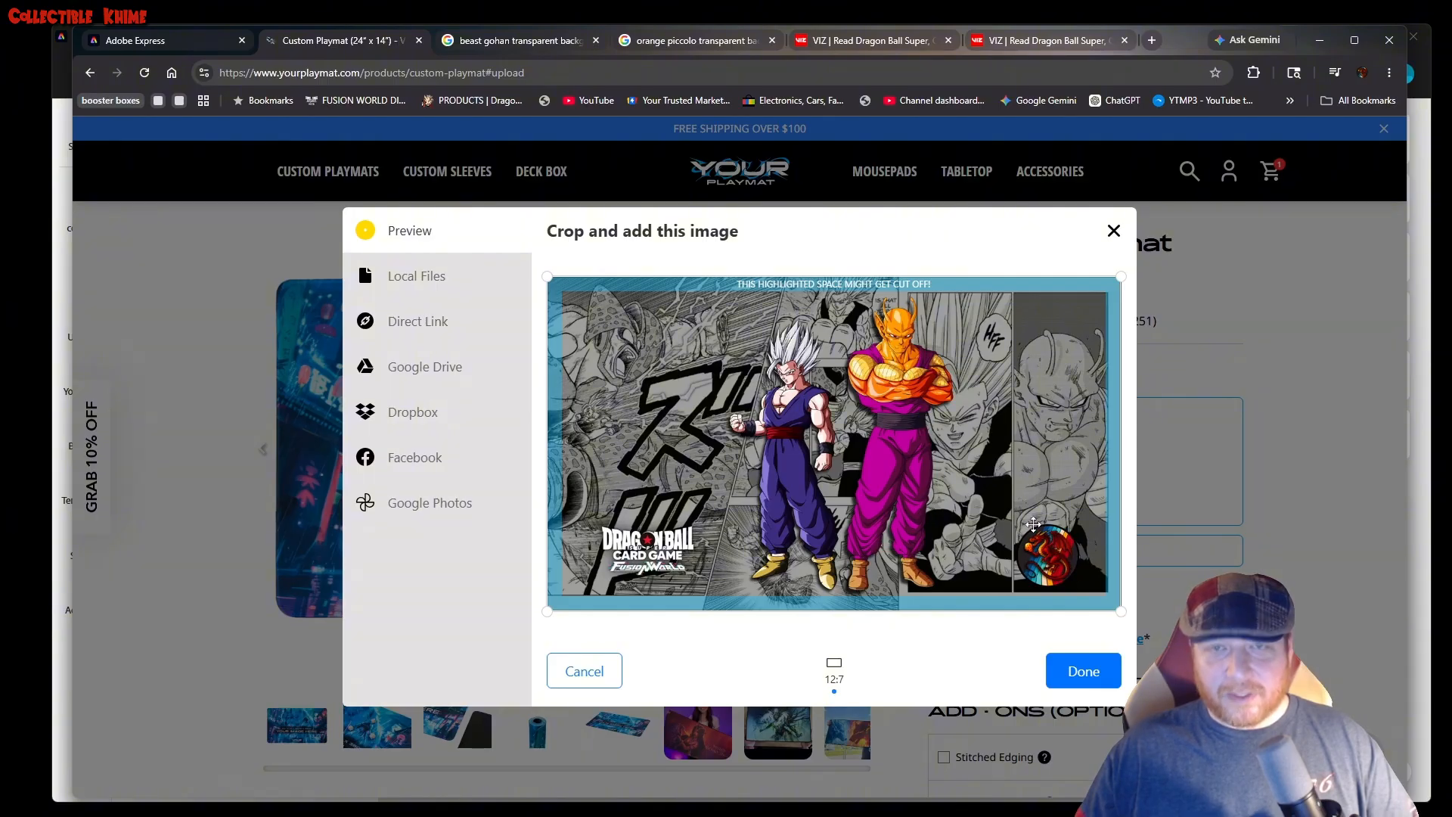
{"action": "left_click", "coordinate": [1114, 230]}
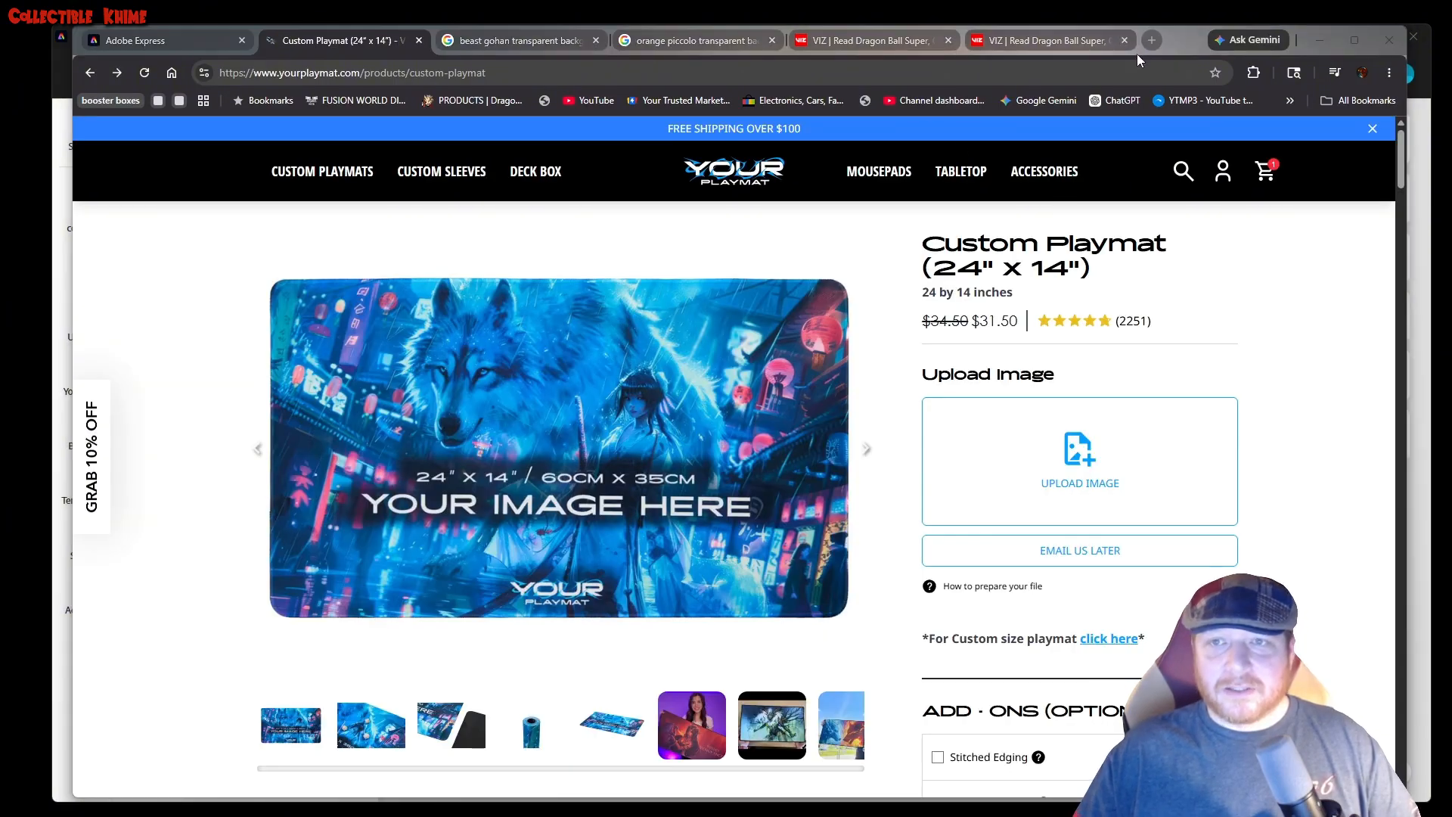
Return to Adobe Express and move the round emblem slightly up, in line with the card game logo.
{"action": "left_click", "coordinate": [1424, 204]}
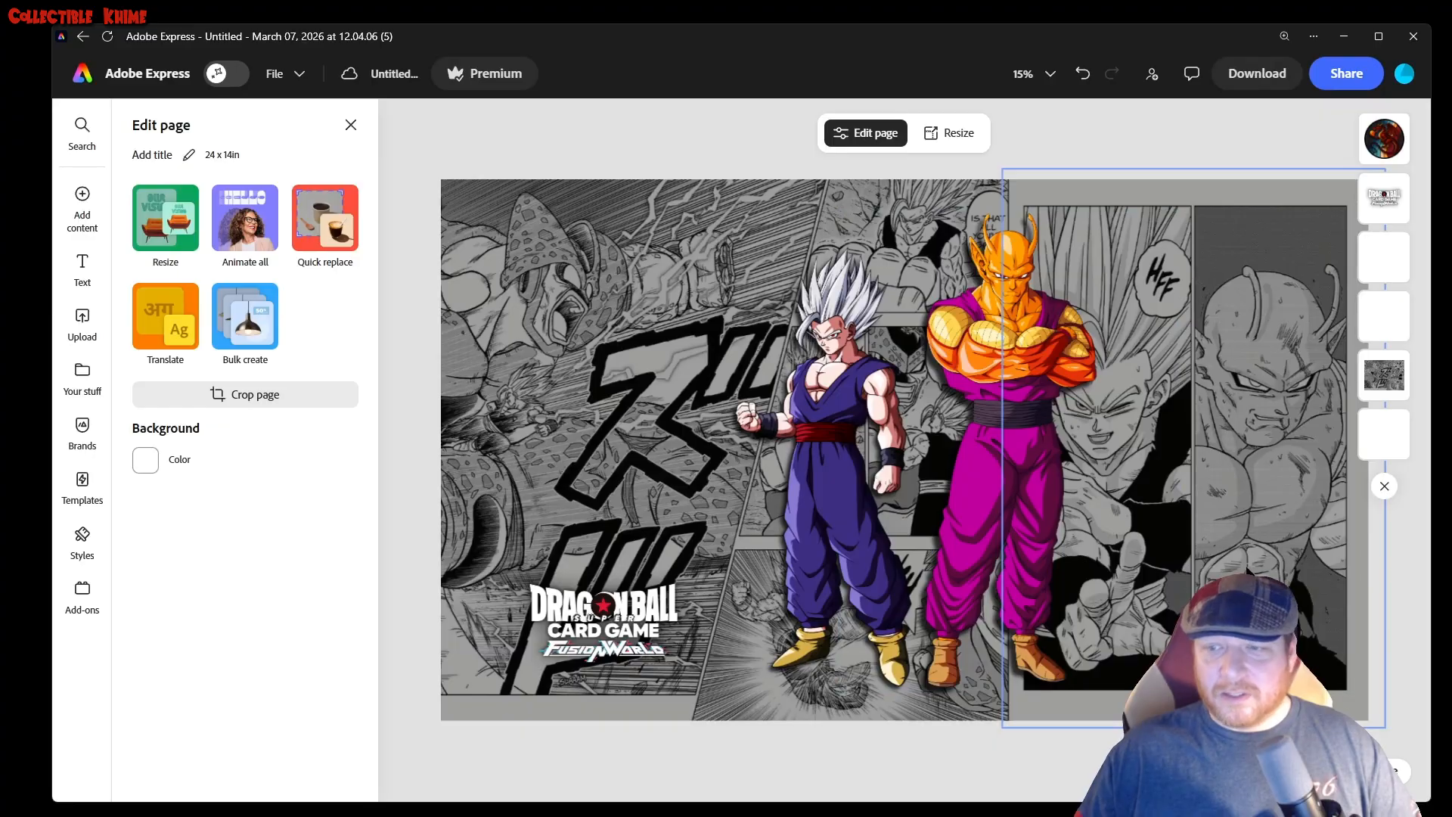
{"action": "left_click", "coordinate": [1259, 654]}
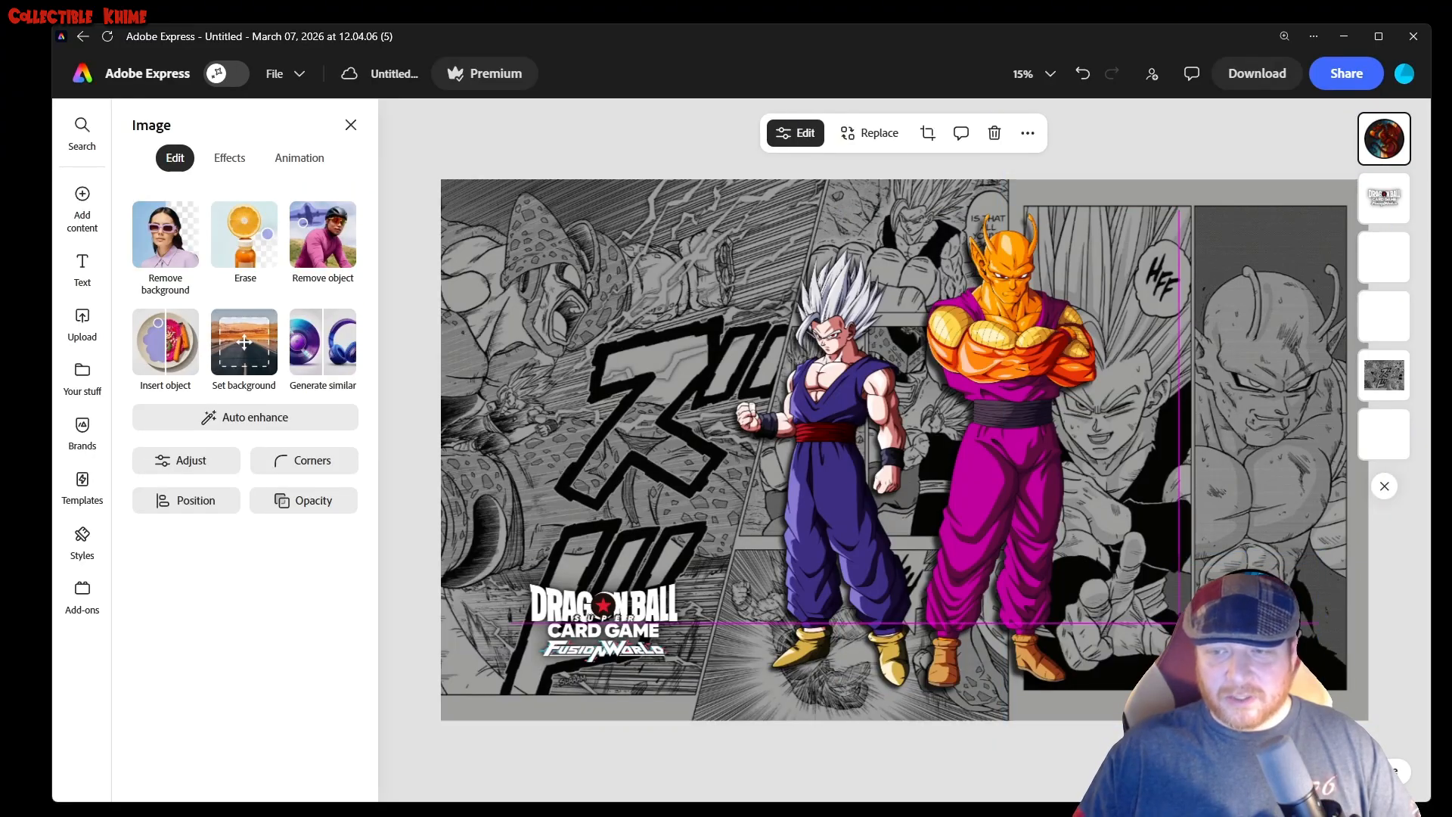
{"action": "left_click_drag", "start_coordinate": [1255, 643], "coordinate": [1251, 643]}
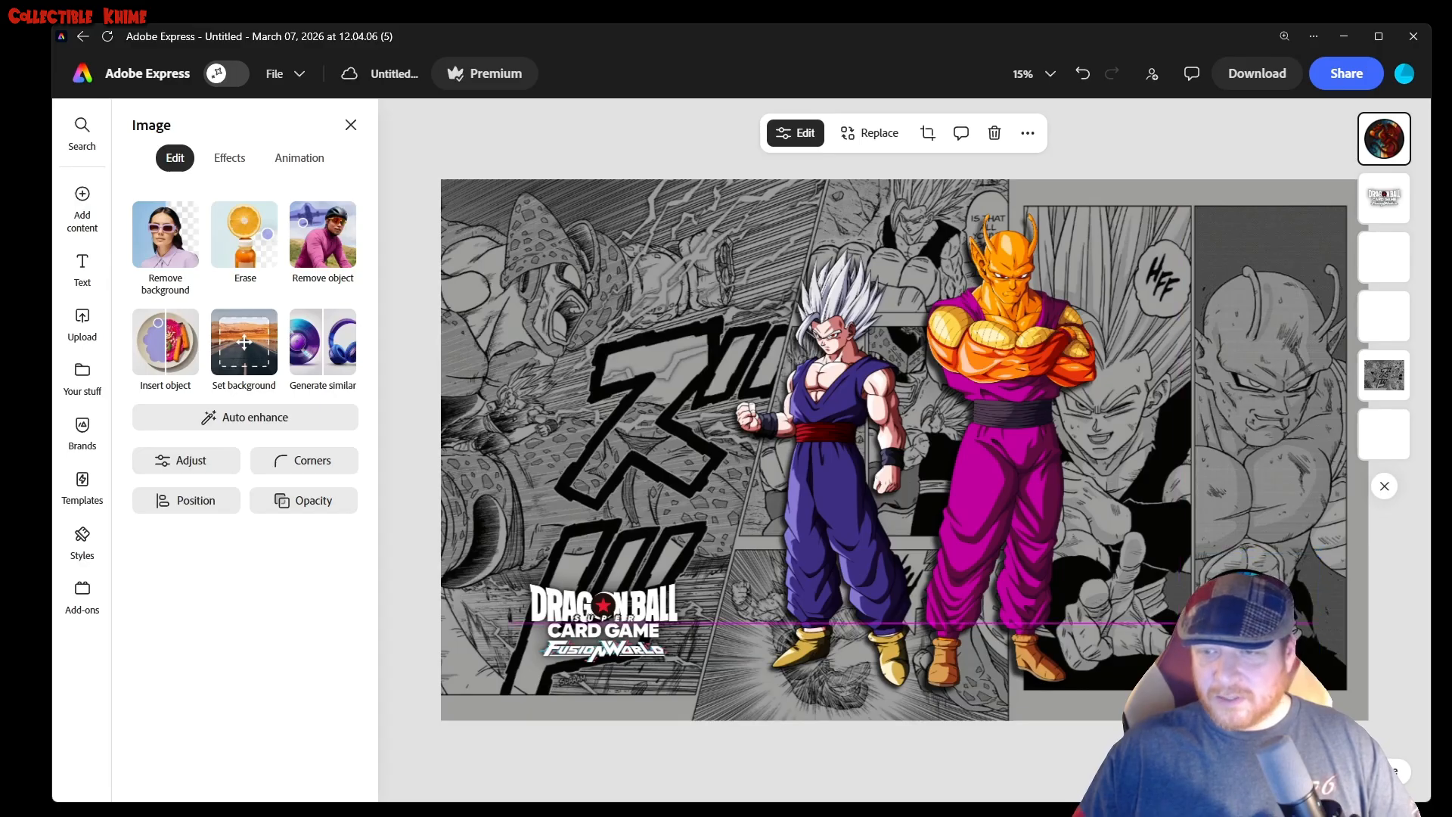
{"action": "left_click", "coordinate": [1248, 110]}
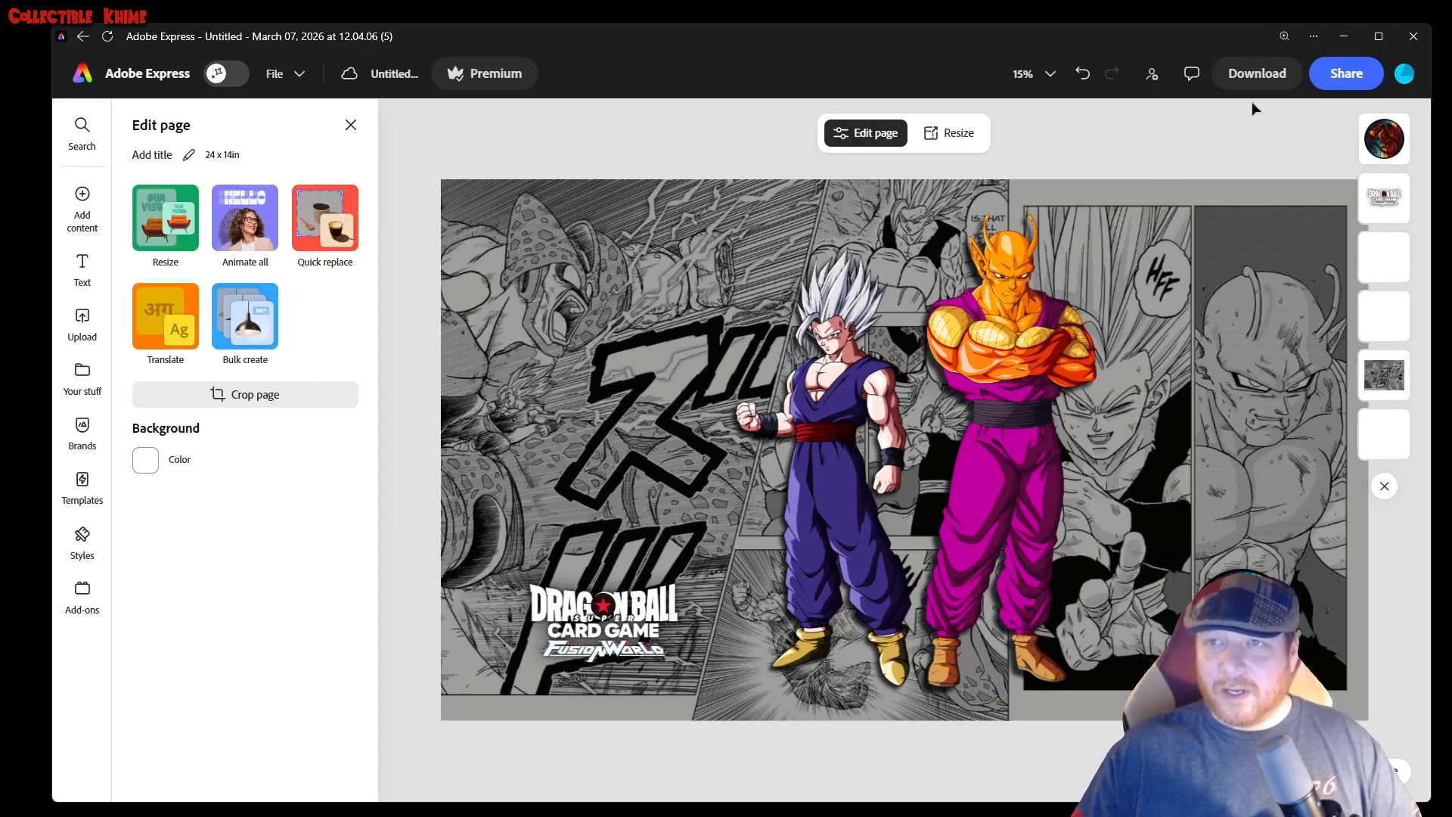
Download the updated playmat design.
{"action": "left_click", "coordinate": [1257, 74]}
{"action": "left_click", "coordinate": [1288, 362]}
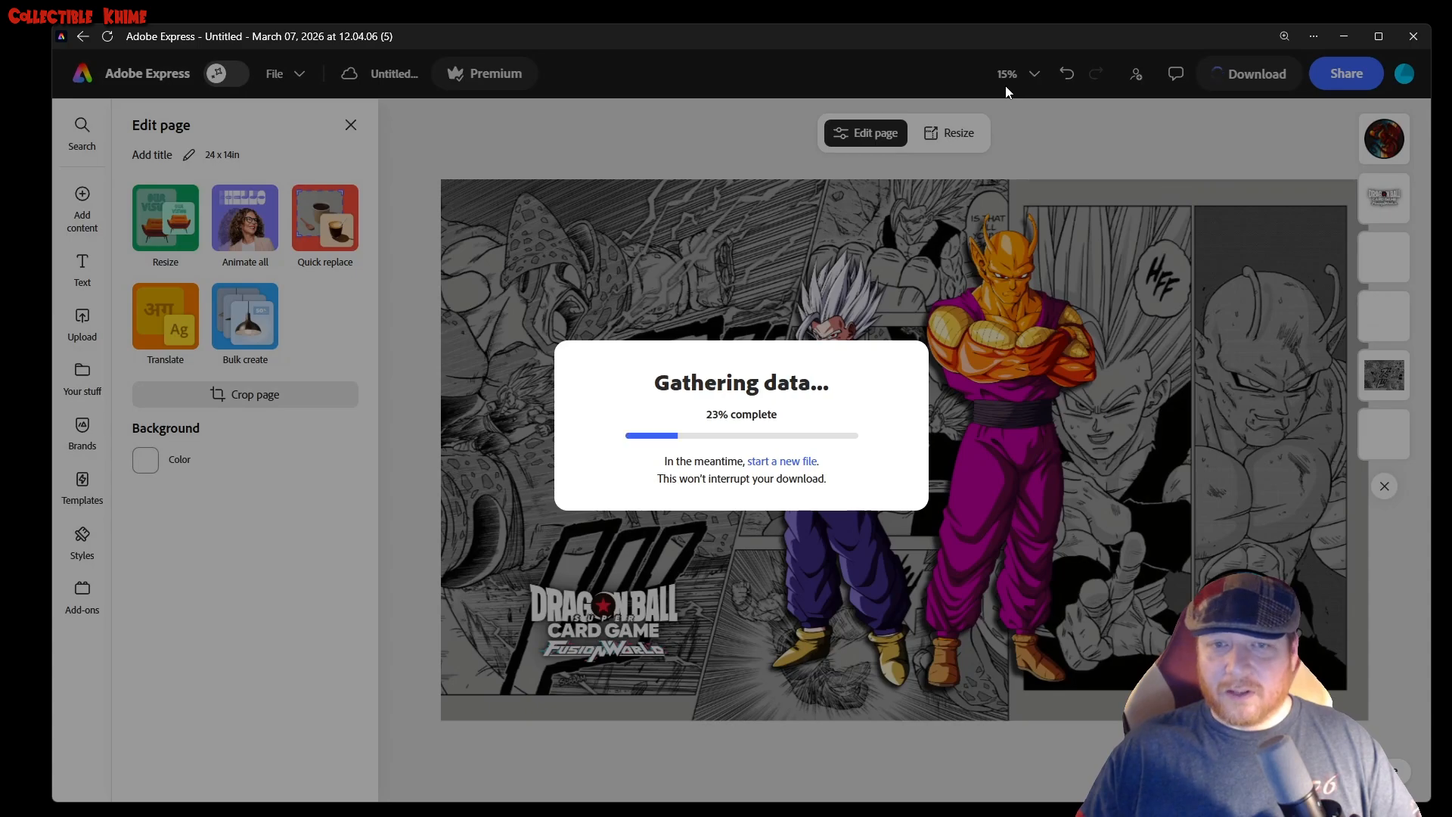
Switch to the custom playmat page in Chrome, upload Untitled - 2026-05-14T155356.172 from Downloads and accept the 12:7 crop.
{"action": "key", "text": "alt+Tab"}
{"action": "key", "text": "alt+Tab"}
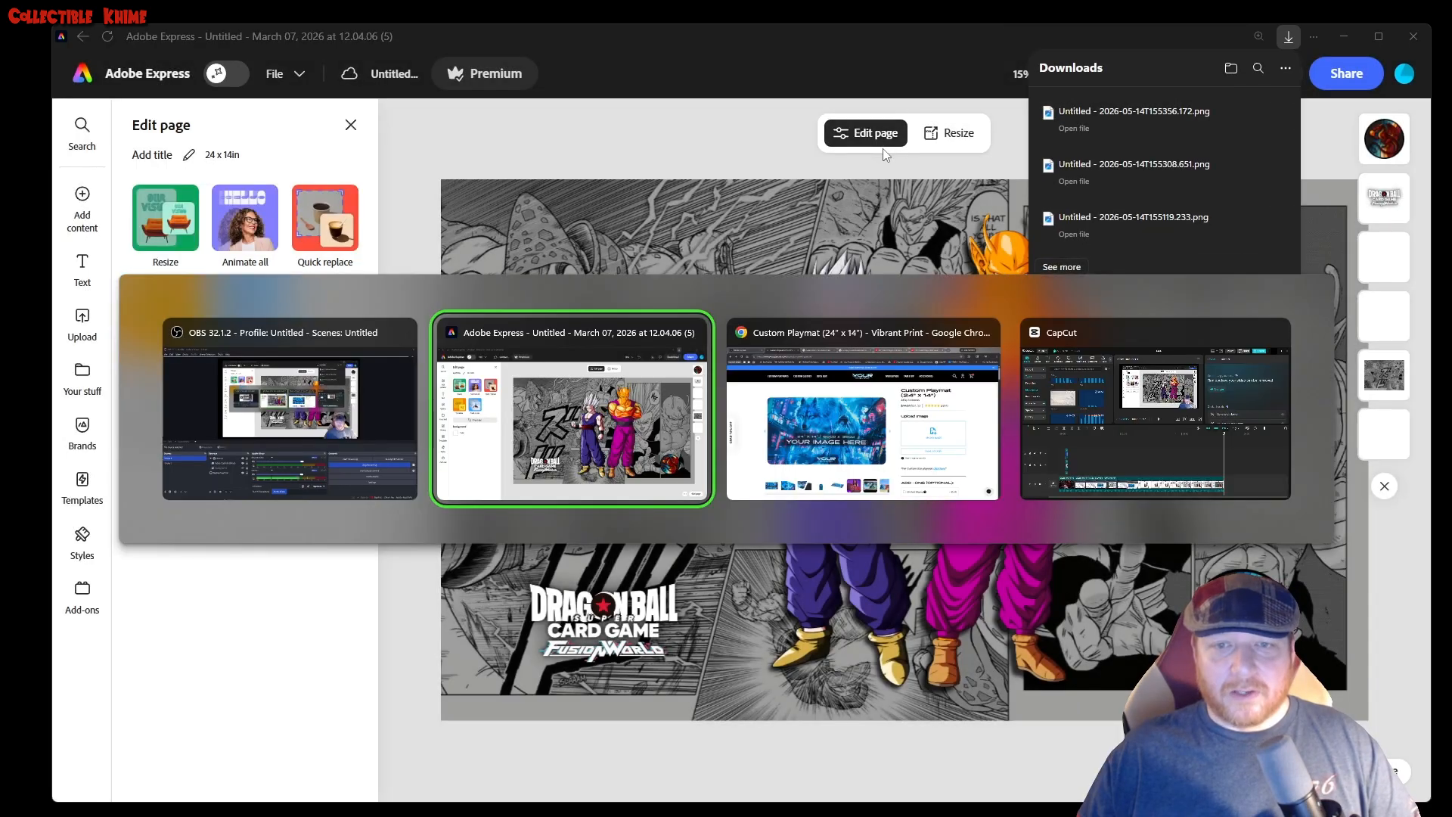
{"action": "key", "text": "alt+Tab"}
{"action": "left_click", "coordinate": [1073, 451]}
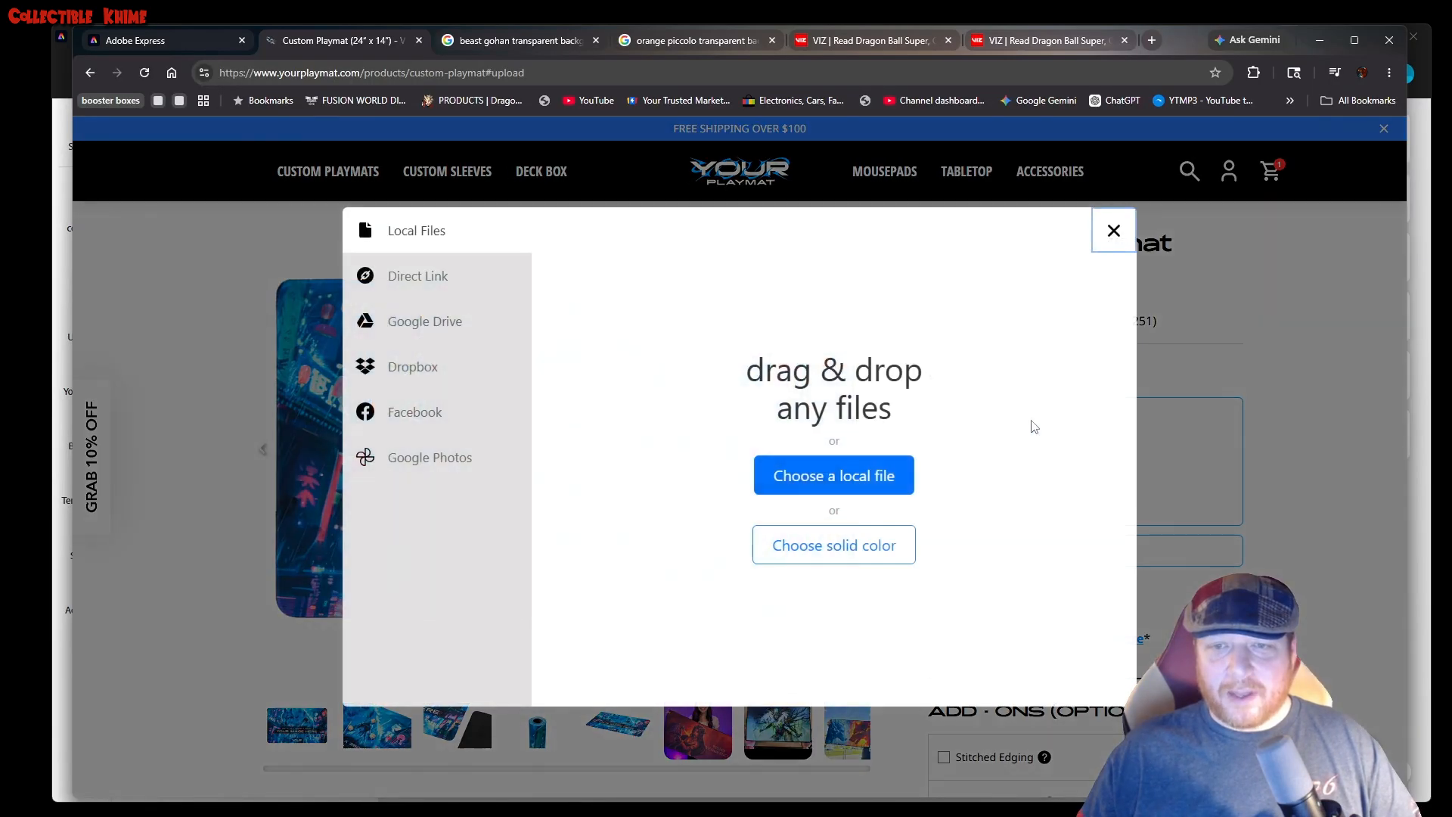
{"action": "left_click", "coordinate": [836, 474]}
{"action": "left_click", "coordinate": [210, 214]}
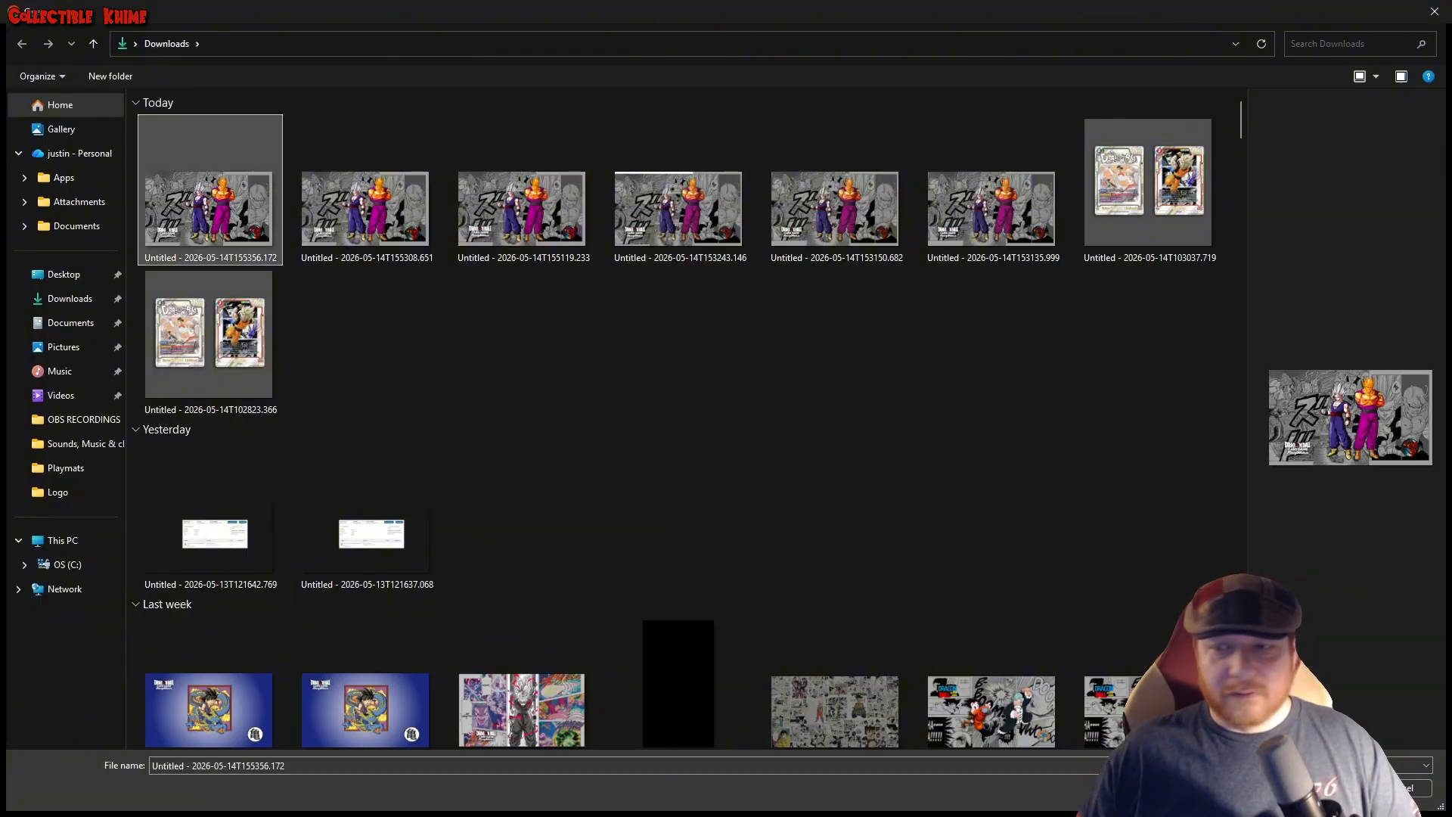
{"action": "left_click", "coordinate": [1329, 788]}
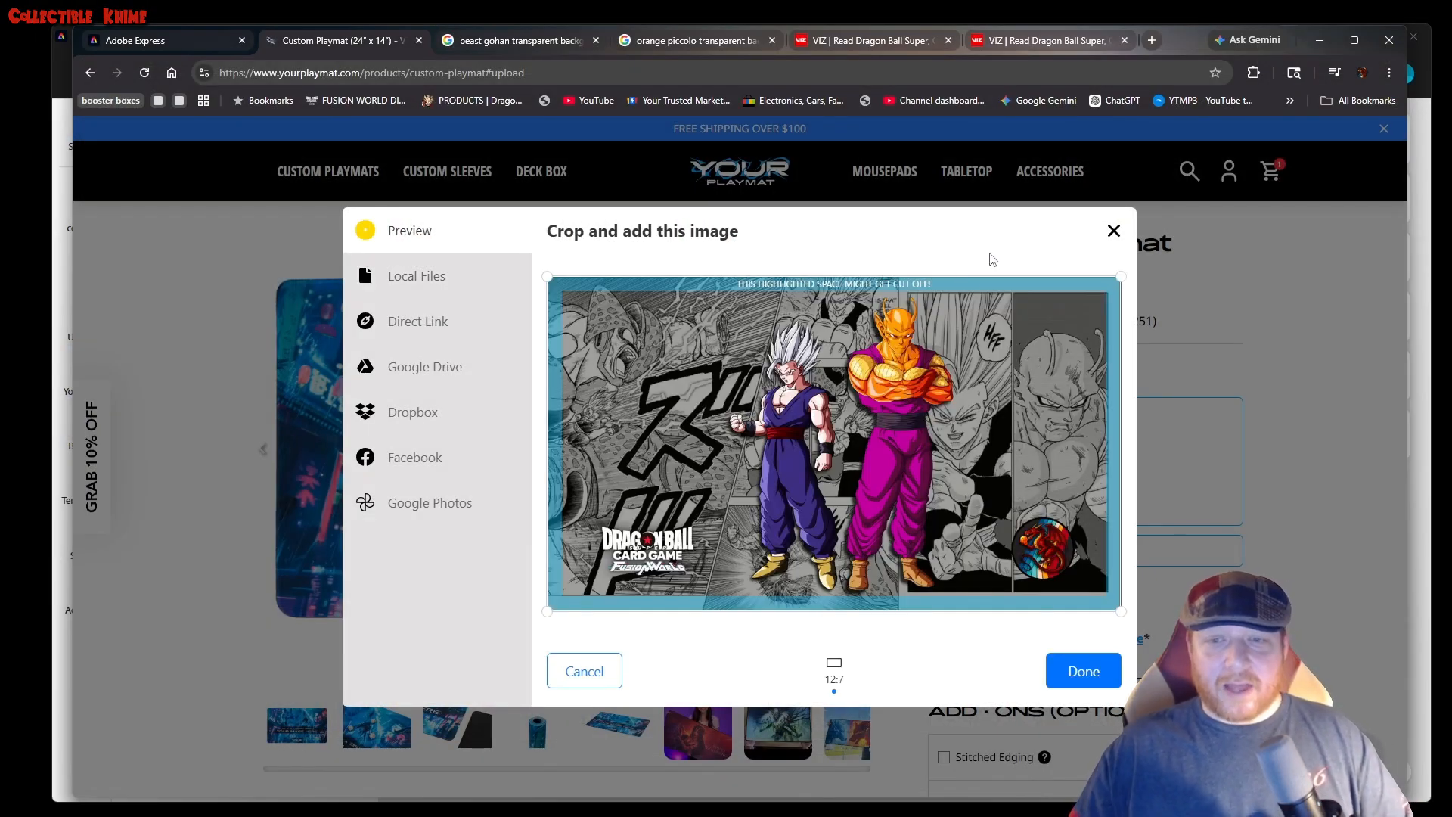
{"action": "left_click", "coordinate": [1100, 679]}
Add the Stitched Edging option to the playmat and set its edge color to Black.
{"action": "scroll", "coordinate": [1096, 673], "scroll_direction": "down", "scroll_amount": 3}
{"action": "mouse_move", "coordinate": [1038, 439]}
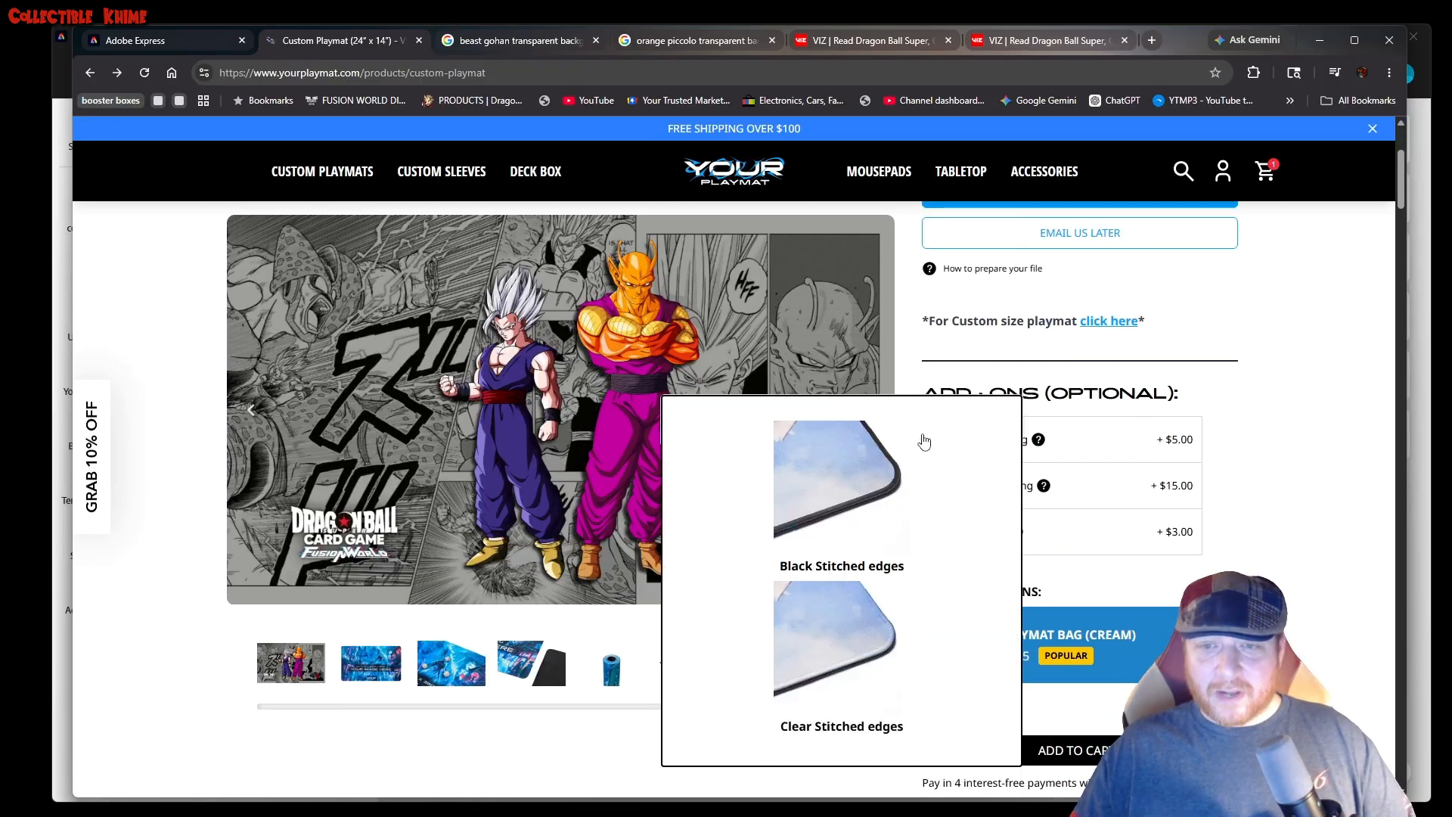
{"action": "scroll", "coordinate": [1146, 421], "scroll_direction": "down", "scroll_amount": 1}
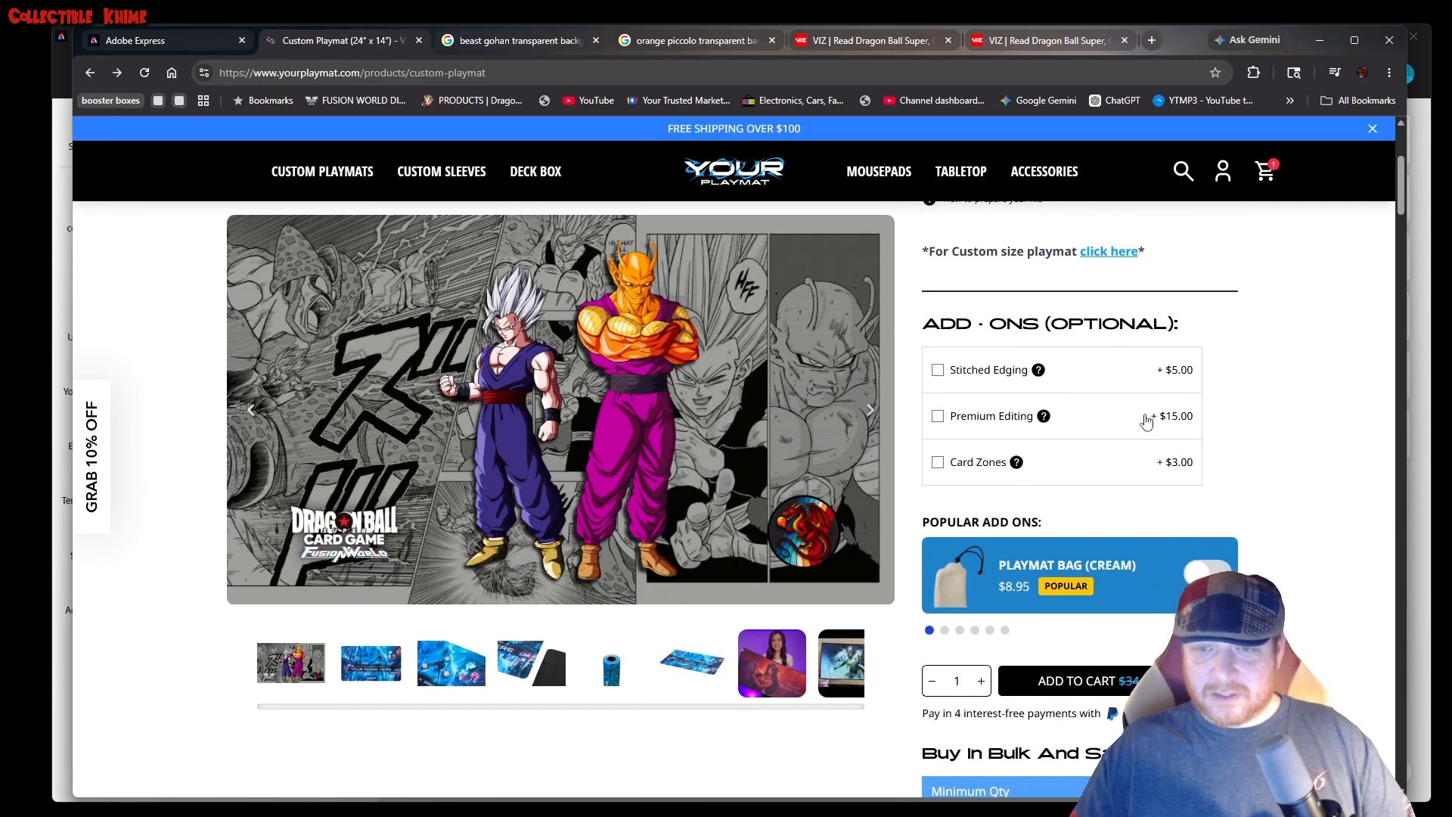
{"action": "left_click", "coordinate": [938, 369]}
{"action": "left_click", "coordinate": [1172, 398]}
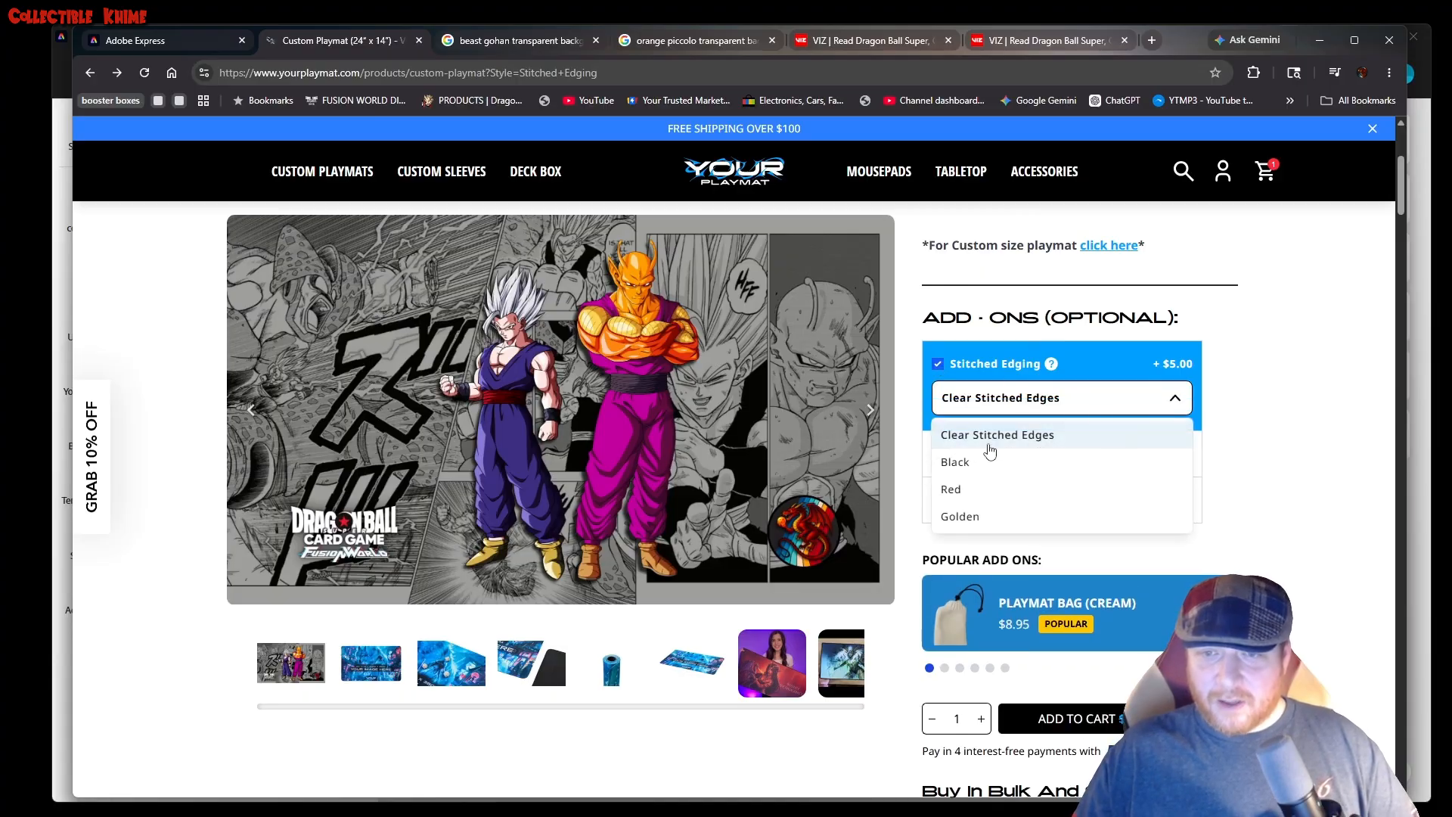
{"action": "left_click", "coordinate": [975, 462]}
{"action": "left_click", "coordinate": [1113, 402]}
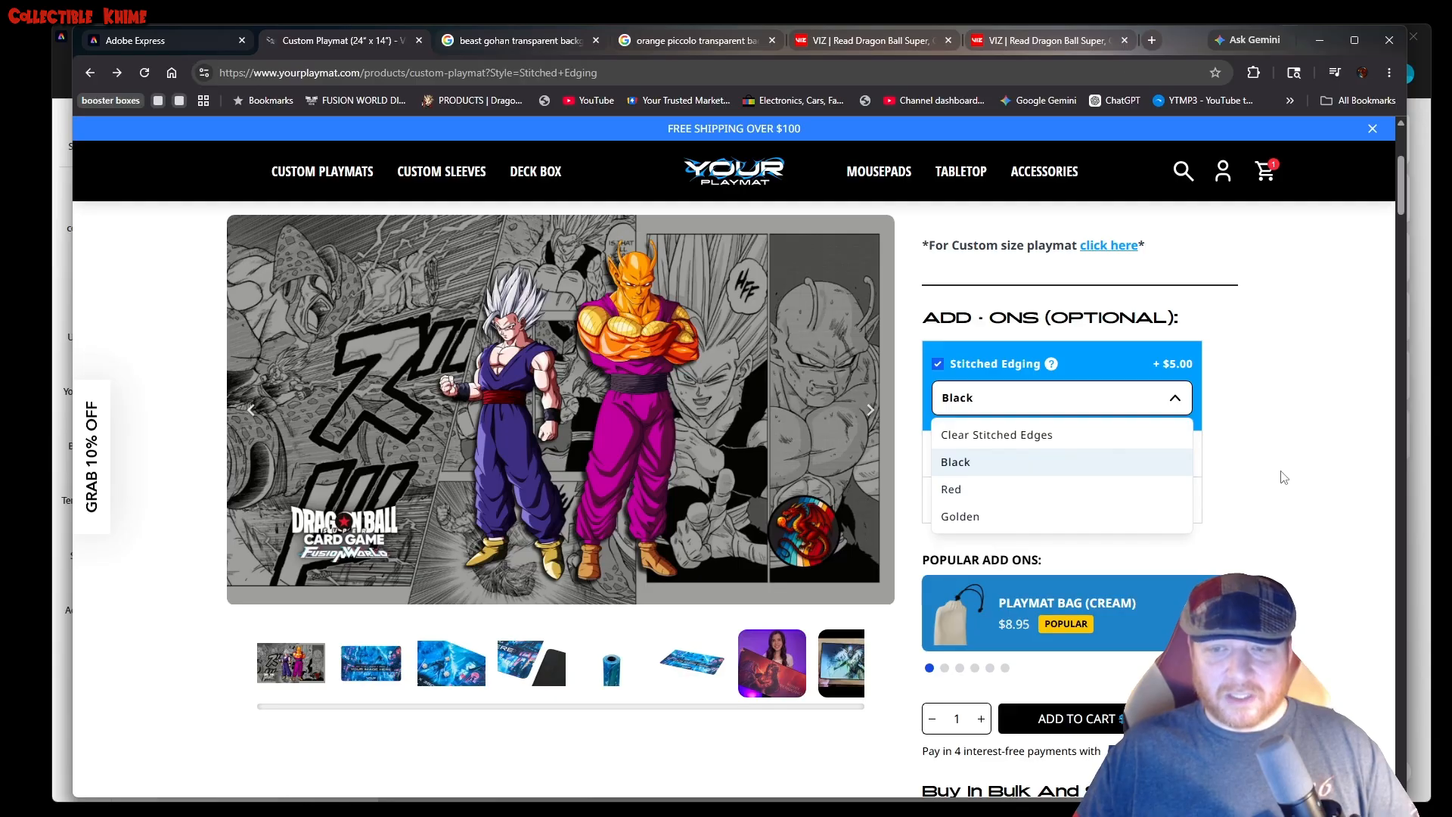
{"action": "left_click", "coordinate": [1261, 414]}
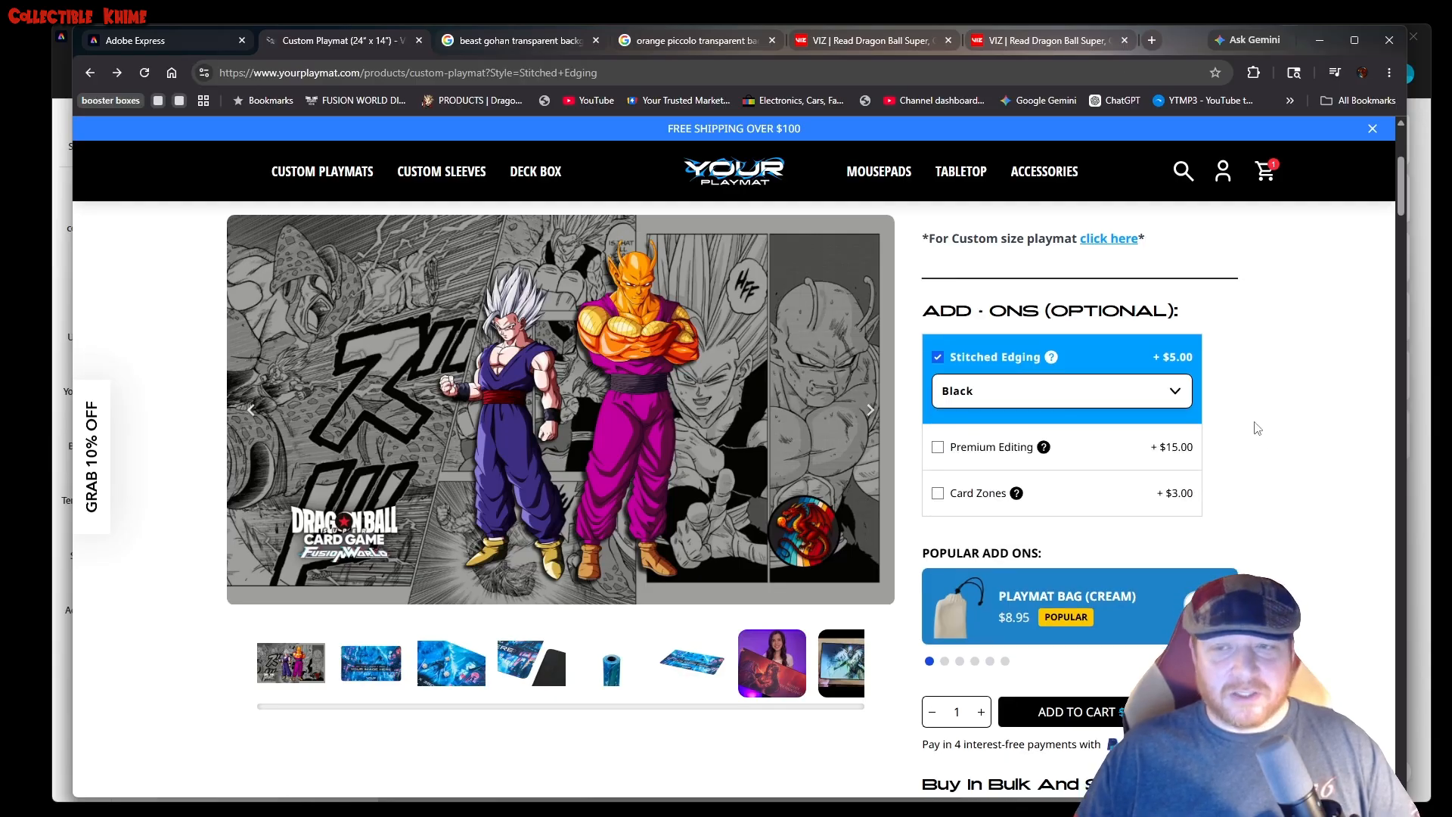
Add the black-stitched custom playmat to the cart and remove the duplicate playmat entry from the cart.
{"action": "scroll", "coordinate": [1263, 423], "scroll_direction": "down", "scroll_amount": 5}
{"action": "scroll", "coordinate": [1299, 441], "scroll_direction": "down", "scroll_amount": 4}
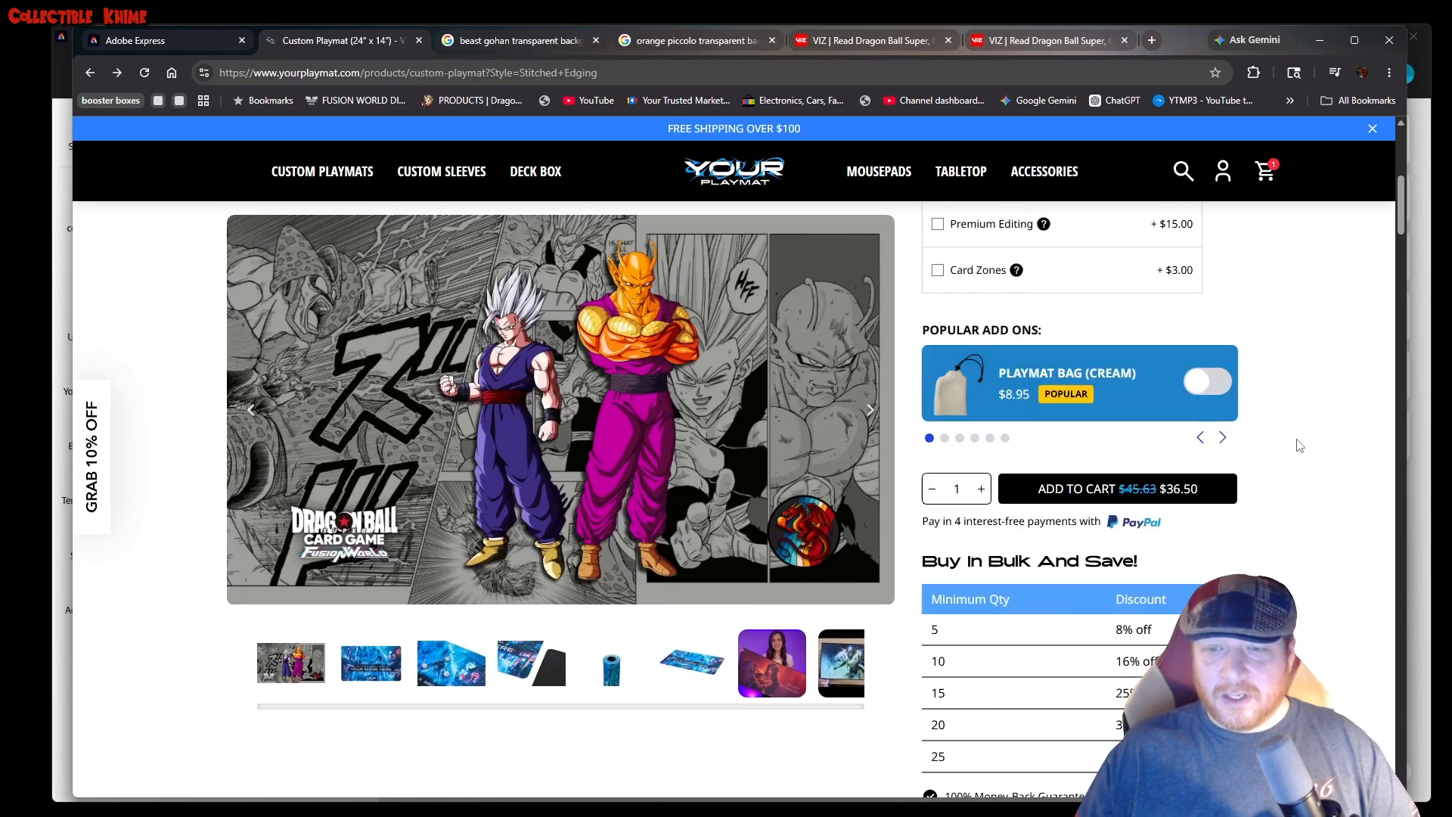
{"action": "scroll", "coordinate": [1357, 524], "scroll_direction": "up", "scroll_amount": 4}
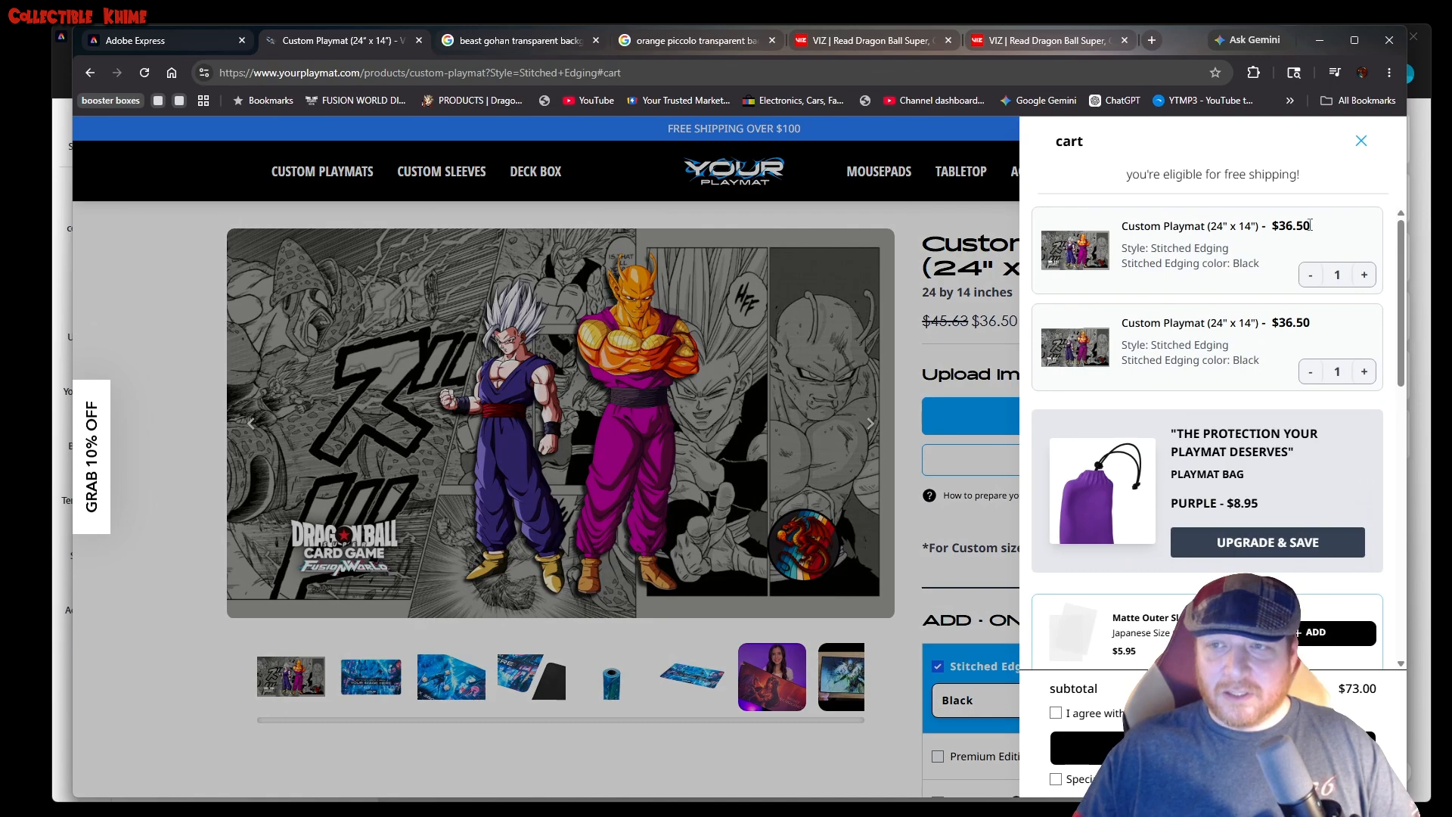
{"action": "left_click", "coordinate": [1313, 276]}
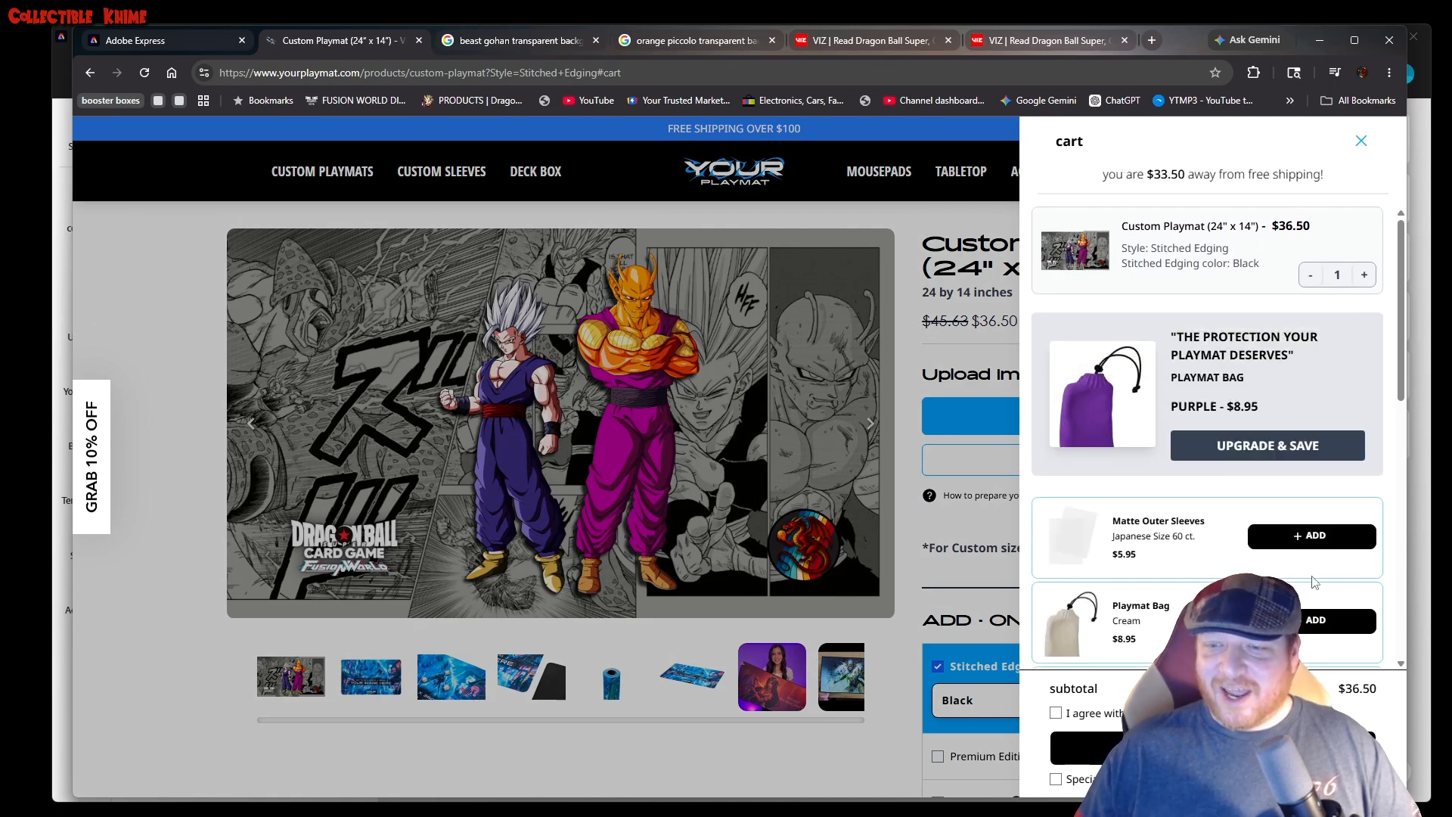
{"action": "scroll", "coordinate": [1229, 445], "scroll_direction": "down", "scroll_amount": 4}
{"action": "scroll", "coordinate": [1218, 423], "scroll_direction": "up", "scroll_amount": 4}
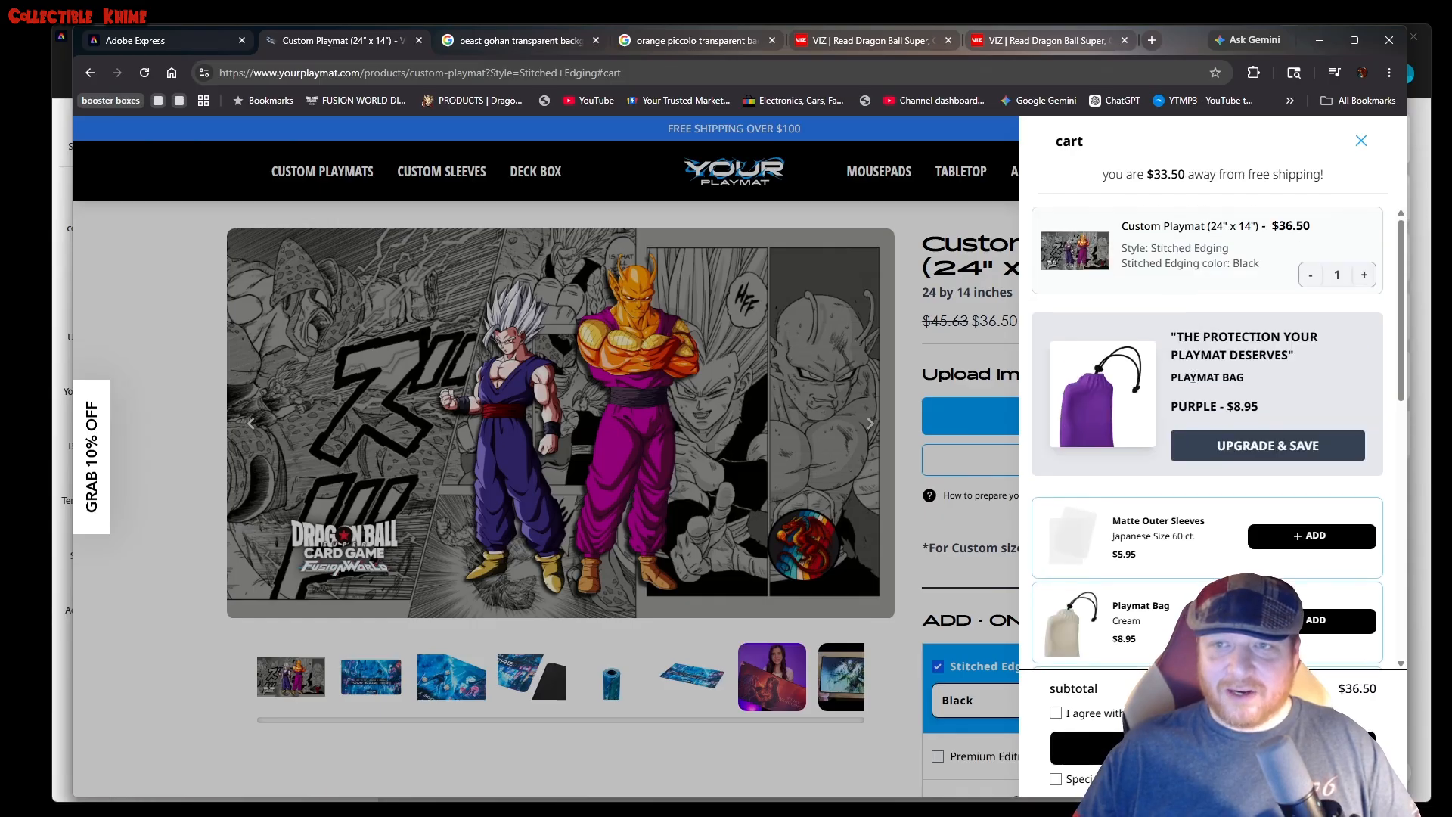